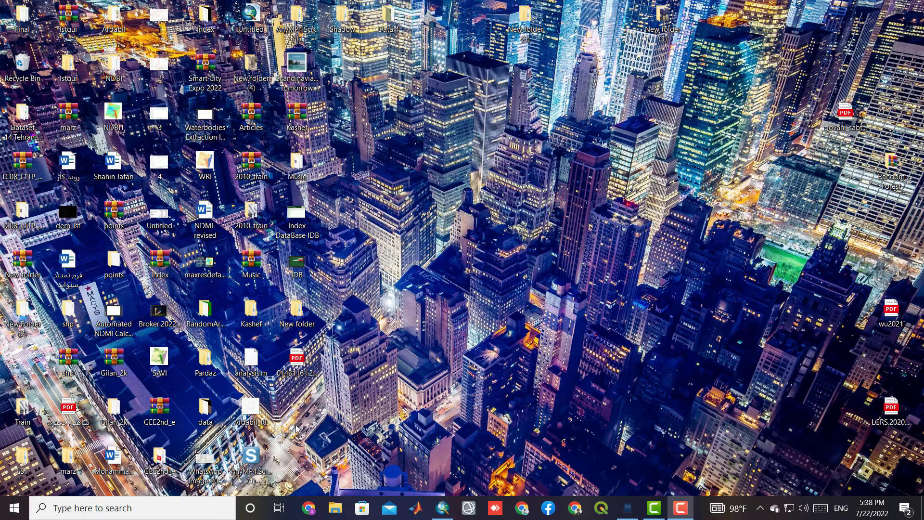
Launch ENVI LiDAR 5.3 (64-bit) and maximize its window.
{"action": "left_click", "coordinate": [15, 508]}
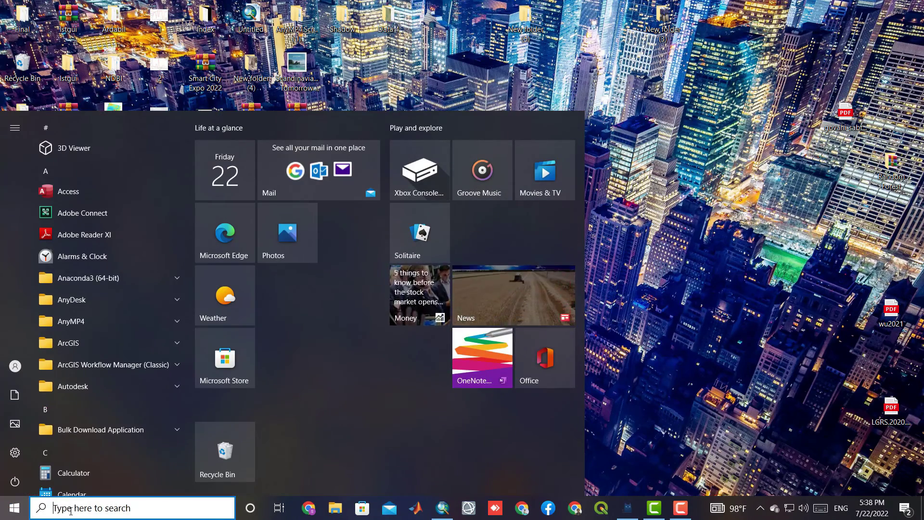
{"action": "type", "text": "E"}
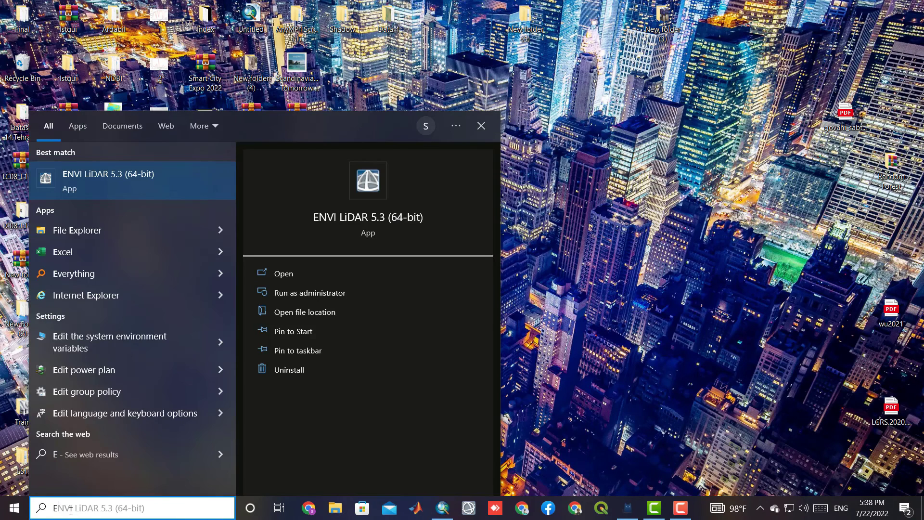
{"action": "type", "text": "nvi"}
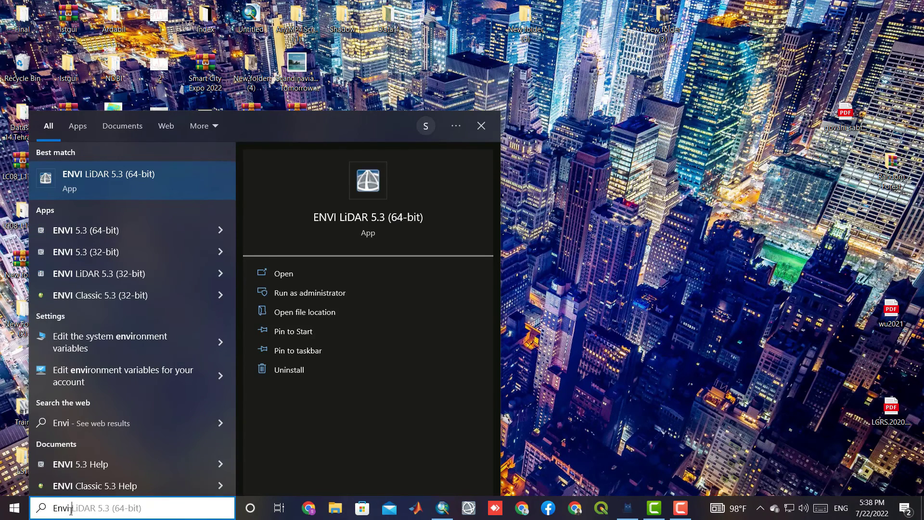
{"action": "left_click", "coordinate": [123, 188]}
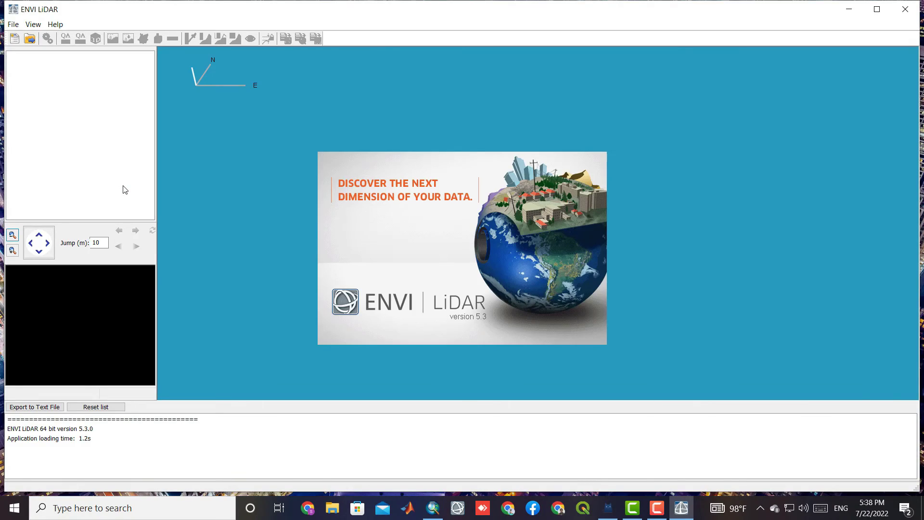
{"action": "left_click", "coordinate": [877, 8]}
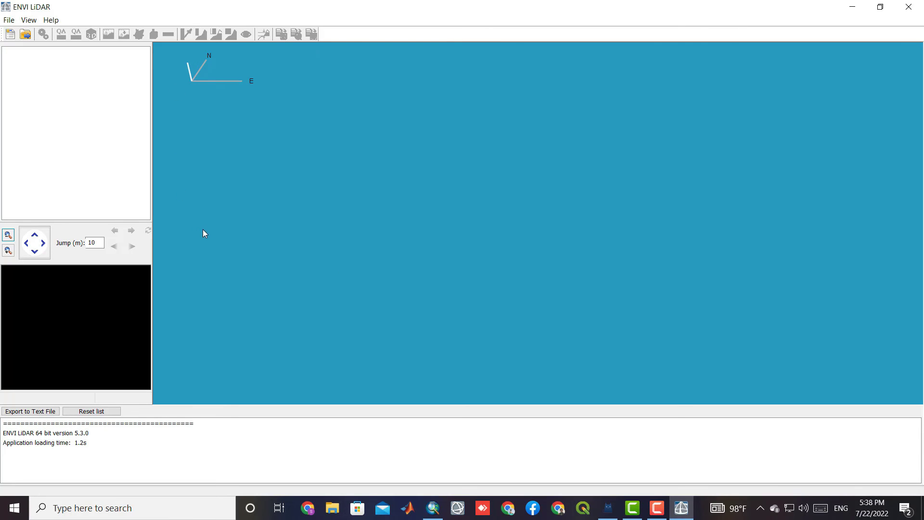
Review the general, classified data color and render preferences, and close them without making changes.
{"action": "left_click", "coordinate": [6, 22]}
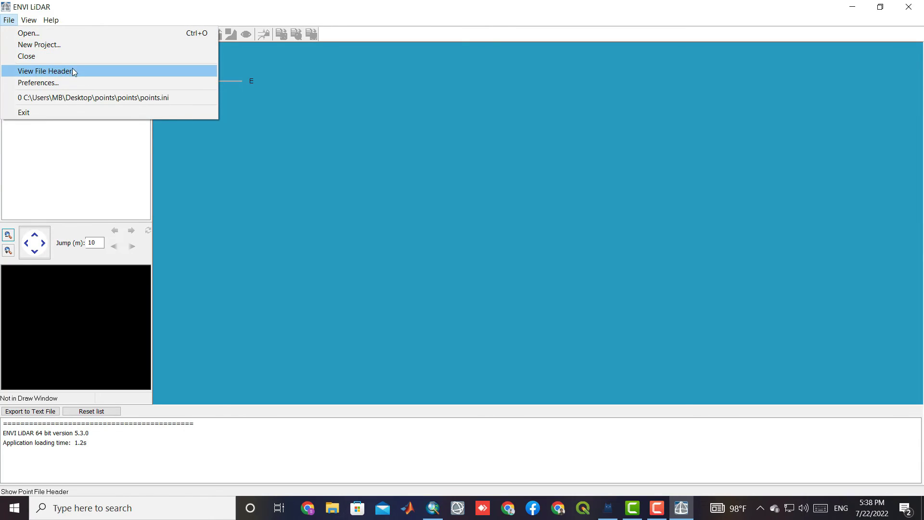
{"action": "left_click", "coordinate": [71, 82]}
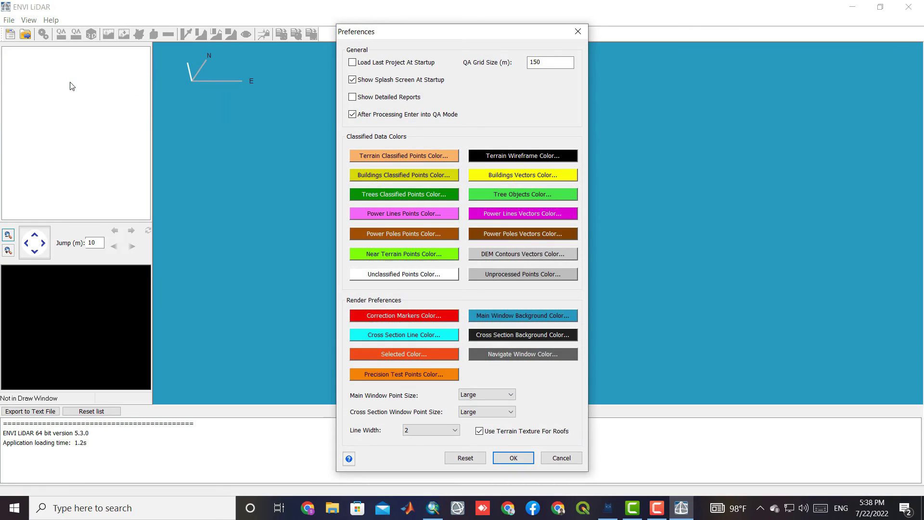
{"action": "left_click", "coordinate": [578, 31]}
Open the points LAS file from the points folder on the Desktop.
{"action": "left_click", "coordinate": [7, 19]}
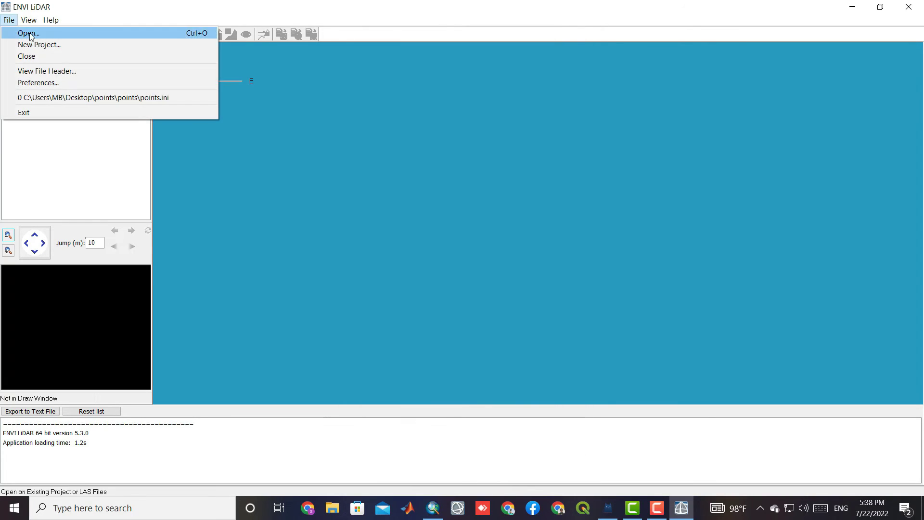
{"action": "left_click", "coordinate": [109, 34]}
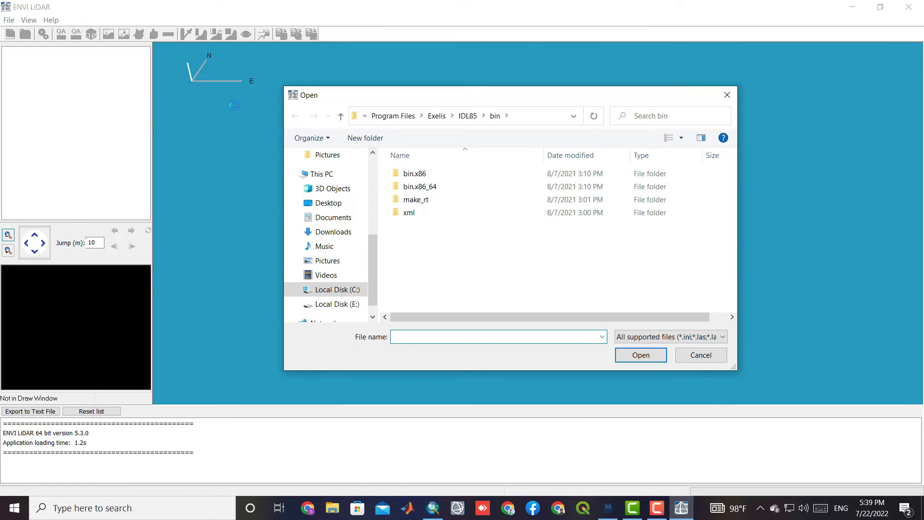
{"action": "left_click", "coordinate": [327, 203]}
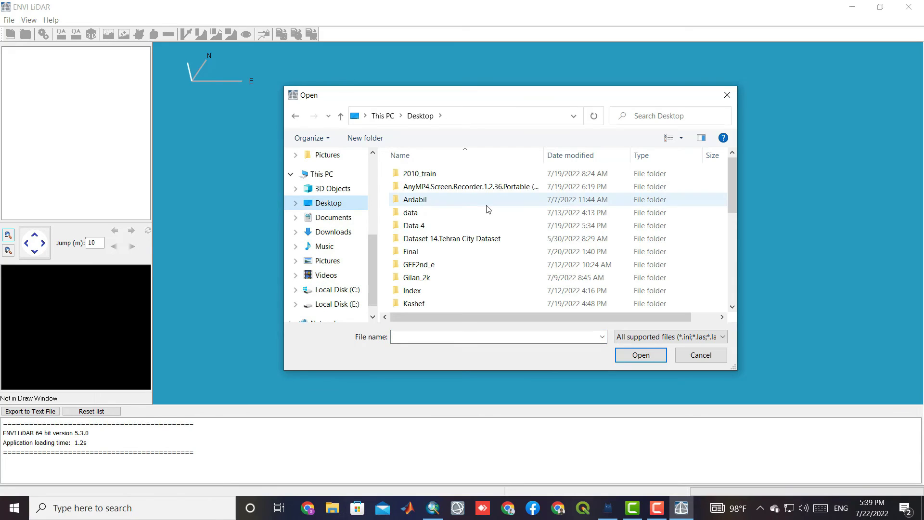
{"action": "scroll", "coordinate": [490, 209], "scroll_direction": "down", "scroll_amount": 6}
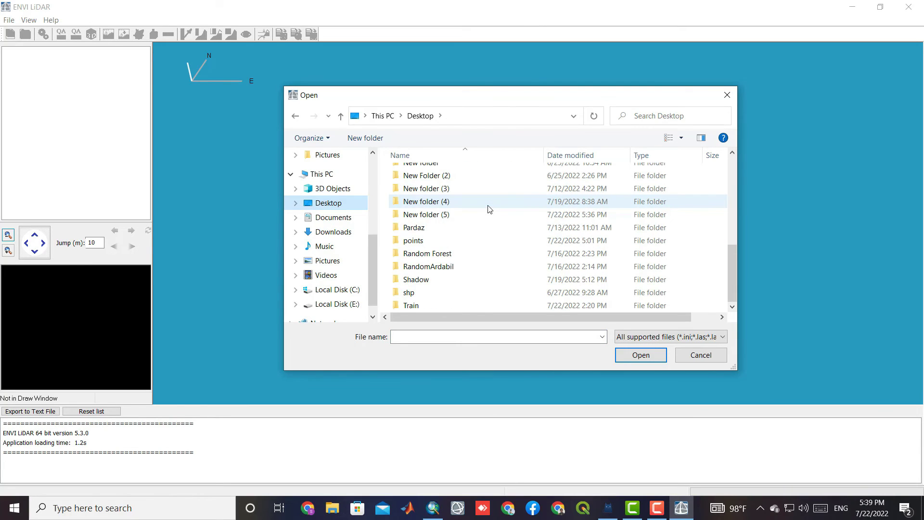
{"action": "double_click", "coordinate": [438, 241]}
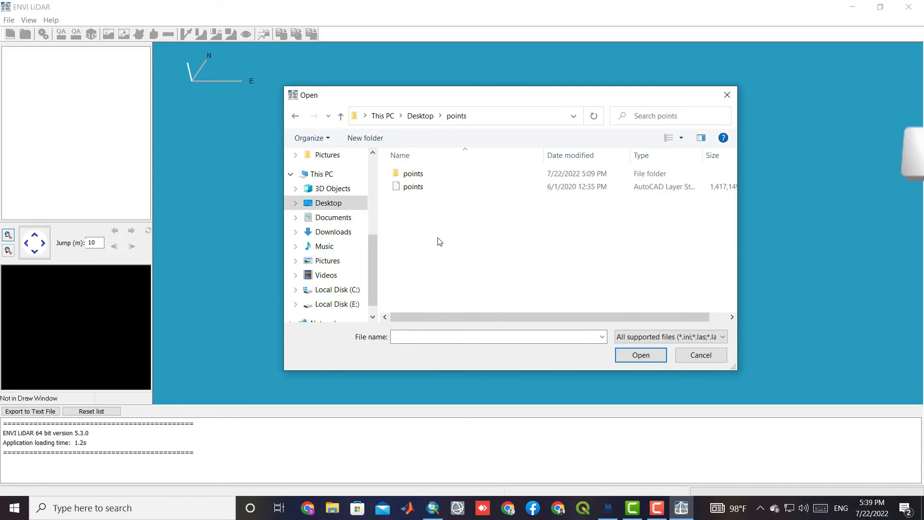
{"action": "left_click", "coordinate": [435, 188]}
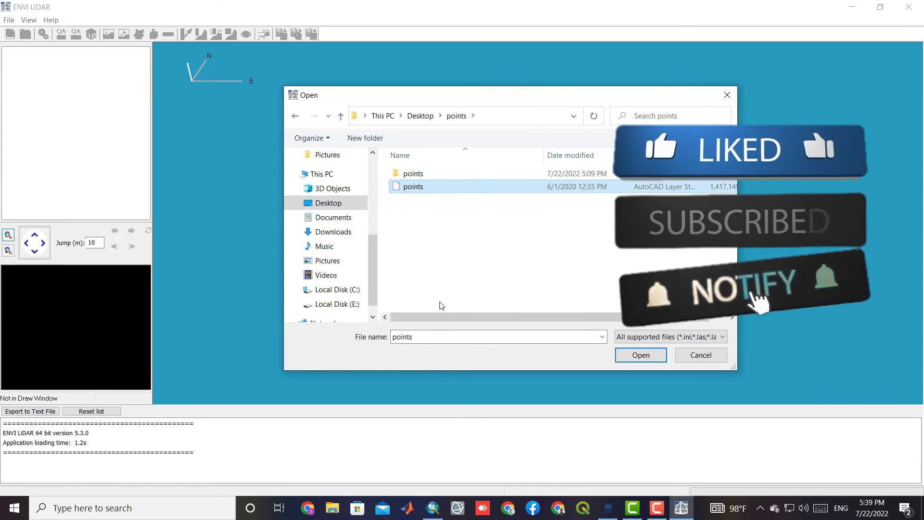
{"action": "left_click_drag", "start_coordinate": [429, 319], "coordinate": [406, 322]}
{"action": "left_click", "coordinate": [635, 360]}
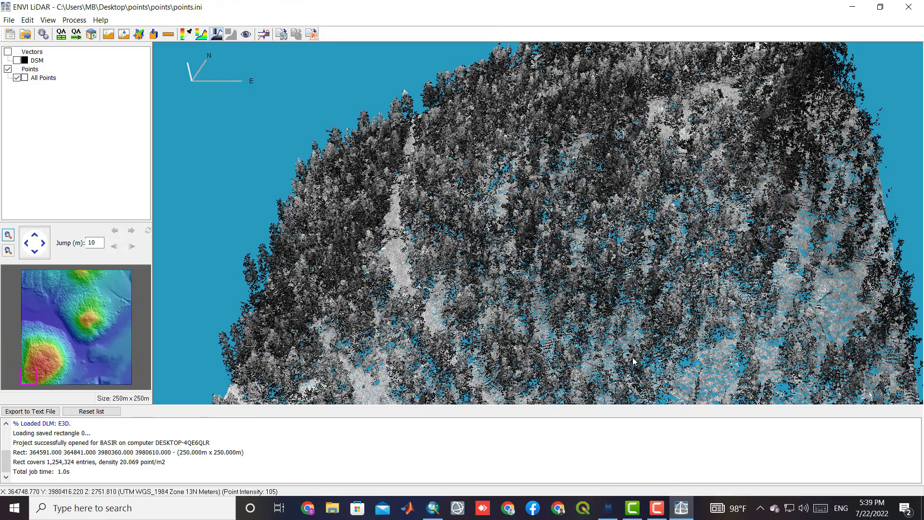
Load a region of about 560 m by 739 m over the southwestern hill and color its points by height.
{"action": "scroll", "coordinate": [492, 277], "scroll_direction": "down", "scroll_amount": 4}
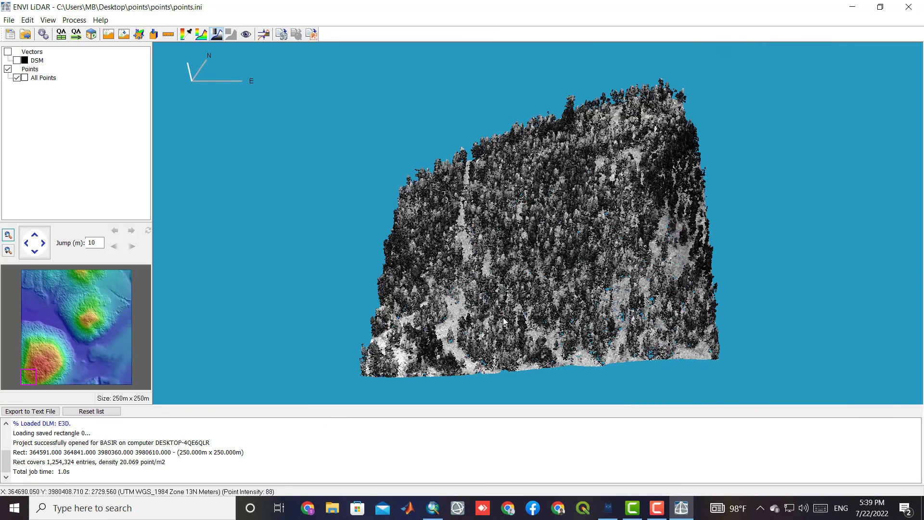
{"action": "left_click_drag", "start_coordinate": [504, 320], "coordinate": [498, 287]}
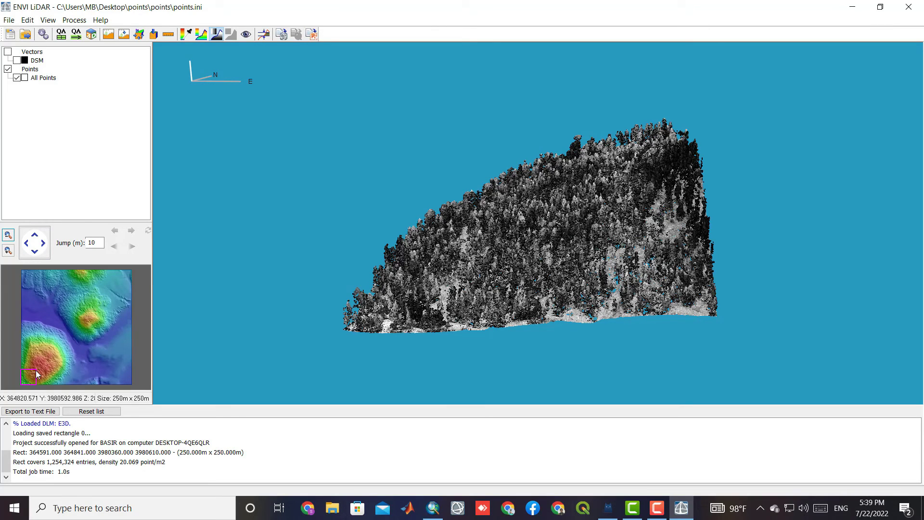
{"action": "left_click_drag", "start_coordinate": [37, 374], "coordinate": [69, 324]}
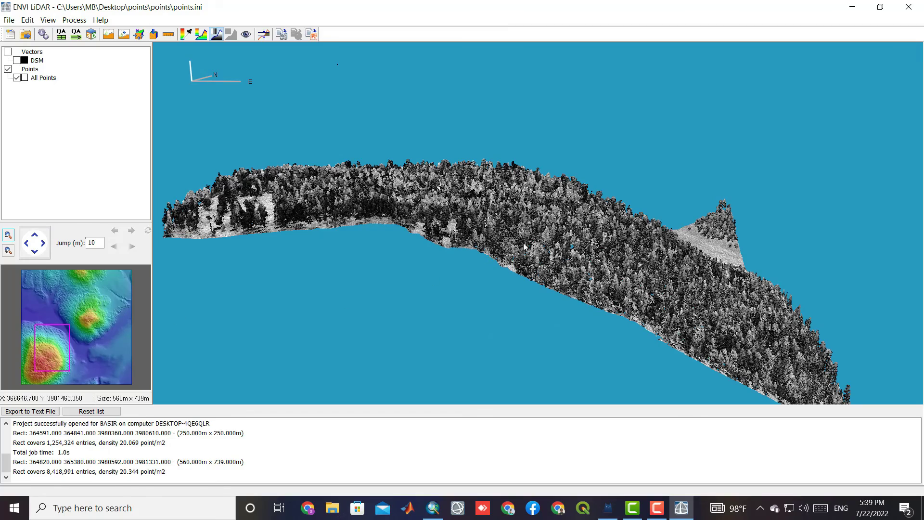
{"action": "left_click_drag", "start_coordinate": [463, 270], "coordinate": [465, 283]}
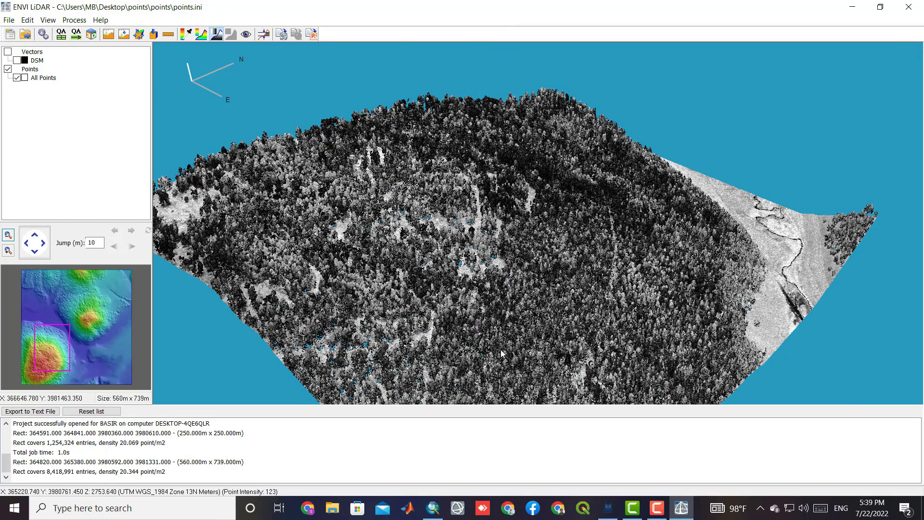
{"action": "left_click_drag", "start_coordinate": [476, 320], "coordinate": [458, 288]}
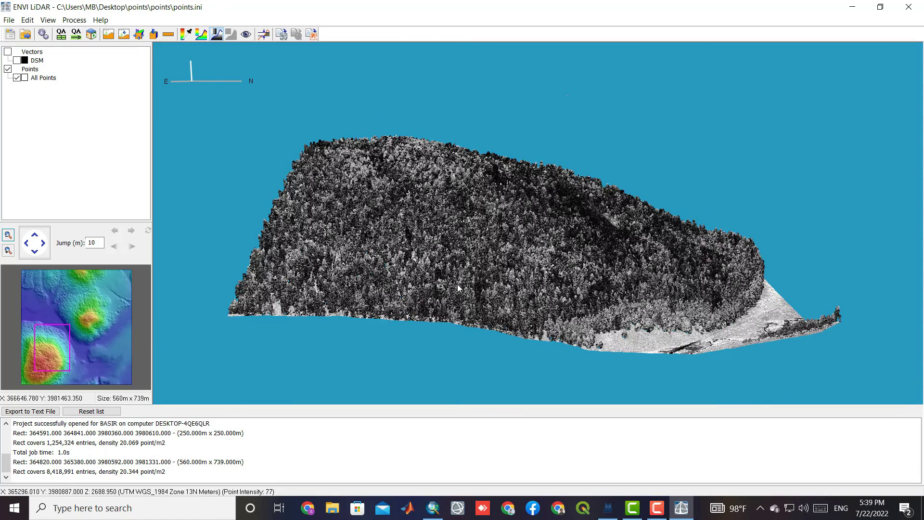
{"action": "left_click", "coordinate": [201, 35]}
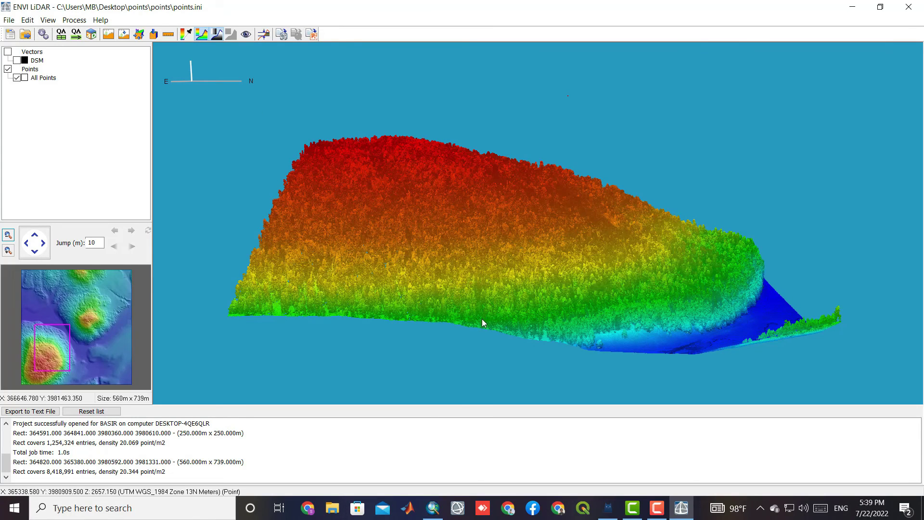
{"action": "key", "text": "Up"}
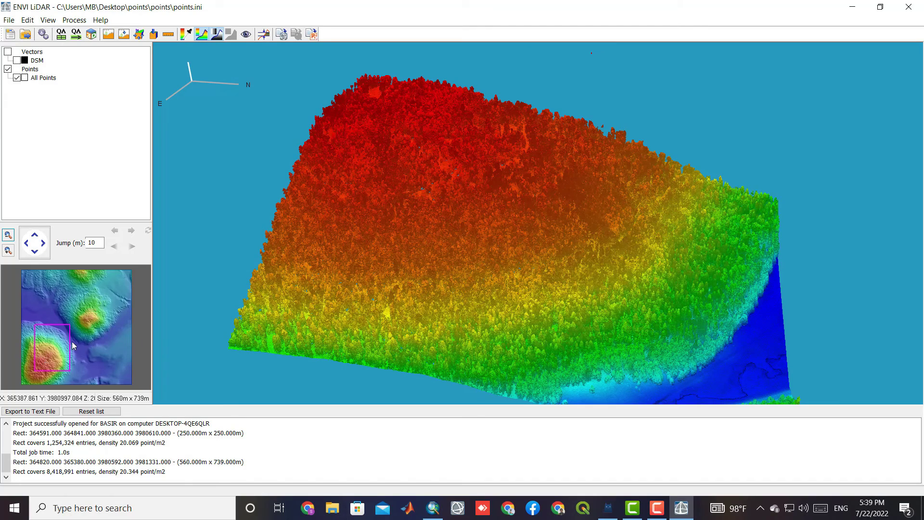
Load a region of about 295 m by 287 m on the central hill's southwest slope and examine its trees and terrain in 3D.
{"action": "left_click_drag", "start_coordinate": [82, 320], "coordinate": [62, 337]}
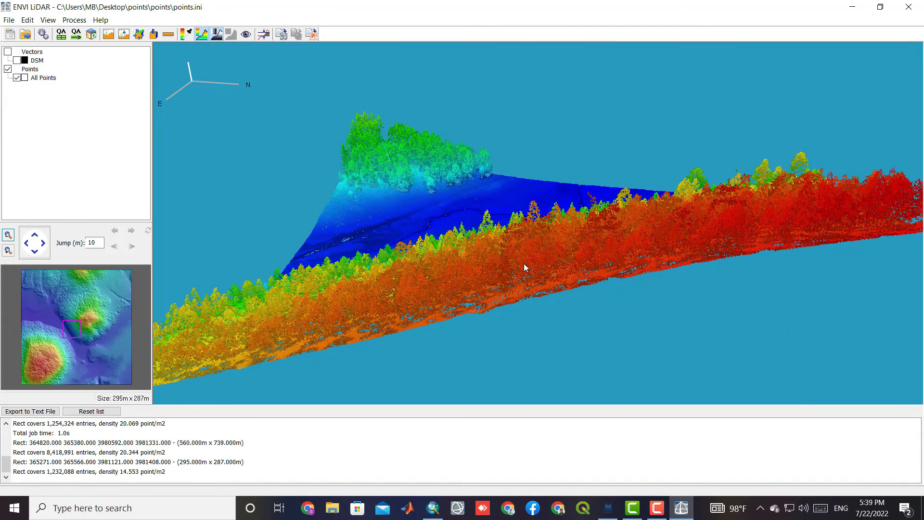
{"action": "left_click_drag", "start_coordinate": [524, 267], "coordinate": [487, 354]}
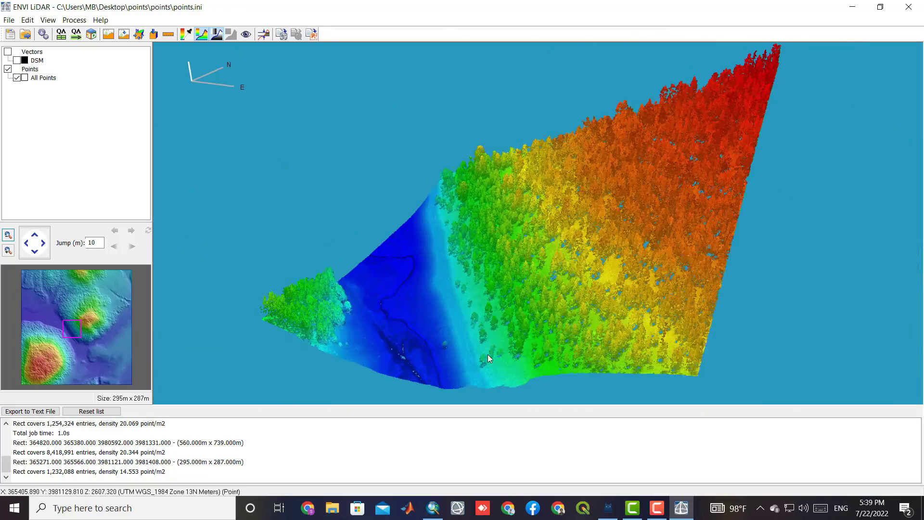
{"action": "scroll", "coordinate": [588, 252], "scroll_direction": "up", "scroll_amount": 5}
{"action": "scroll", "coordinate": [640, 291], "scroll_direction": "up", "scroll_amount": 2}
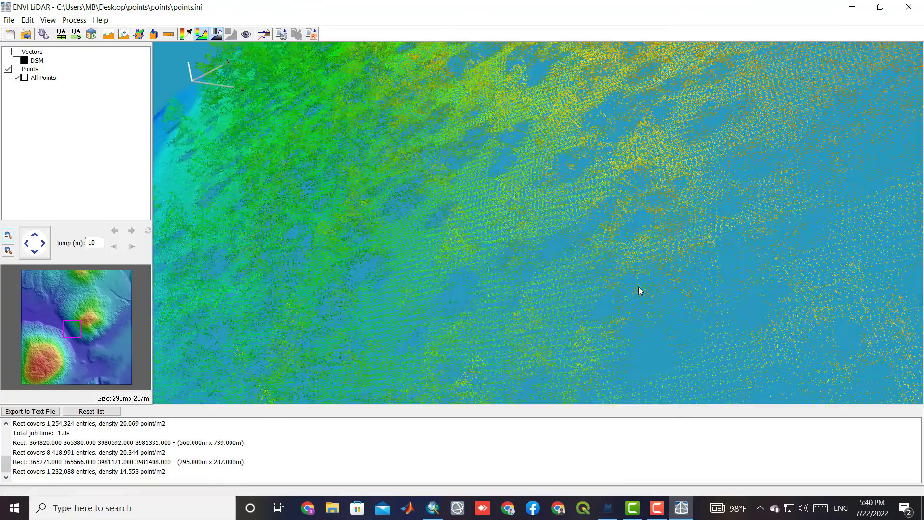
{"action": "left_click_drag", "start_coordinate": [640, 290], "coordinate": [532, 287]}
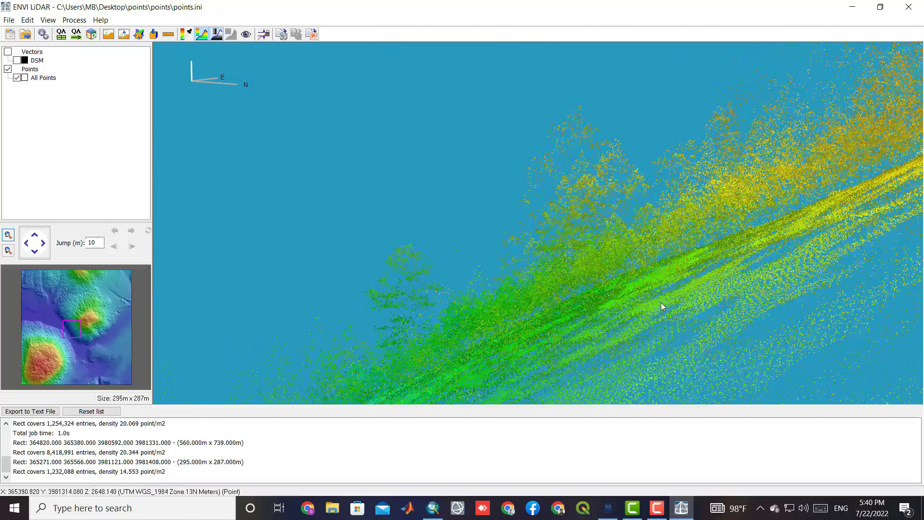
{"action": "left_click_drag", "start_coordinate": [634, 287], "coordinate": [568, 135]}
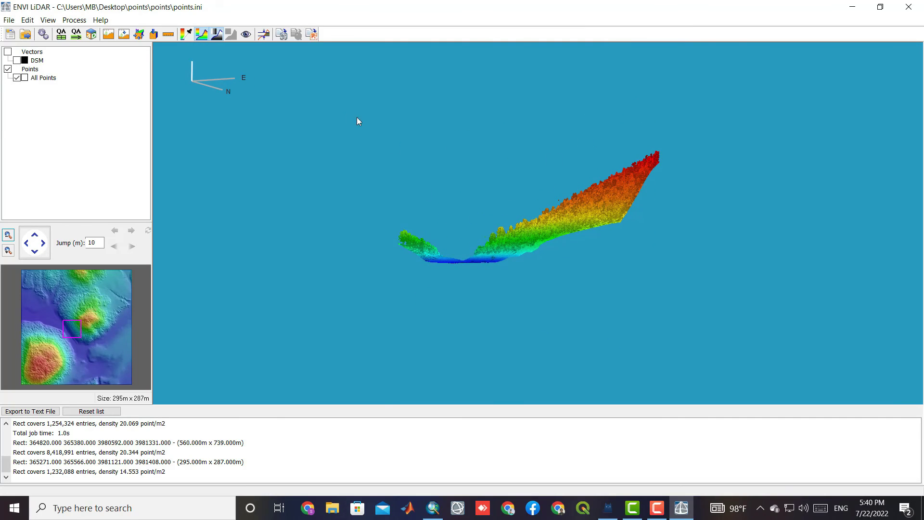
Show the DSM vector layer and hide all points to examine the surface model up close.
{"action": "left_click", "coordinate": [17, 61]}
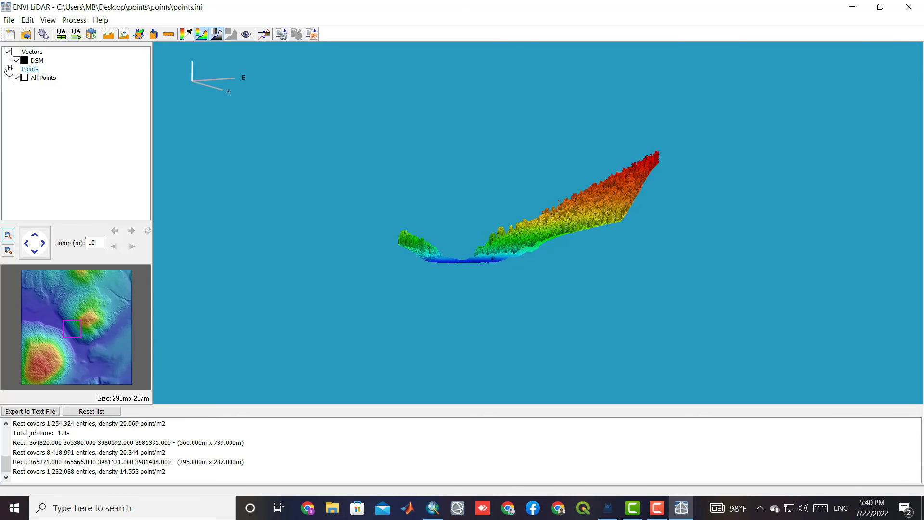
{"action": "left_click", "coordinate": [8, 69]}
{"action": "left_click_drag", "start_coordinate": [551, 234], "coordinate": [588, 247]}
{"action": "scroll", "coordinate": [559, 279], "scroll_direction": "up", "scroll_amount": 5}
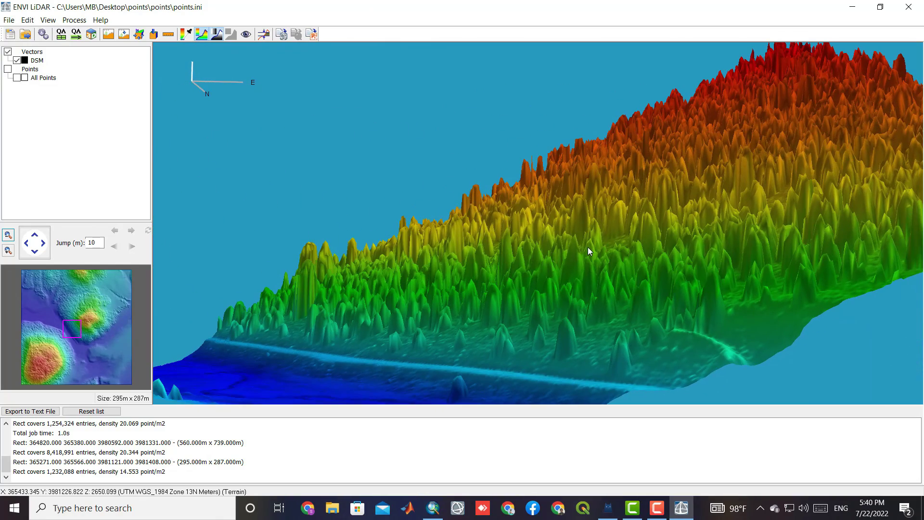
Show the points again and toggle the DSM layer to compare both, leaving the DSM hidden.
{"action": "left_click", "coordinate": [8, 68]}
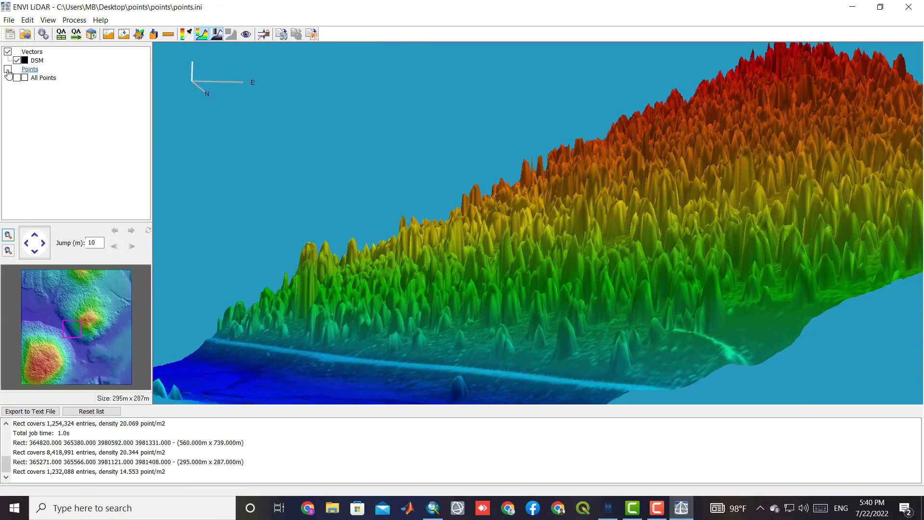
{"action": "left_click", "coordinate": [16, 61]}
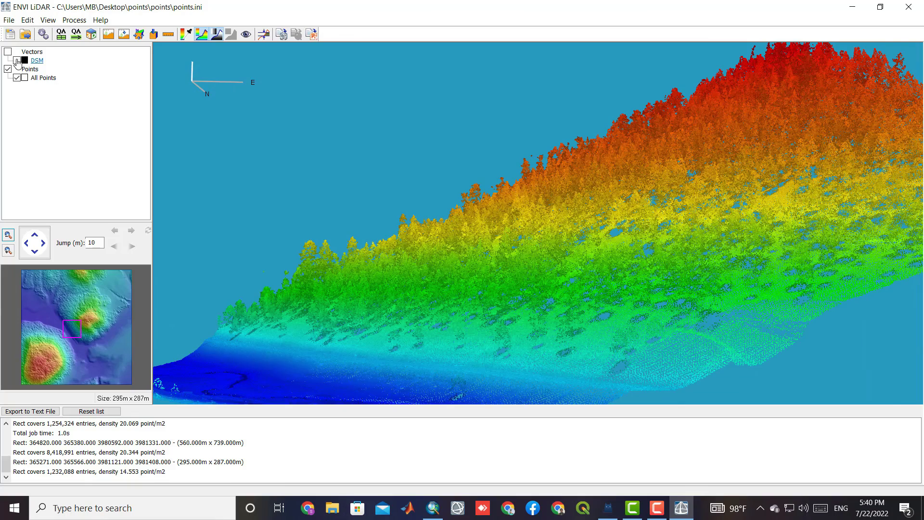
{"action": "left_click", "coordinate": [17, 61]}
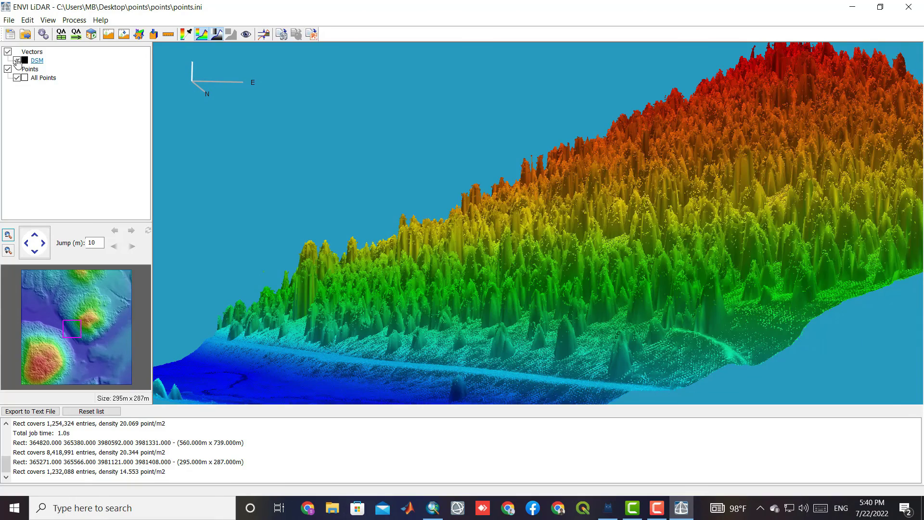
{"action": "left_click", "coordinate": [17, 61]}
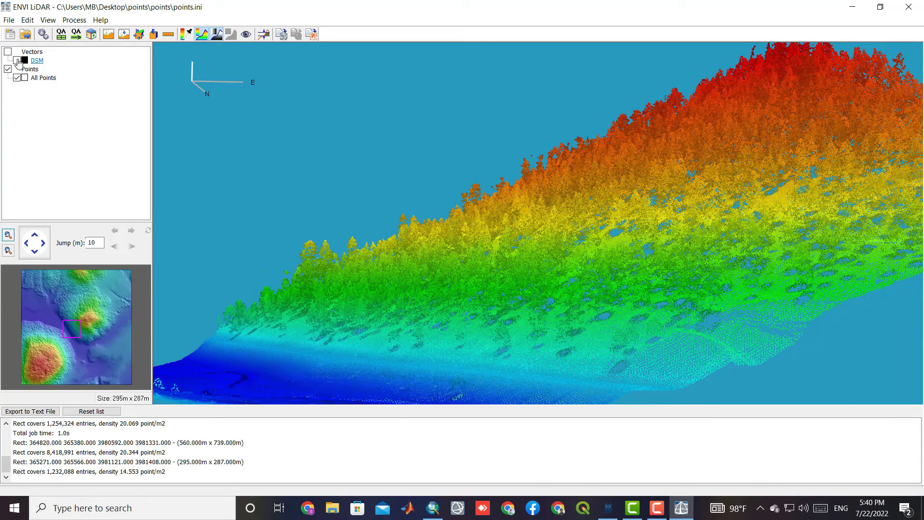
Try QA mode with center line, examine the classified trees and terrain, and switch to QA mode with blocks.
{"action": "left_click", "coordinate": [77, 35]}
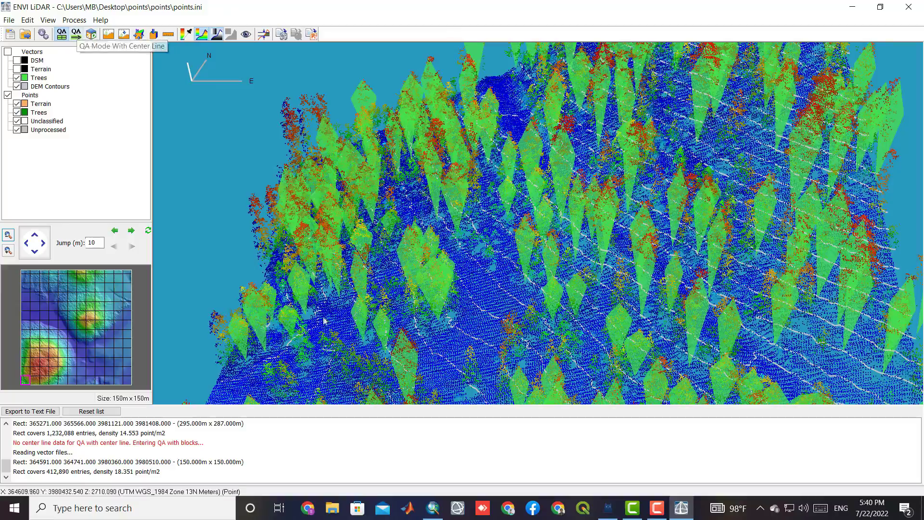
{"action": "left_click_drag", "start_coordinate": [336, 207], "coordinate": [366, 241]}
{"action": "scroll", "coordinate": [407, 289], "scroll_direction": "down", "scroll_amount": 5}
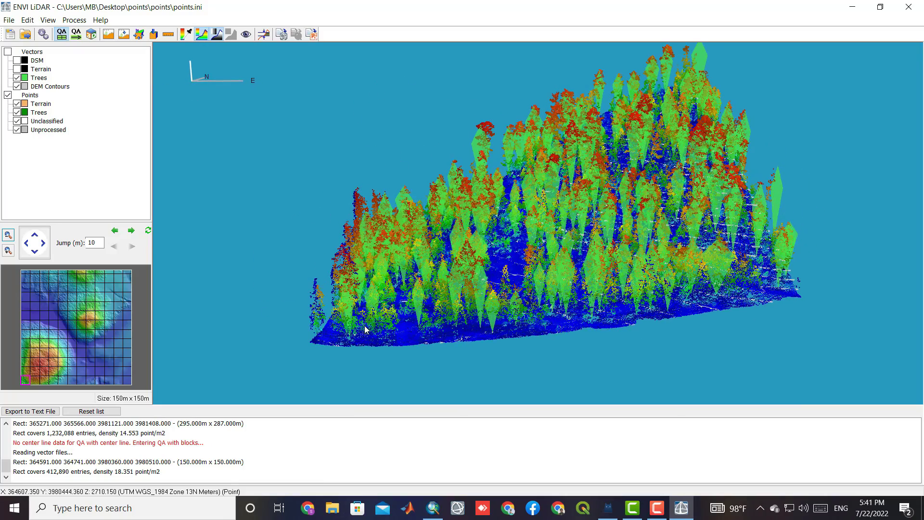
{"action": "left_click", "coordinate": [66, 37]}
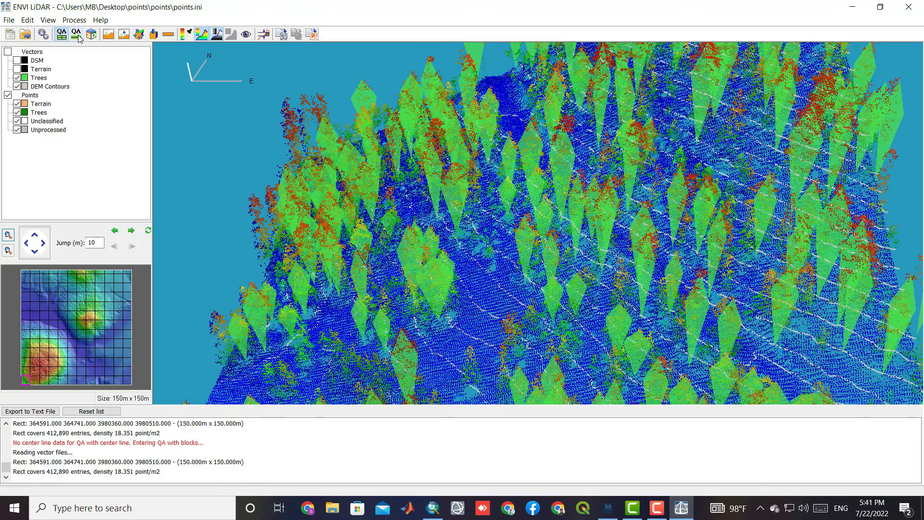
Leave QA mode and load a region of about 342 m by 334 m on the southwest hill to examine it in 3D.
{"action": "left_click", "coordinate": [77, 35]}
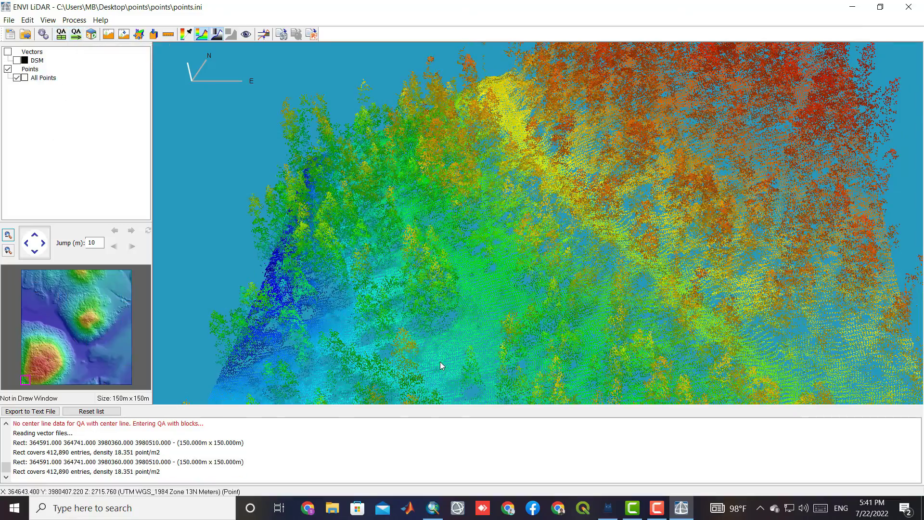
{"action": "left_click_drag", "start_coordinate": [440, 362], "coordinate": [573, 281]}
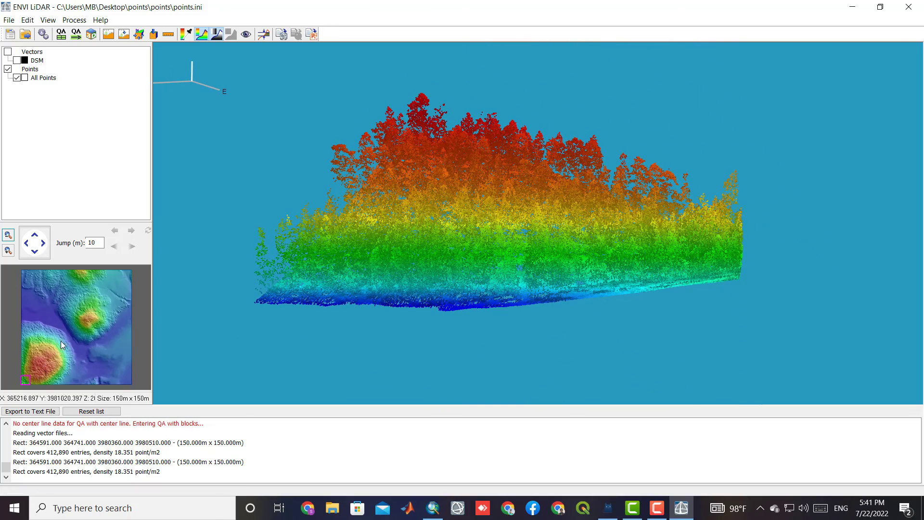
{"action": "left_click_drag", "start_coordinate": [29, 375], "coordinate": [43, 360]}
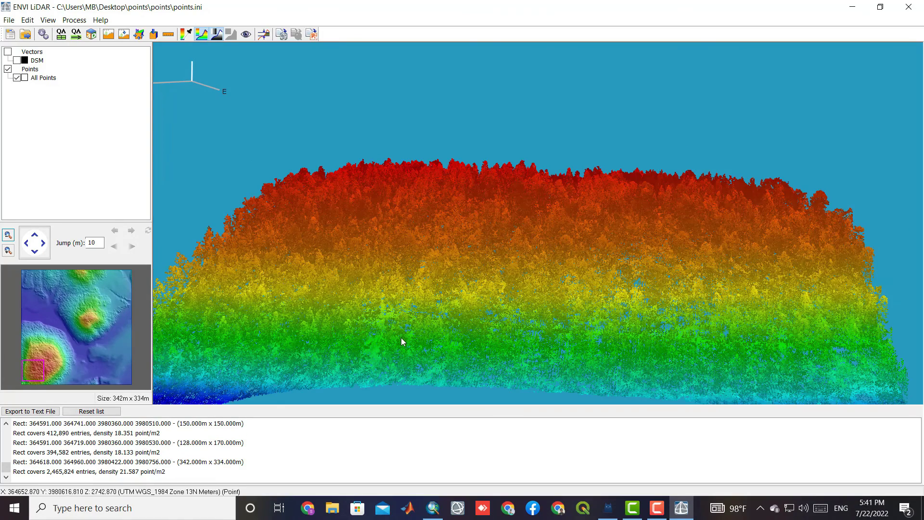
{"action": "left_click_drag", "start_coordinate": [400, 337], "coordinate": [540, 353]}
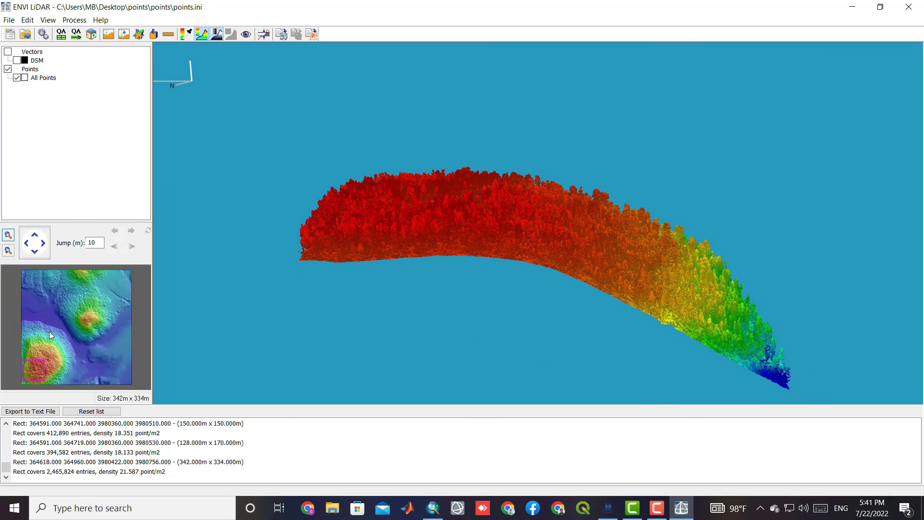
Load a region of about 396 m by 411 m spanning the valley between the two hills and examine it in 3D.
{"action": "left_click_drag", "start_coordinate": [78, 321], "coordinate": [55, 346]}
{"action": "left_click_drag", "start_coordinate": [400, 329], "coordinate": [494, 311]}
{"action": "scroll", "coordinate": [494, 311], "scroll_direction": "down", "scroll_amount": 5}
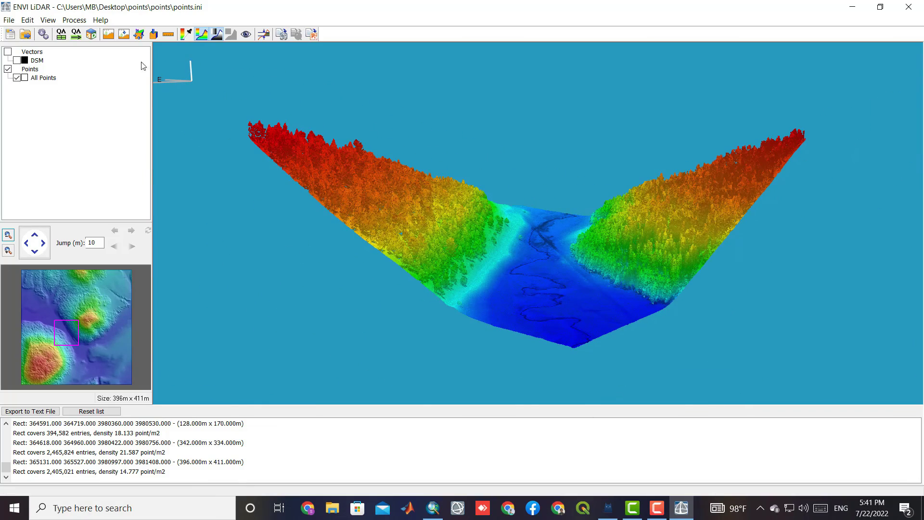
{"action": "scroll", "coordinate": [516, 233], "scroll_direction": "down", "scroll_amount": 2}
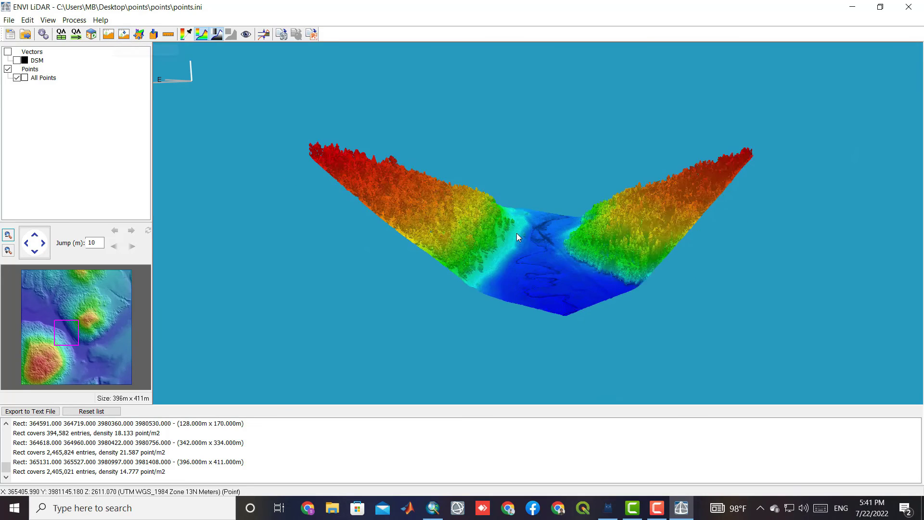
{"action": "scroll", "coordinate": [517, 233], "scroll_direction": "down", "scroll_amount": 3}
{"action": "left_click_drag", "start_coordinate": [518, 269], "coordinate": [543, 218]}
{"action": "scroll", "coordinate": [543, 218], "scroll_direction": "up", "scroll_amount": 5}
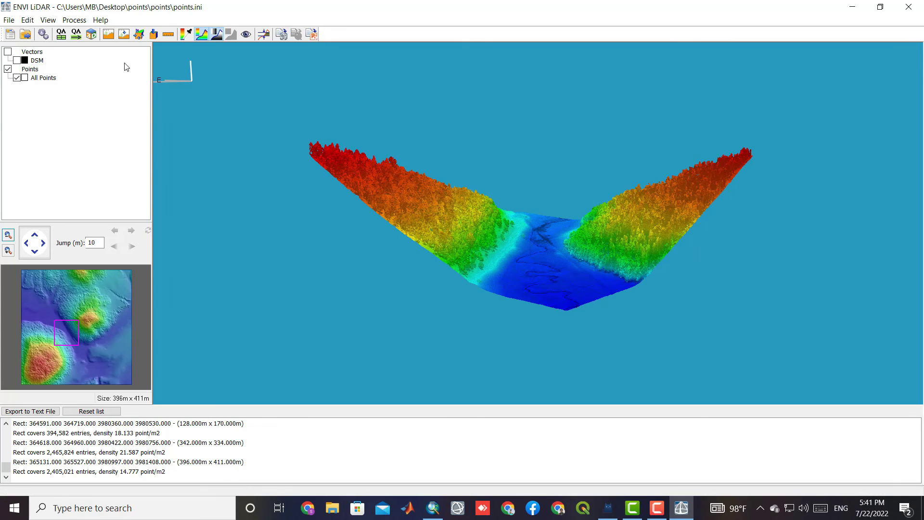
Draw a cross section across the valley from slope to slope, and reposition and heighten its window to show the full profile.
{"action": "left_click", "coordinate": [107, 37]}
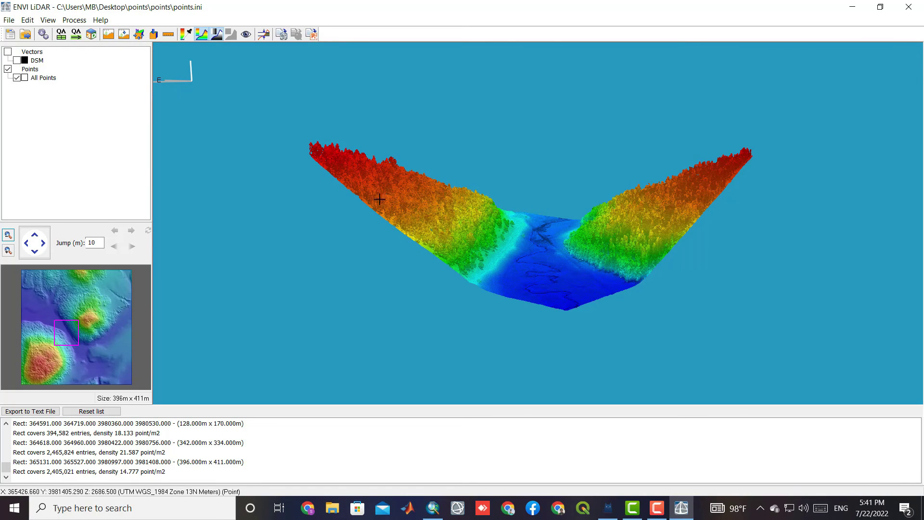
{"action": "left_click_drag", "start_coordinate": [393, 201], "coordinate": [618, 207]}
{"action": "left_click_drag", "start_coordinate": [676, 218], "coordinate": [703, 218]}
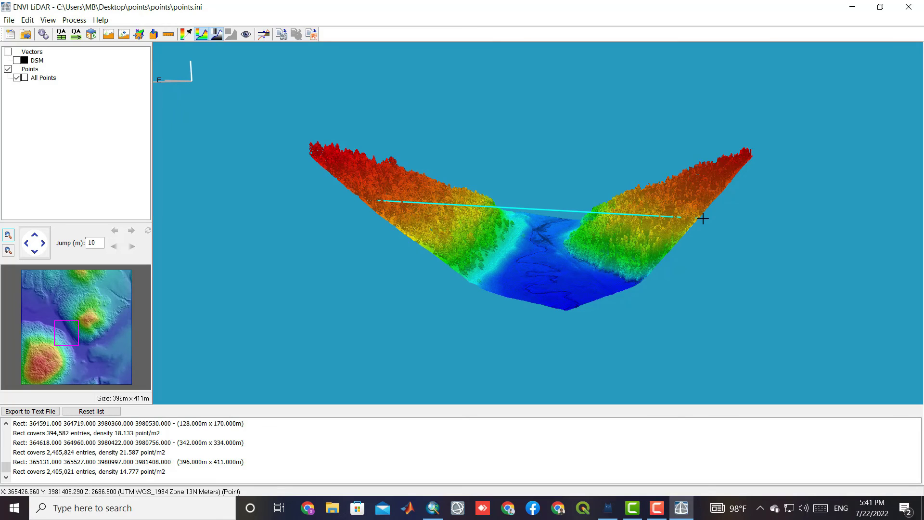
{"action": "left_click_drag", "start_coordinate": [537, 244], "coordinate": [709, 190]}
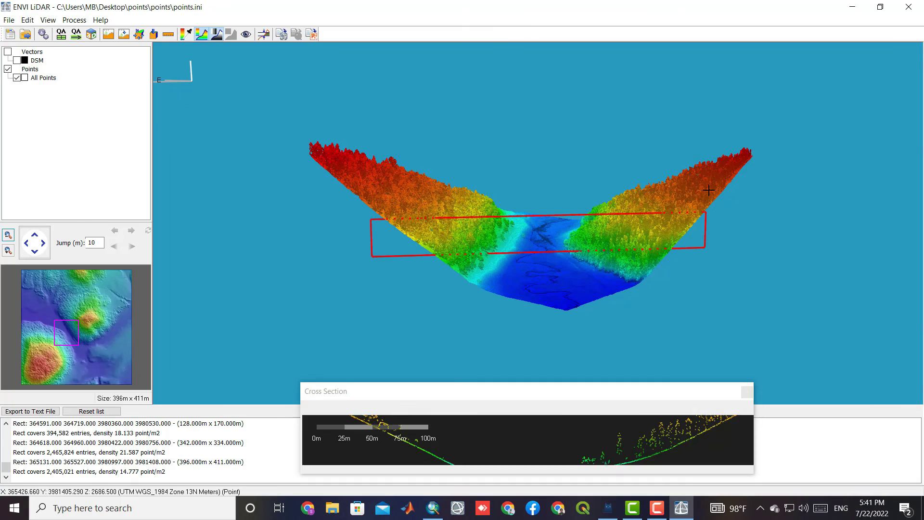
{"action": "left_click_drag", "start_coordinate": [508, 320], "coordinate": [488, 193]}
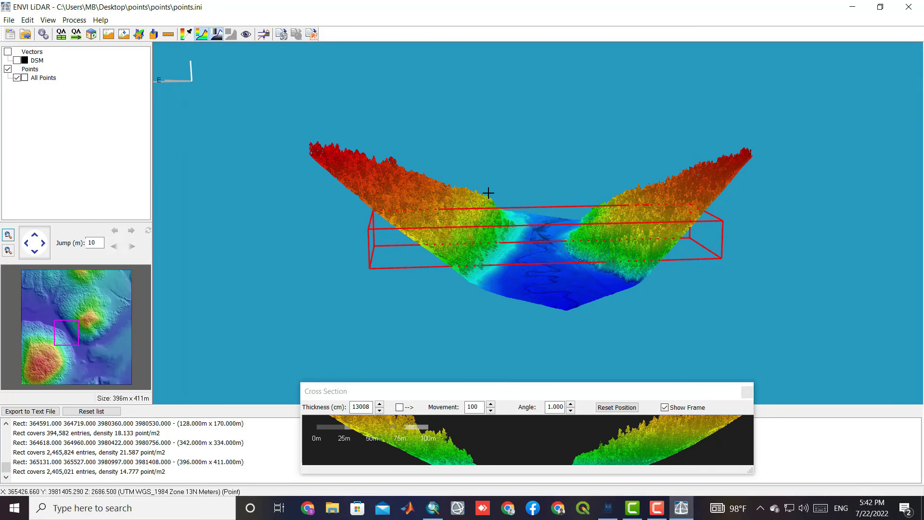
{"action": "right_click", "coordinate": [488, 193]}
{"action": "left_click", "coordinate": [446, 392]}
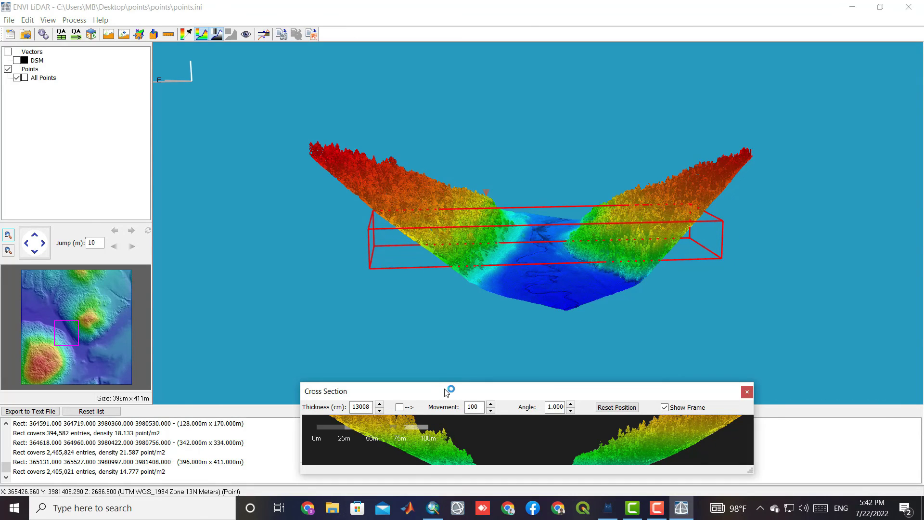
{"action": "left_click_drag", "start_coordinate": [464, 388], "coordinate": [436, 288]}
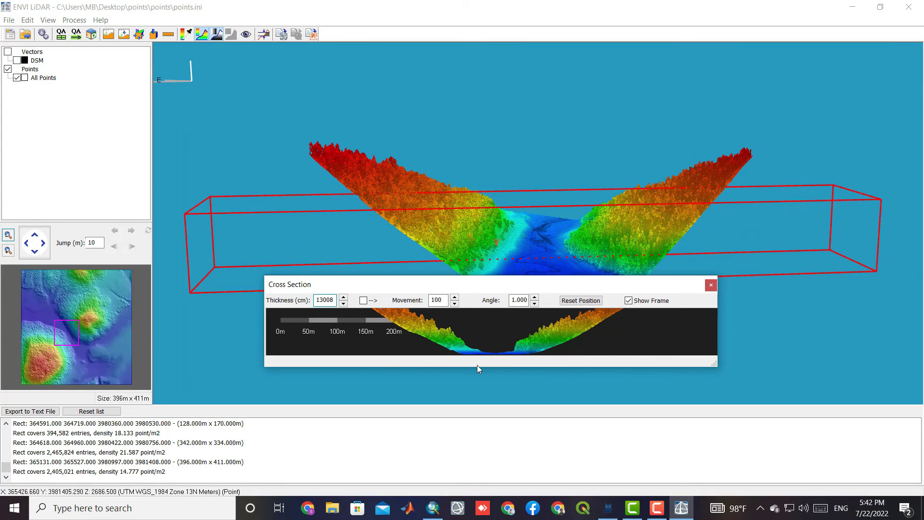
{"action": "left_click_drag", "start_coordinate": [478, 367], "coordinate": [484, 455]}
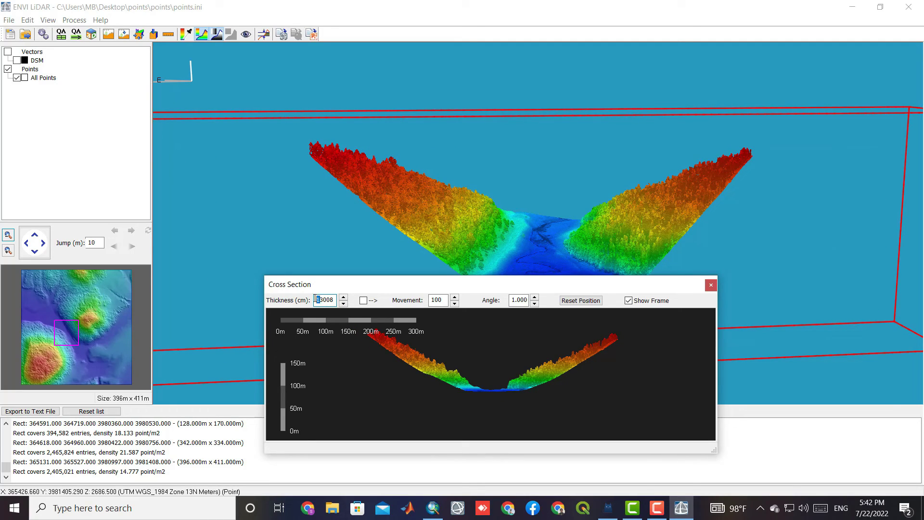
Set the cross section's thickness to 30 cm and shift the section along the valley in movement increments of 100.
{"action": "type", "text": "0"}
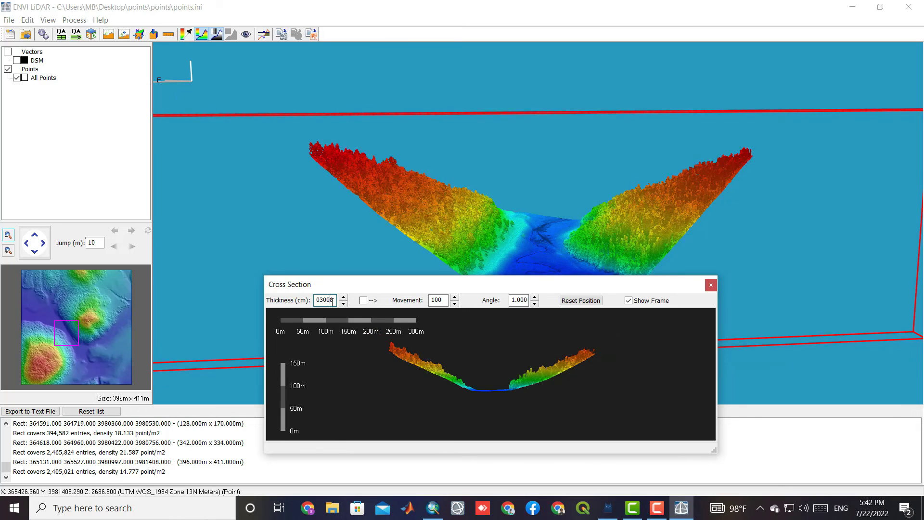
{"action": "key", "text": "BackSpace"}
{"action": "key", "text": "BackSpace"}
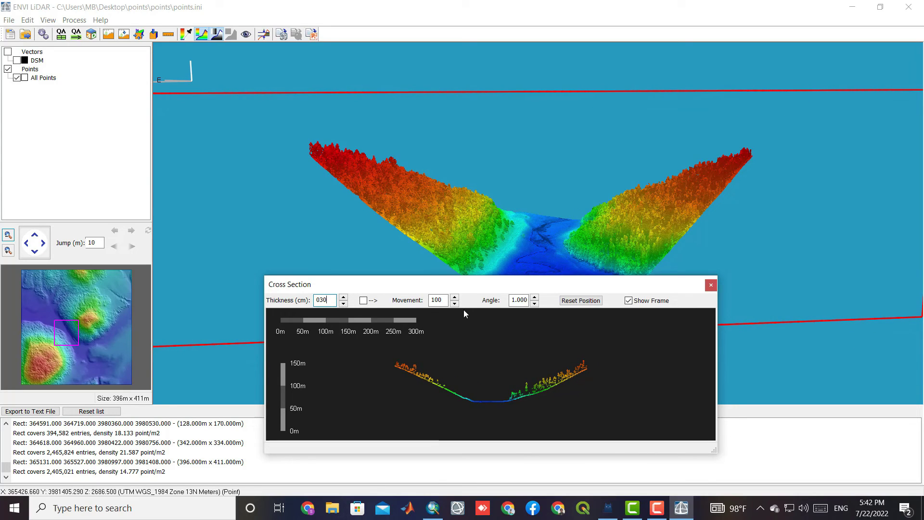
{"action": "left_click", "coordinate": [455, 297]}
{"action": "left_click", "coordinate": [455, 297]}
{"action": "left_click", "coordinate": [455, 298]}
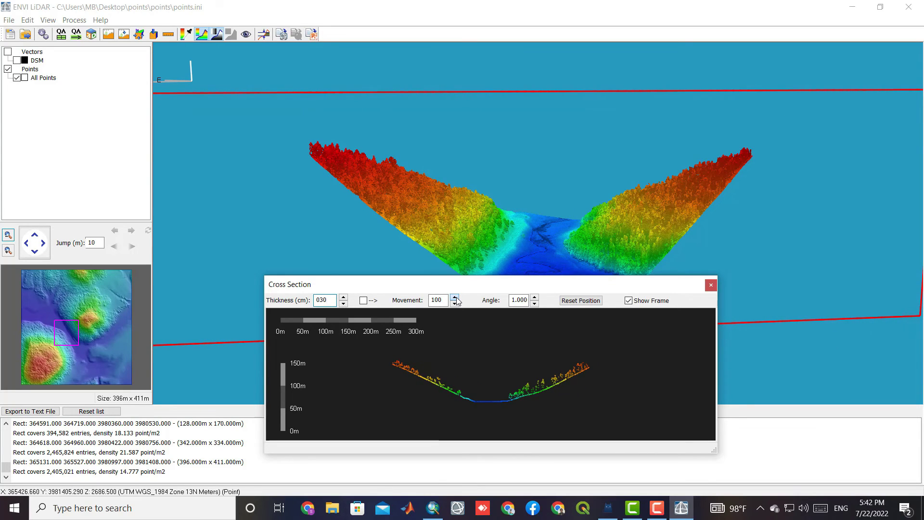
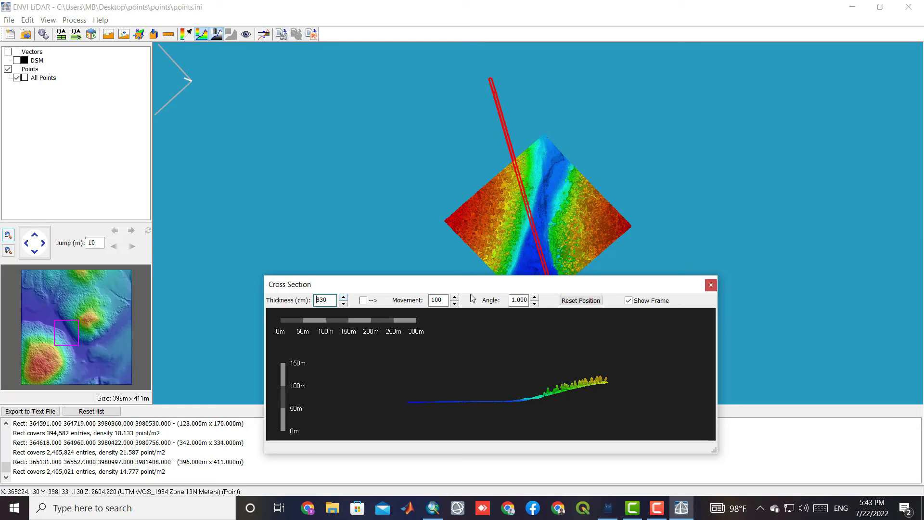
Set the cross section's thickness to 11830 cm and shift the section sideways in movement increments of 100 to examine the profile.
{"action": "type", "text": "1"}
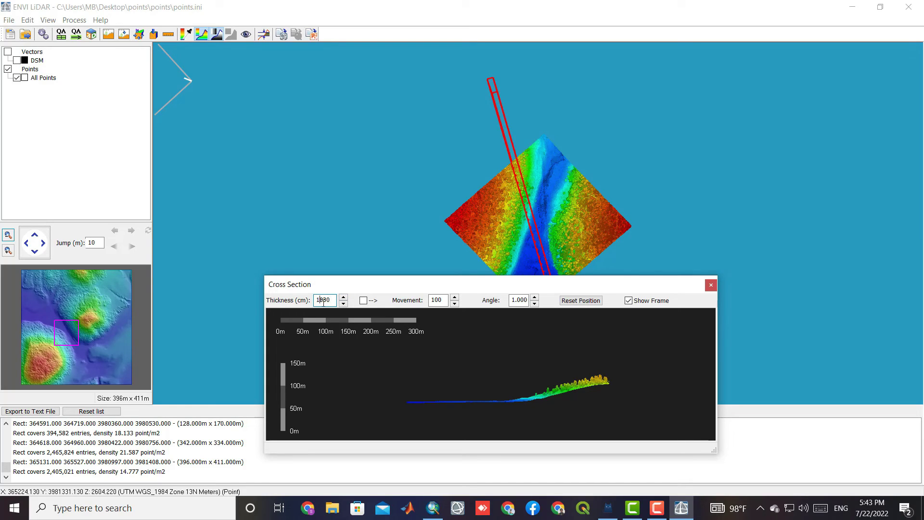
{"action": "type", "text": "1"}
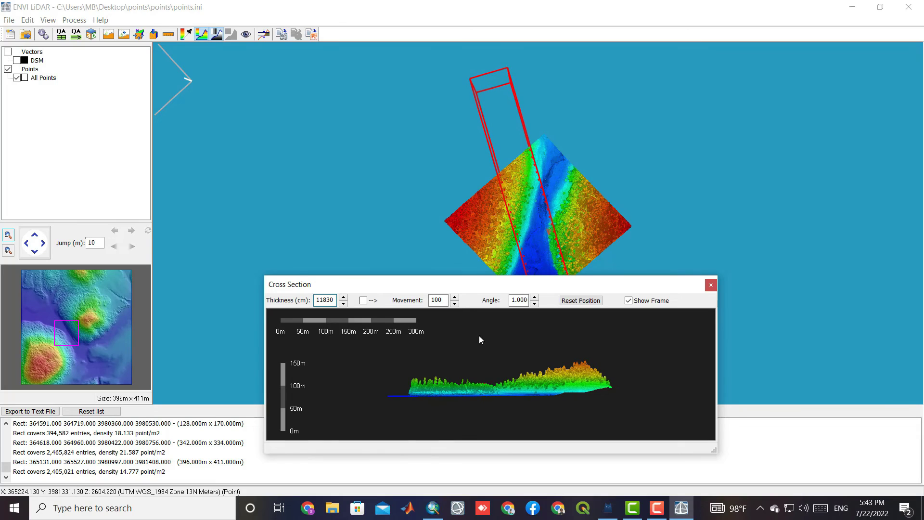
{"action": "left_click", "coordinate": [454, 297]}
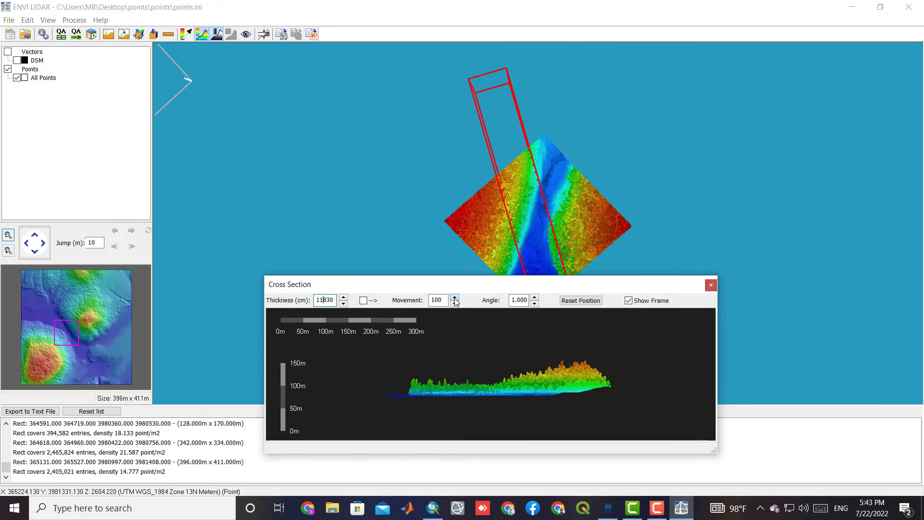
{"action": "left_click", "coordinate": [454, 297]}
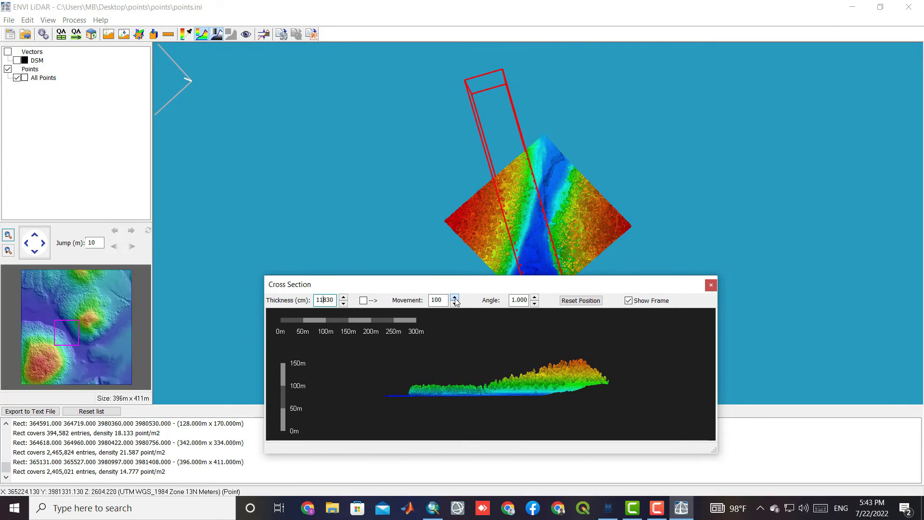
{"action": "left_click", "coordinate": [454, 298]}
{"action": "left_click", "coordinate": [454, 297]}
{"action": "left_click", "coordinate": [455, 297]}
{"action": "left_click", "coordinate": [454, 298]}
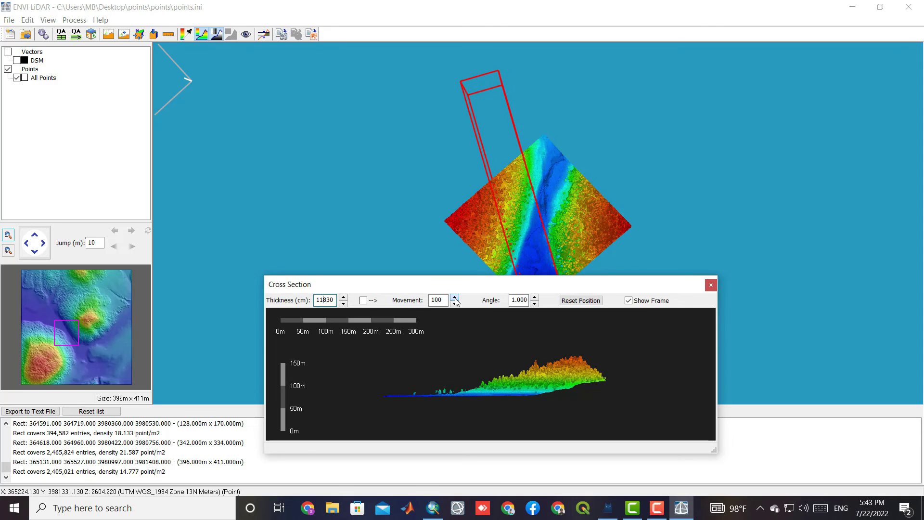
{"action": "left_click", "coordinate": [454, 297]}
{"action": "left_click", "coordinate": [454, 297]}
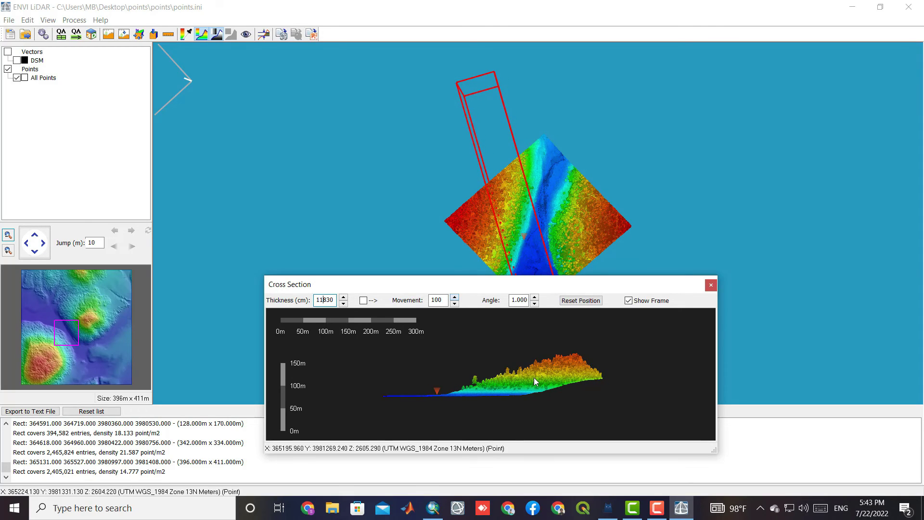
Rotate the cross section diagonally across the valley in angle increments of 1.000, toggle its frame off and on, and close it.
{"action": "left_click", "coordinate": [634, 302]}
{"action": "left_click", "coordinate": [634, 302]}
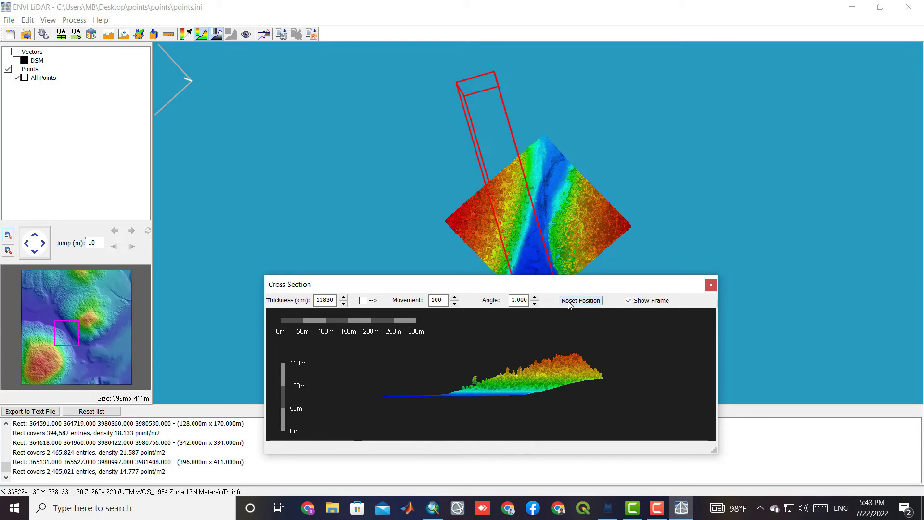
{"action": "left_click", "coordinate": [535, 303]}
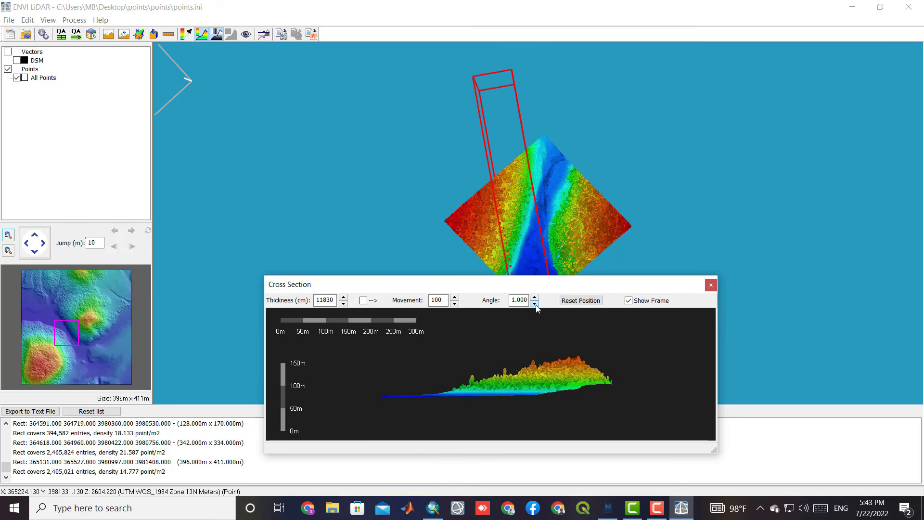
{"action": "left_click_drag", "start_coordinate": [536, 305], "coordinate": [536, 305]}
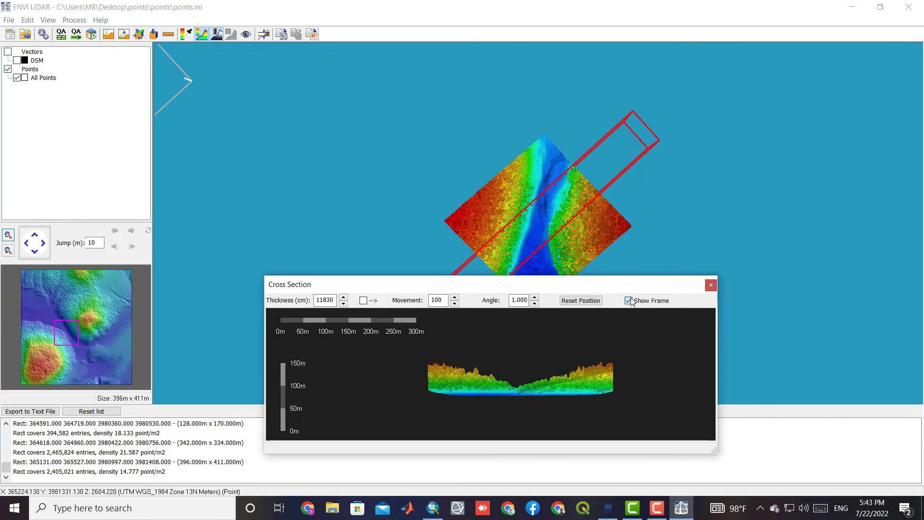
{"action": "left_click", "coordinate": [629, 301]}
{"action": "left_click", "coordinate": [629, 300]}
{"action": "left_click", "coordinate": [711, 285]}
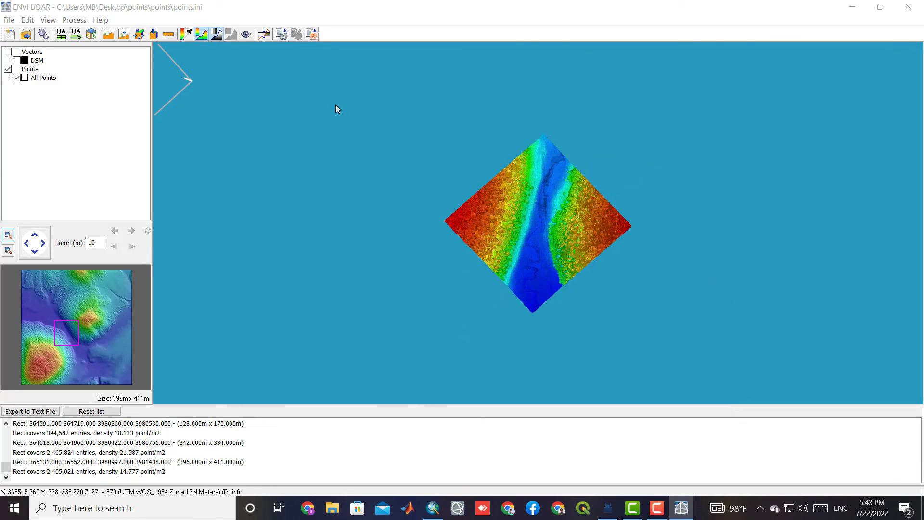
Generate a cross section from the current top-down view, pick a point on the valley floor to compare both views, and close it.
{"action": "left_click", "coordinate": [124, 34]}
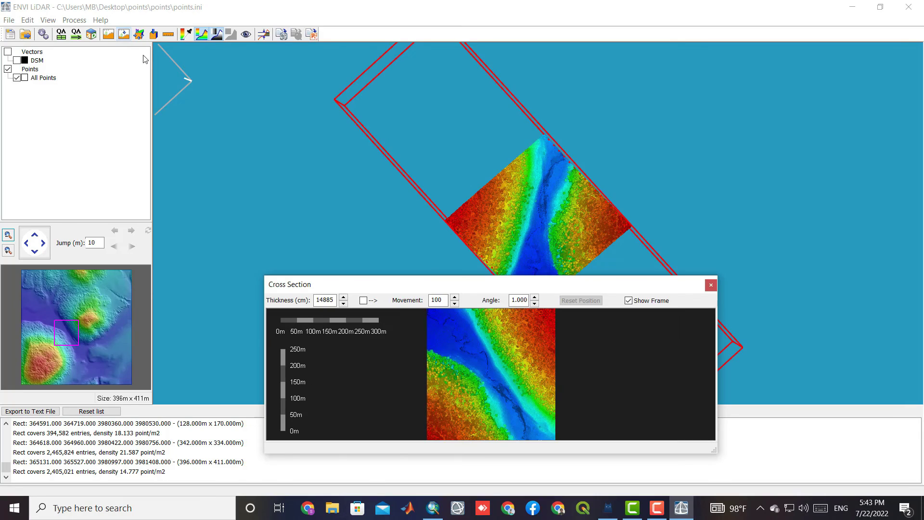
{"action": "left_click", "coordinate": [544, 237]}
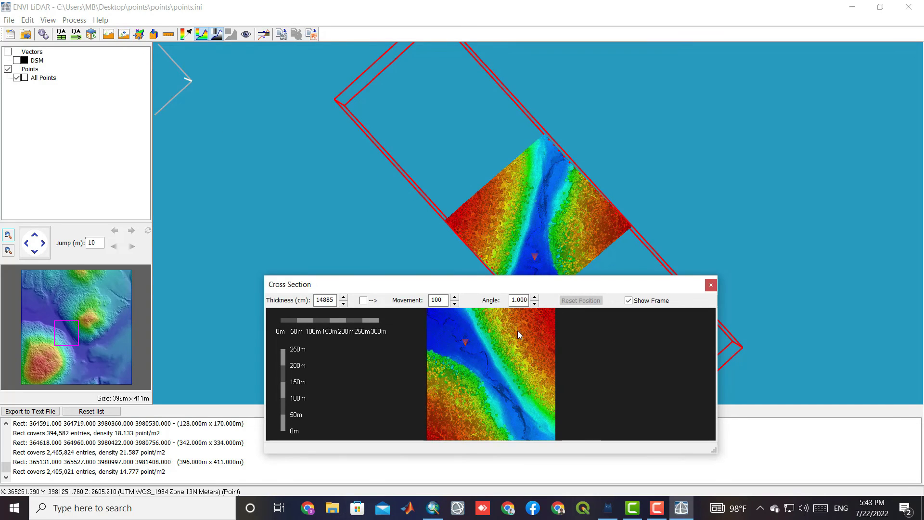
{"action": "left_click", "coordinate": [710, 286]}
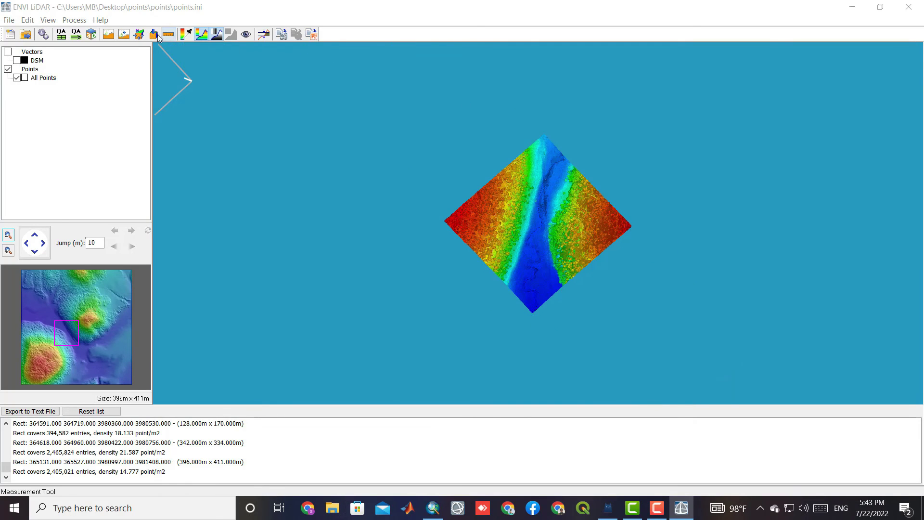
Return to an oblique 3D view and measure the distance across the valley between the two forested slopes.
{"action": "left_click", "coordinate": [139, 34]}
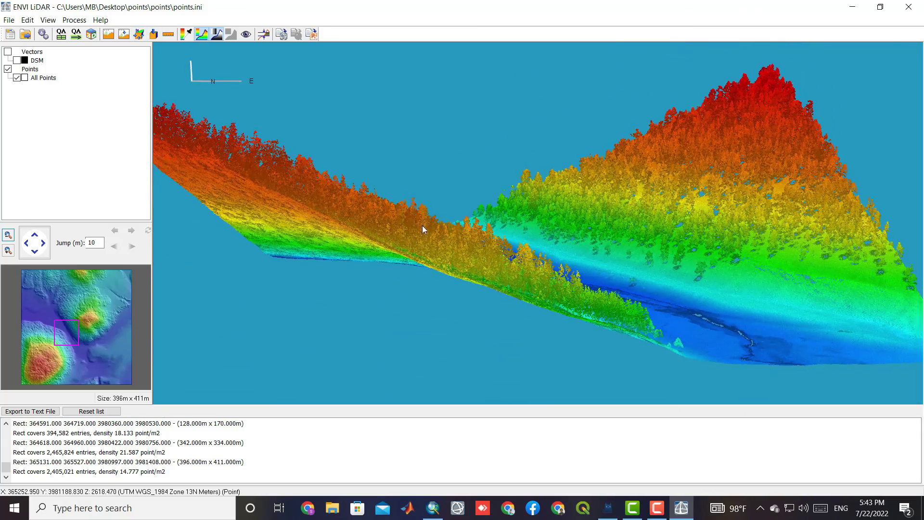
{"action": "left_click_drag", "start_coordinate": [422, 229], "coordinate": [429, 285]}
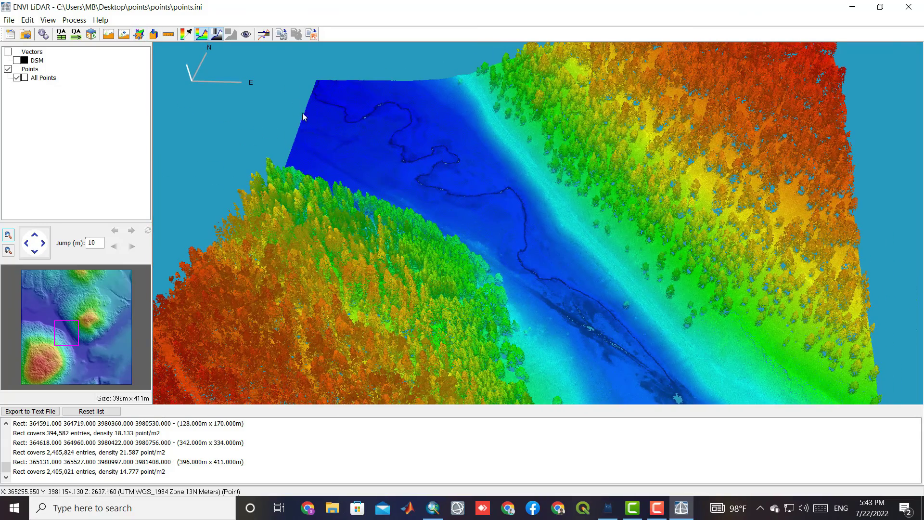
{"action": "left_click", "coordinate": [168, 33]}
{"action": "left_click_drag", "start_coordinate": [306, 233], "coordinate": [790, 206]}
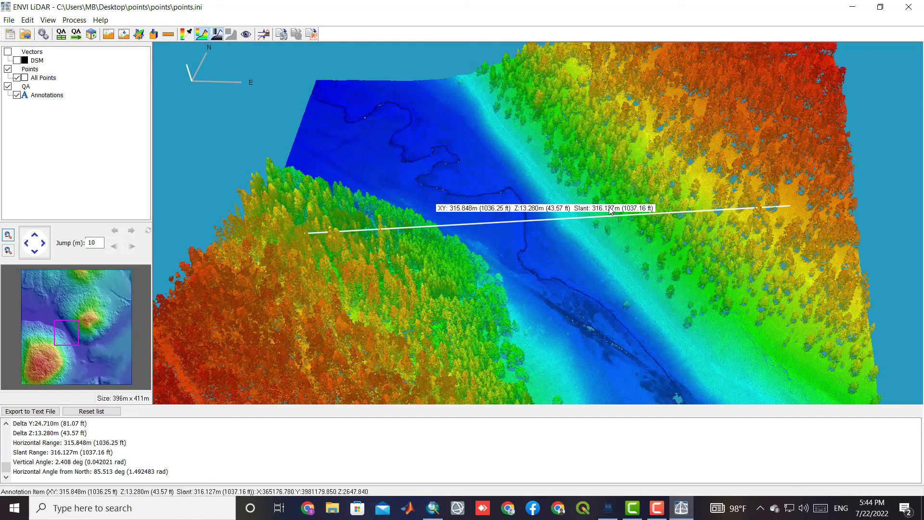
{"action": "right_click", "coordinate": [512, 212]}
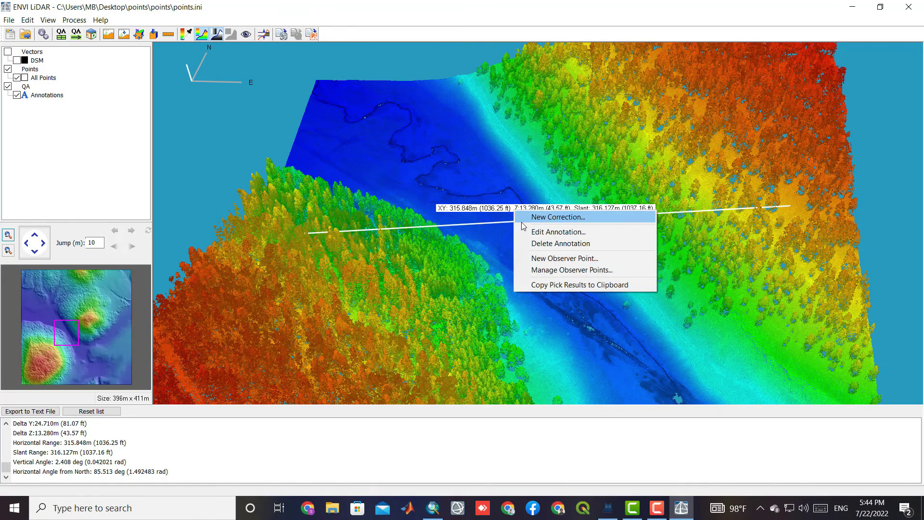
{"action": "left_click", "coordinate": [452, 235]}
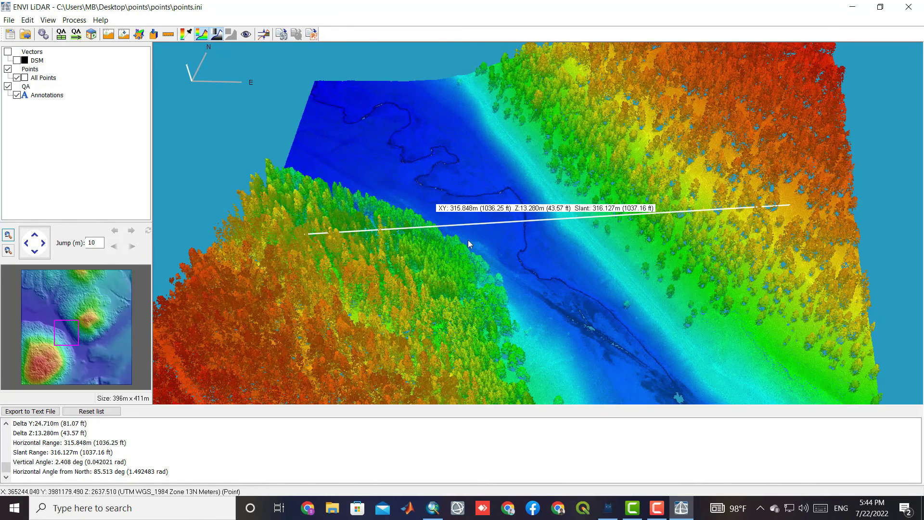
{"action": "left_click_drag", "start_coordinate": [504, 260], "coordinate": [566, 230]}
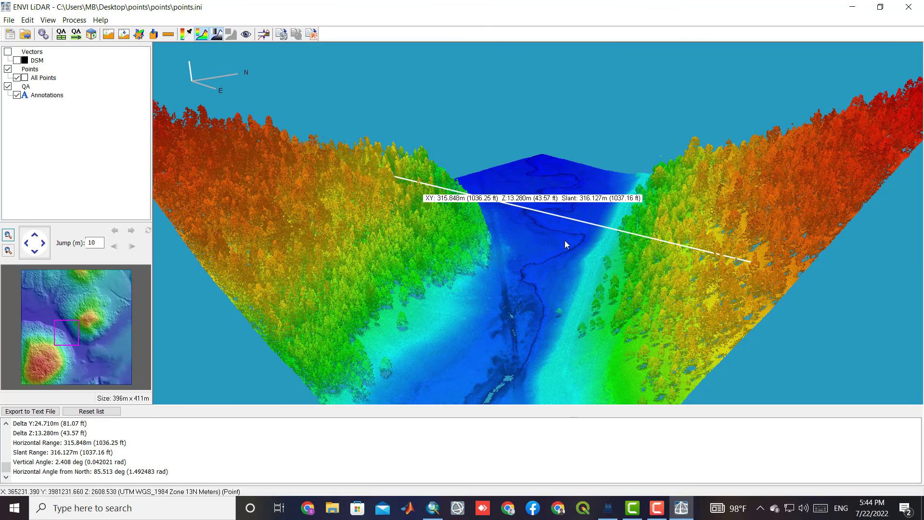
Open the Height Palette Editor and try the Linear and Custom stretches before setting it to Square Root Stretch.
{"action": "left_click", "coordinate": [184, 37]}
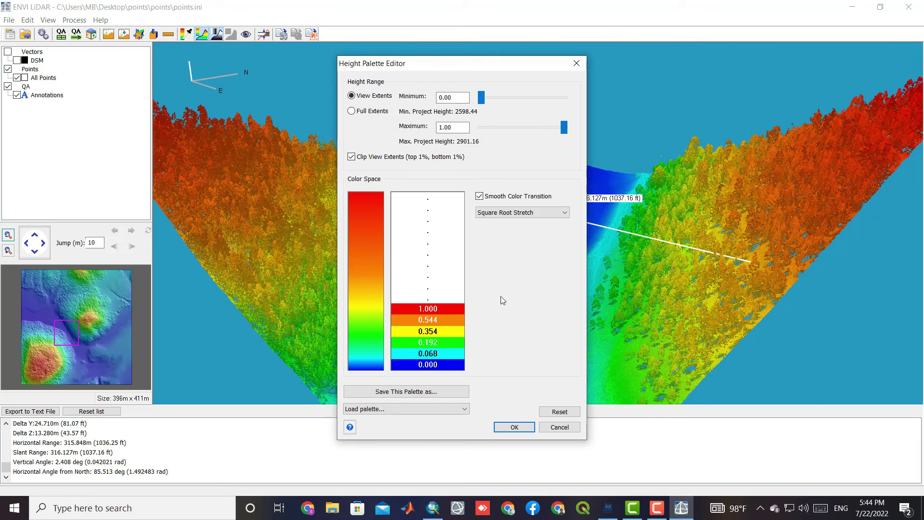
{"action": "left_click", "coordinate": [506, 213]}
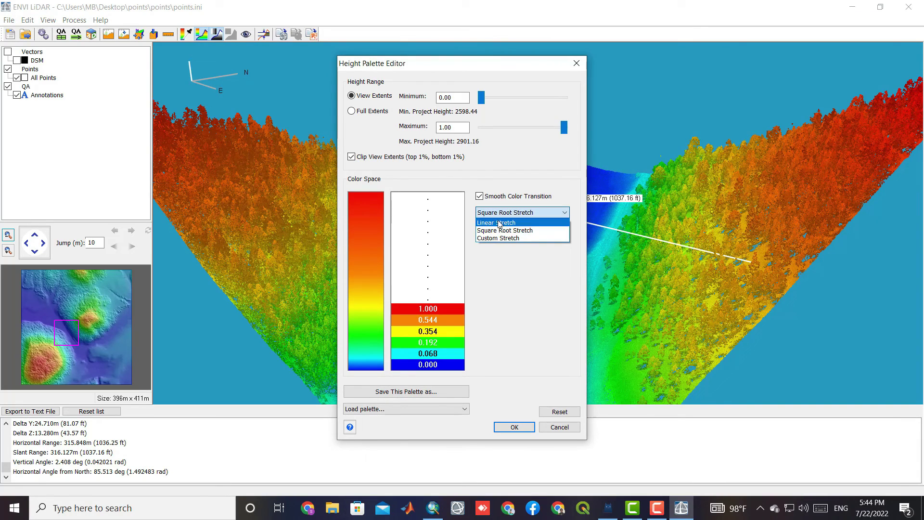
{"action": "left_click", "coordinate": [501, 222]}
{"action": "left_click", "coordinate": [499, 215]}
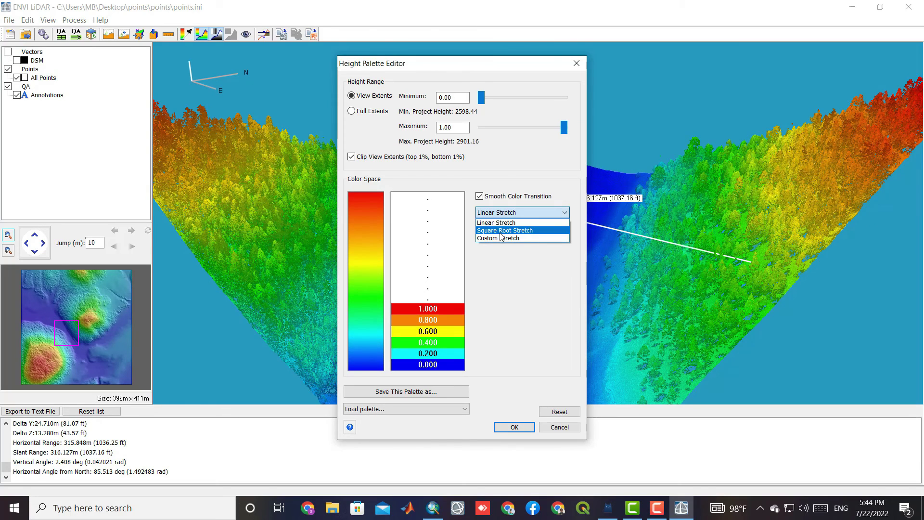
{"action": "left_click", "coordinate": [501, 234]}
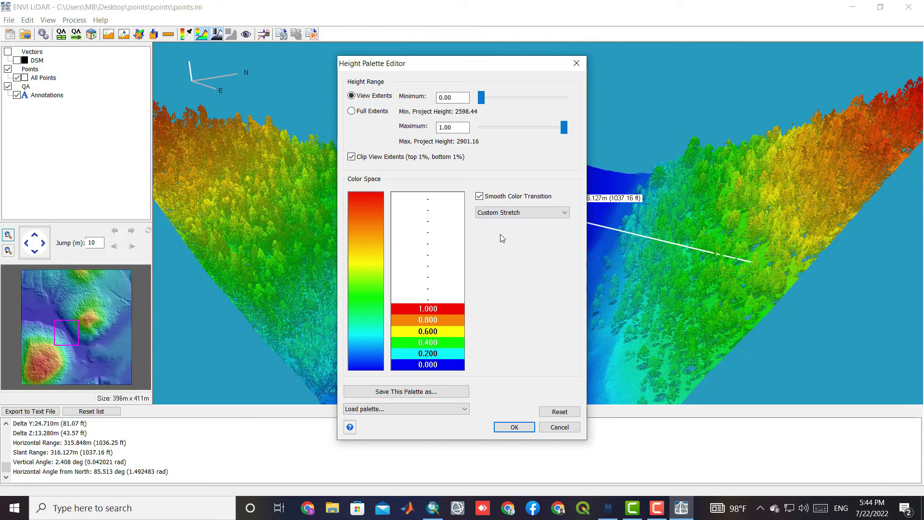
{"action": "left_click", "coordinate": [500, 215]}
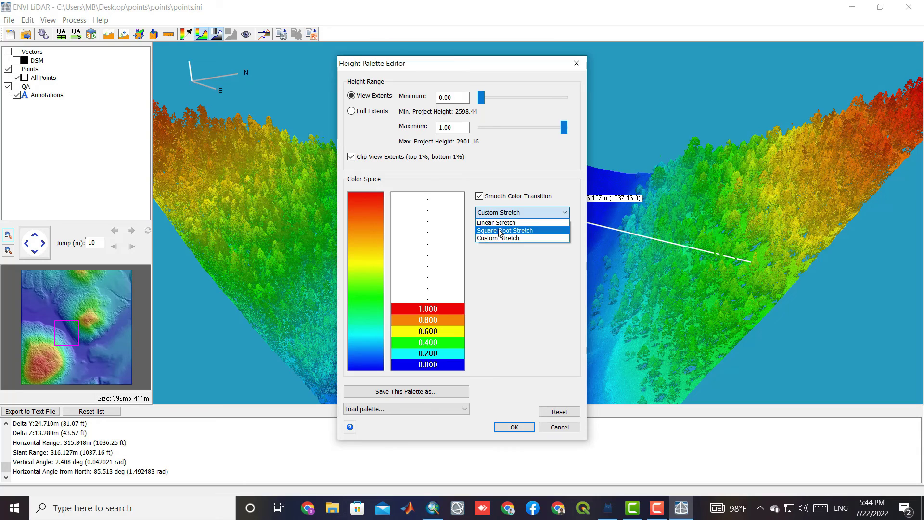
{"action": "left_click", "coordinate": [501, 231]}
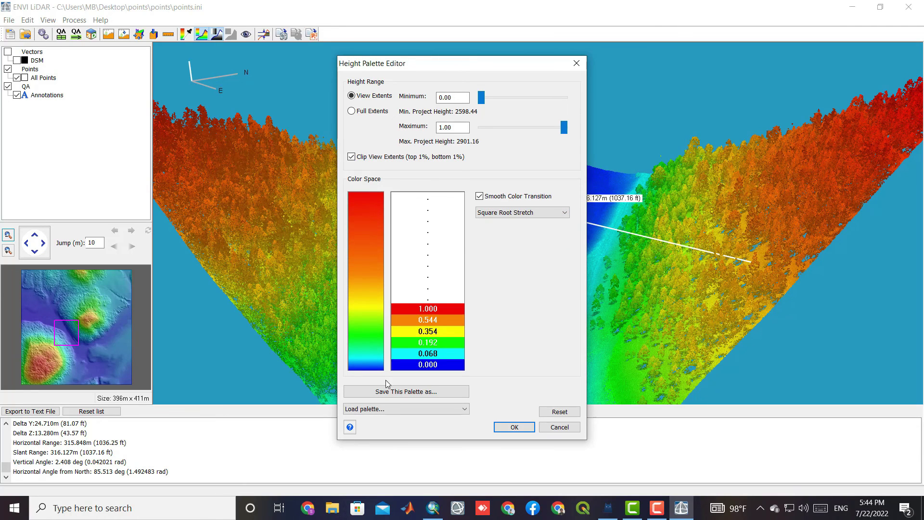
Try the Earthtones and Grayscale palettes on the point cloud.
{"action": "left_click", "coordinate": [390, 393]}
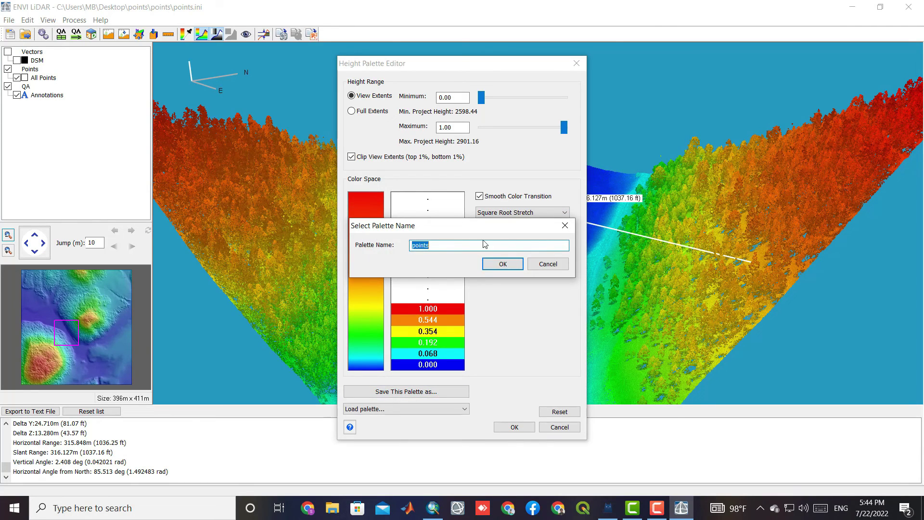
{"action": "left_click", "coordinate": [565, 226]}
{"action": "left_click", "coordinate": [408, 409]}
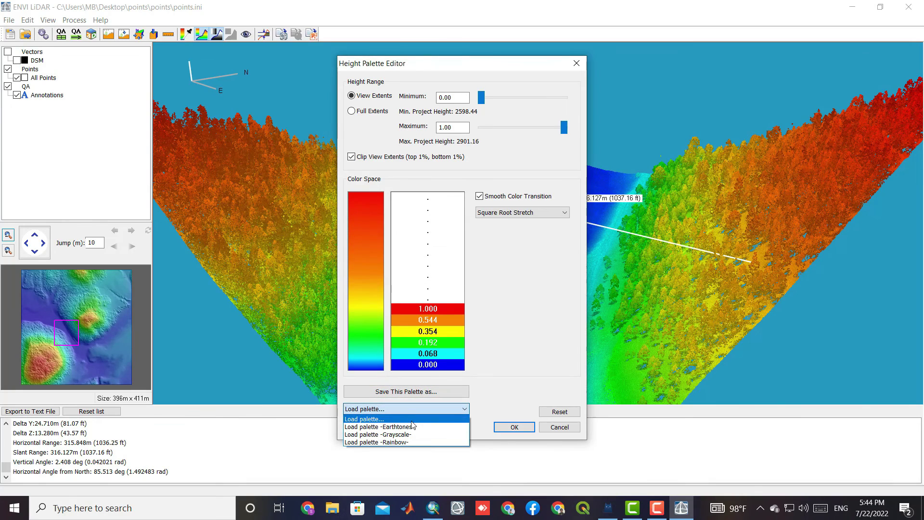
{"action": "left_click", "coordinate": [412, 427]}
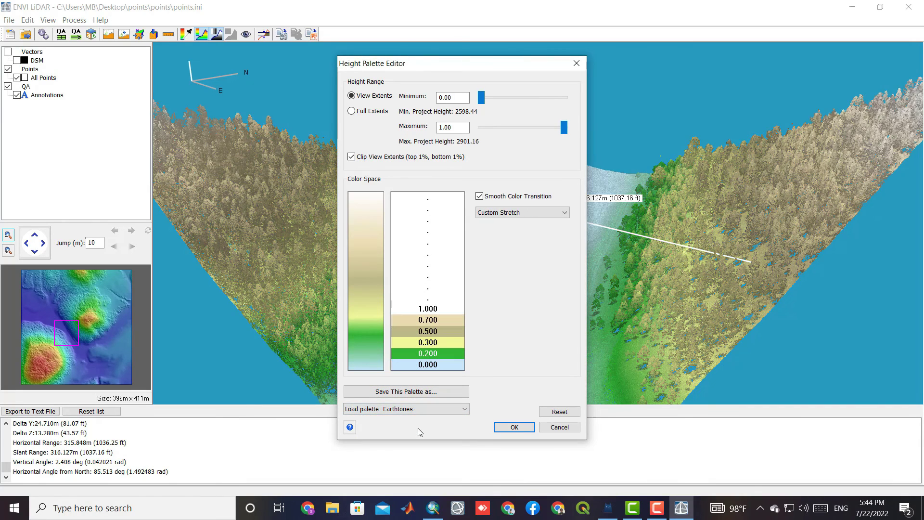
{"action": "left_click", "coordinate": [397, 408]}
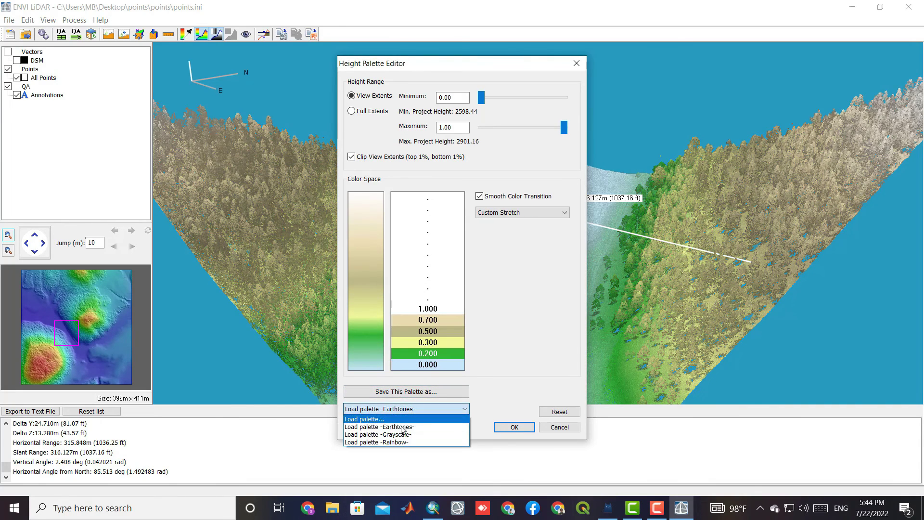
{"action": "left_click", "coordinate": [404, 435]}
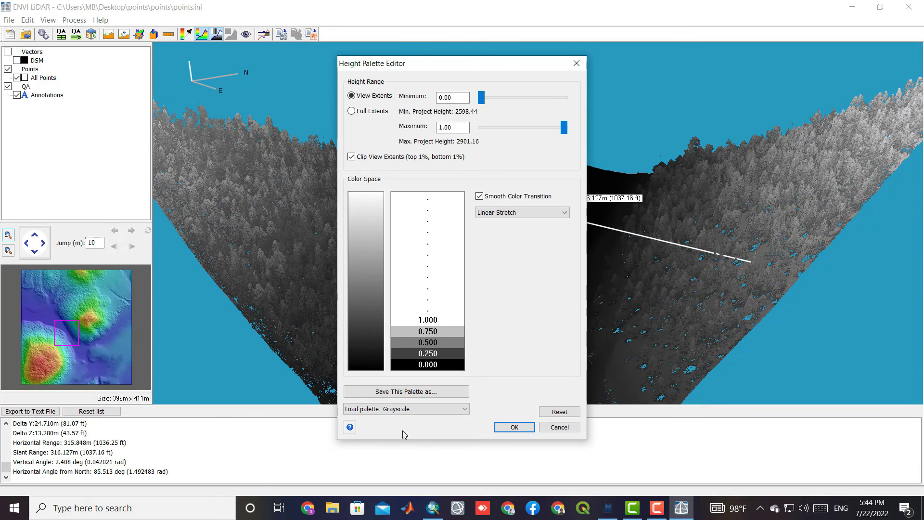
Load the Rainbow height palette and apply it to the point cloud.
{"action": "left_click", "coordinate": [399, 410]}
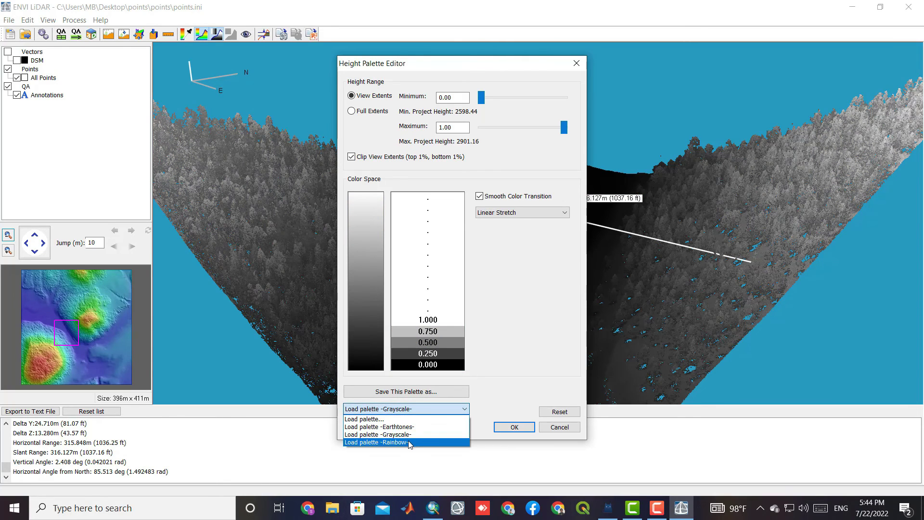
{"action": "left_click", "coordinate": [410, 443]}
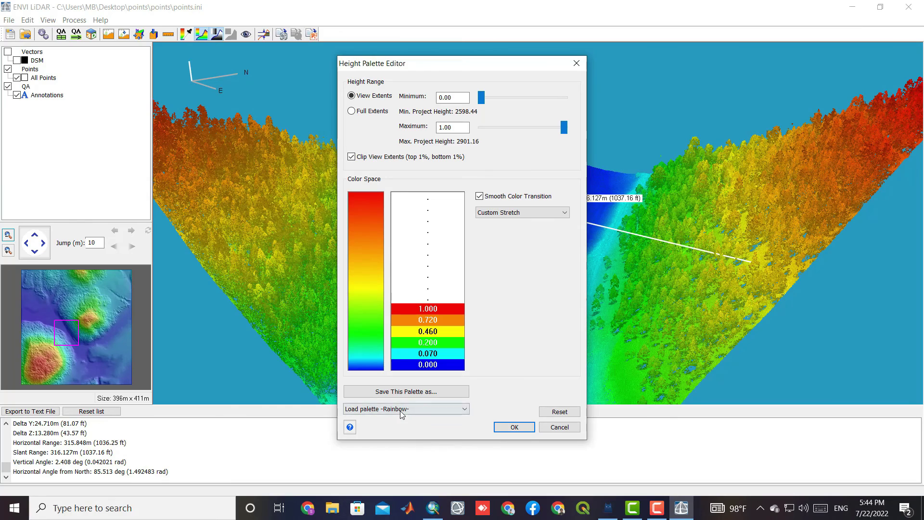
{"action": "left_click", "coordinate": [404, 411]}
{"action": "left_click", "coordinate": [404, 419]}
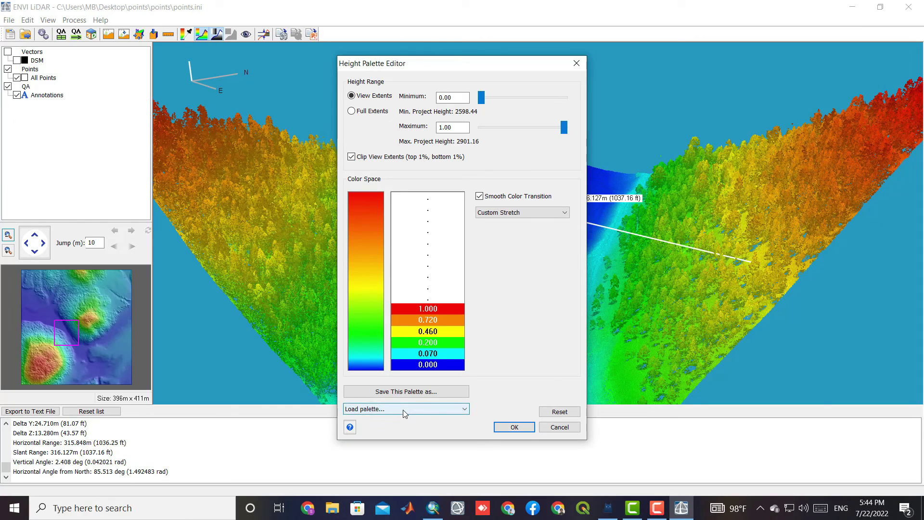
{"action": "left_click", "coordinate": [406, 410]}
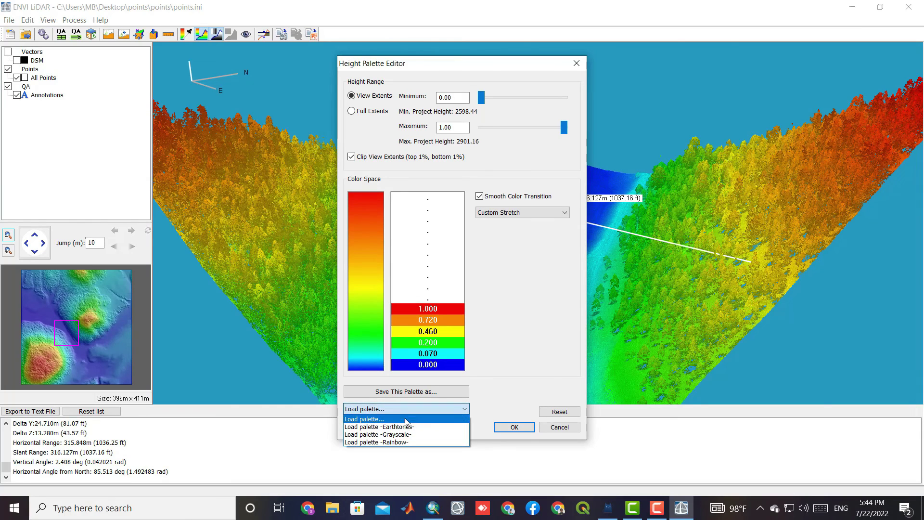
{"action": "left_click", "coordinate": [506, 407]}
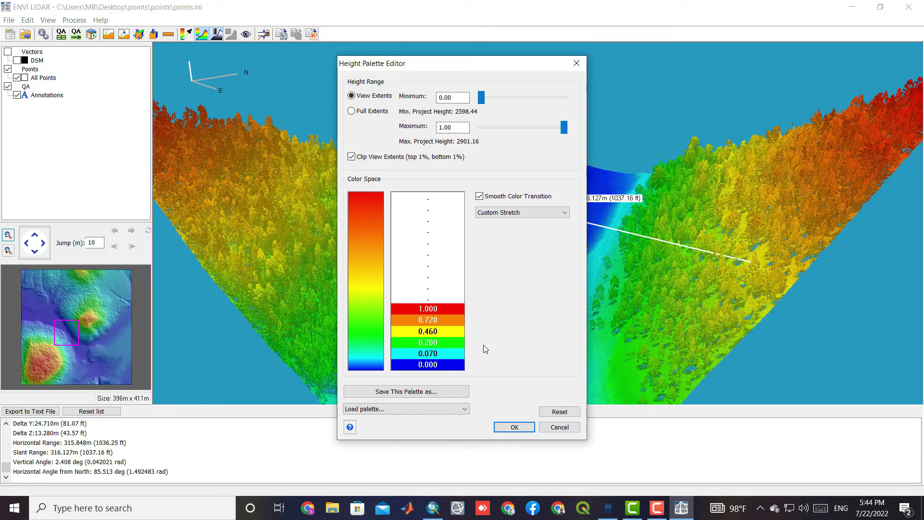
{"action": "left_click", "coordinate": [502, 424]}
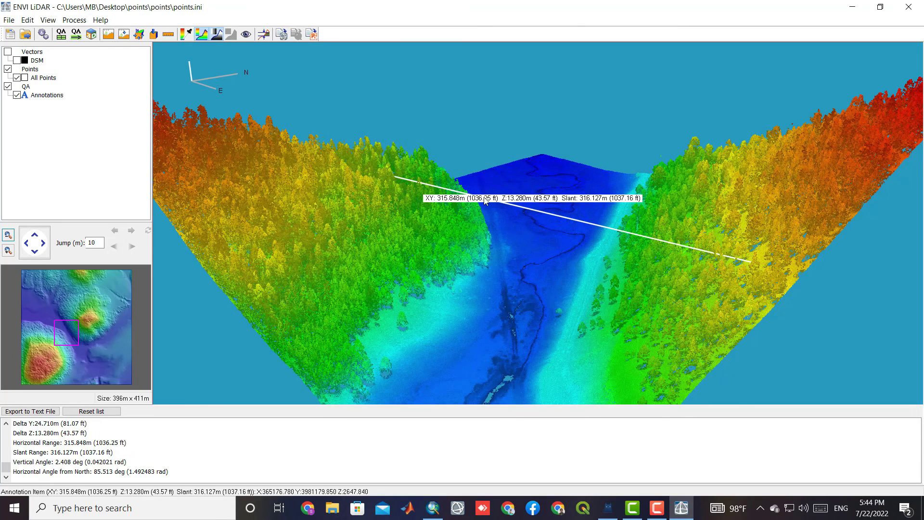
Delete the distance annotation across the valley and toggle the points' height colouring off and back on.
{"action": "right_click", "coordinate": [486, 202]}
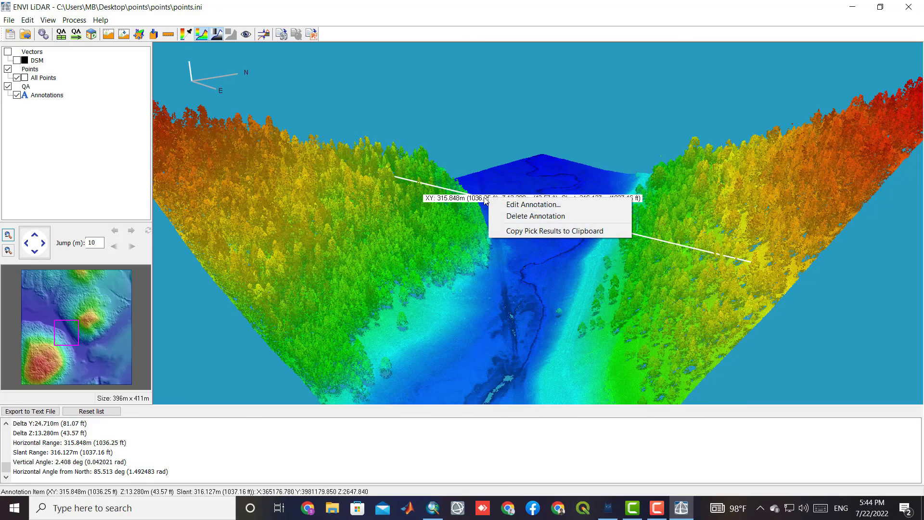
{"action": "left_click", "coordinate": [576, 220]}
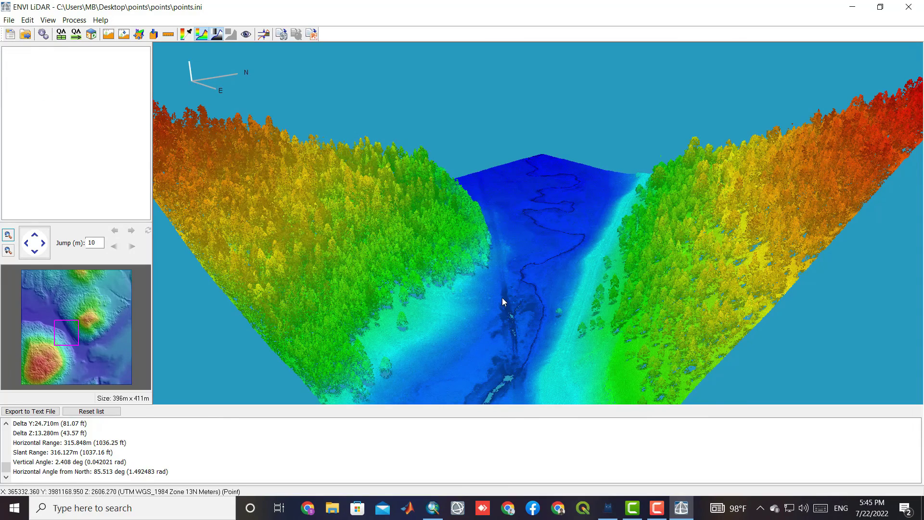
{"action": "mouse_move", "coordinate": [519, 298]}
{"action": "left_mouse_down"}
{"action": "mouse_move", "coordinate": [578, 300]}
{"action": "mouse_move", "coordinate": [516, 296]}
{"action": "left_mouse_up"}
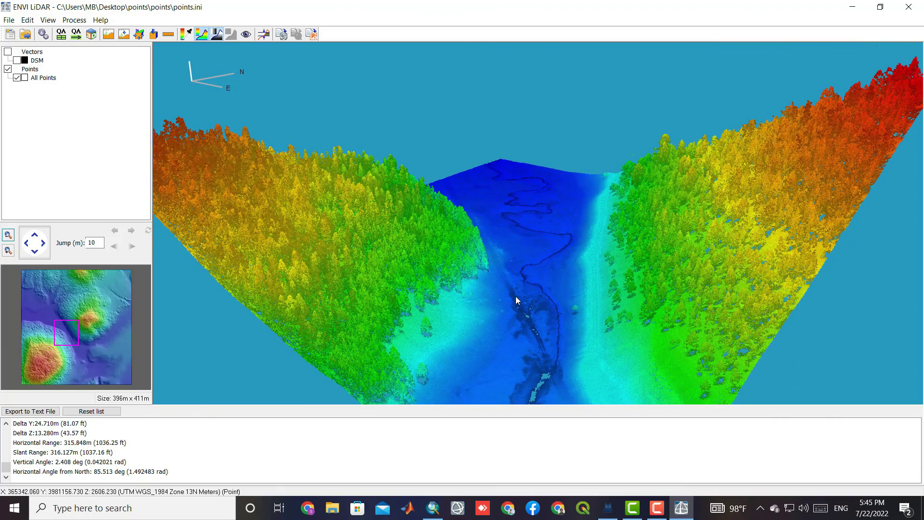
{"action": "left_click", "coordinate": [202, 35]}
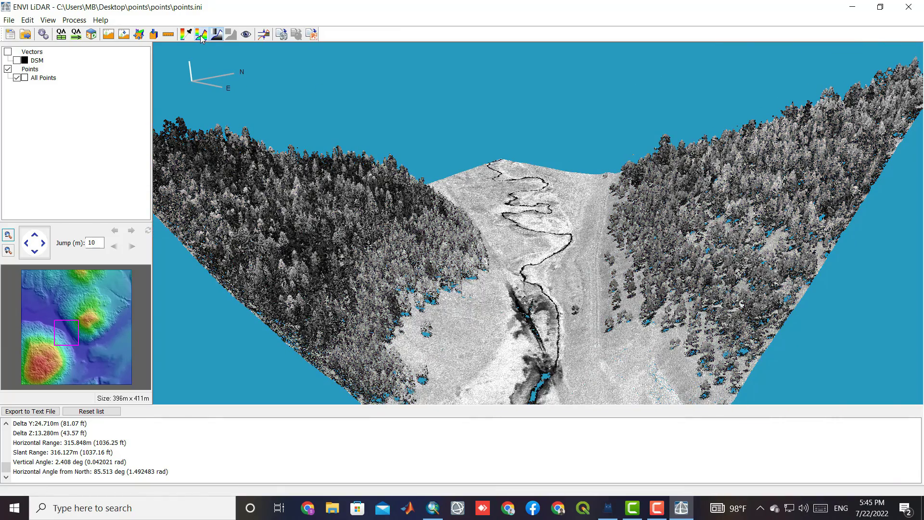
{"action": "left_click", "coordinate": [201, 35]}
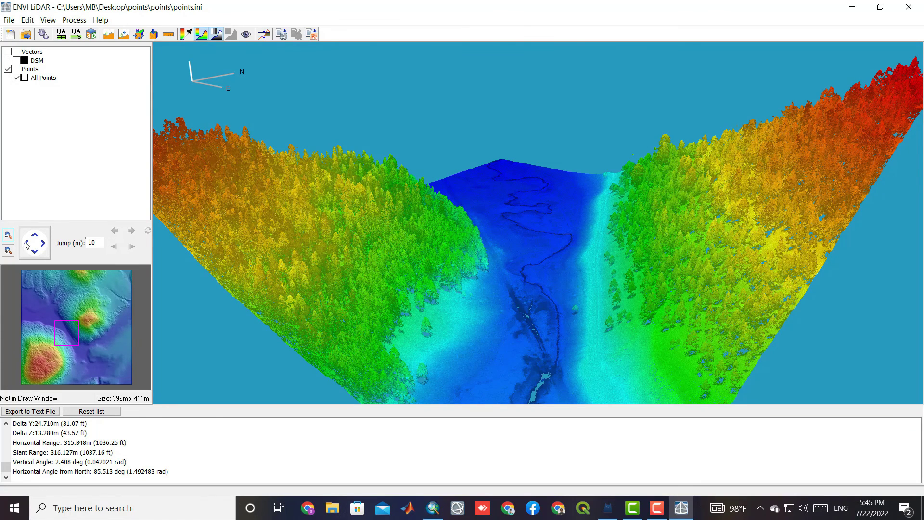
Enlarge the loaded region in 10 m jumps until it measures 496 m x 511 m.
{"action": "left_click", "coordinate": [9, 236]}
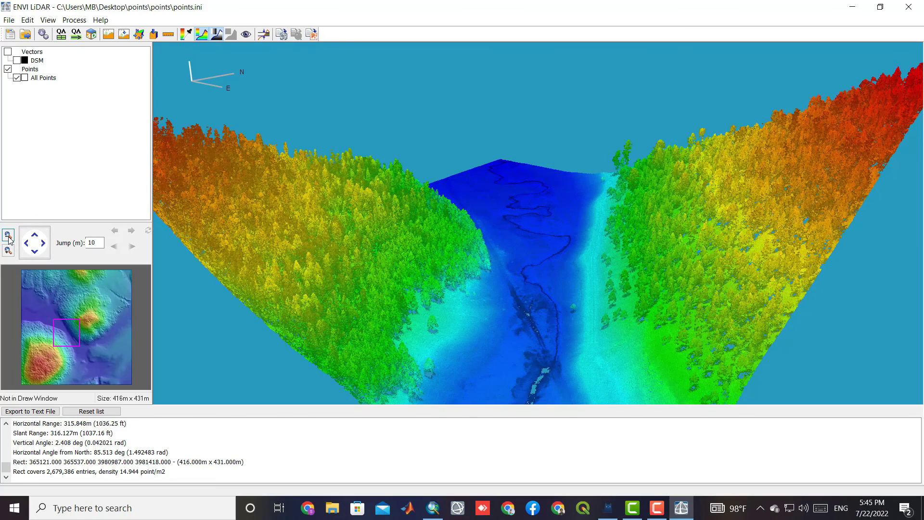
{"action": "left_click", "coordinate": [8, 236]}
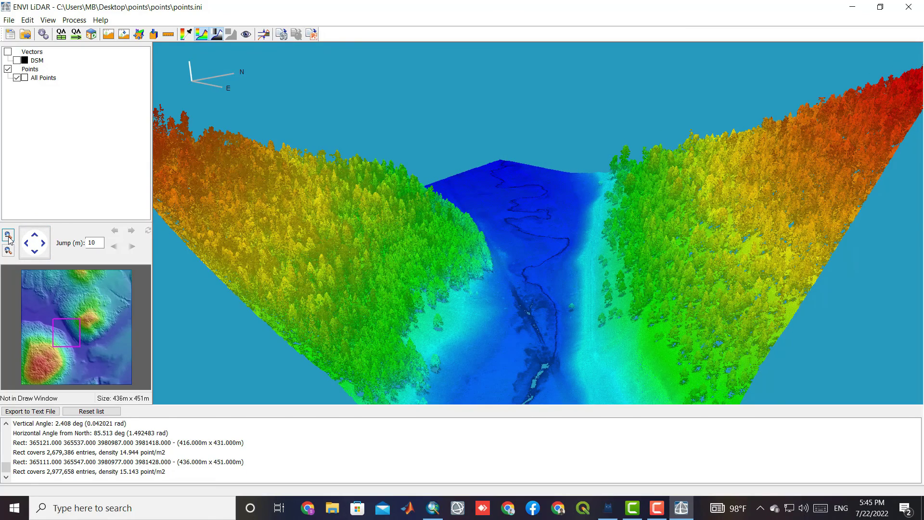
{"action": "left_click", "coordinate": [8, 236]}
{"action": "left_click", "coordinate": [8, 236]}
{"action": "left_click", "coordinate": [8, 236]}
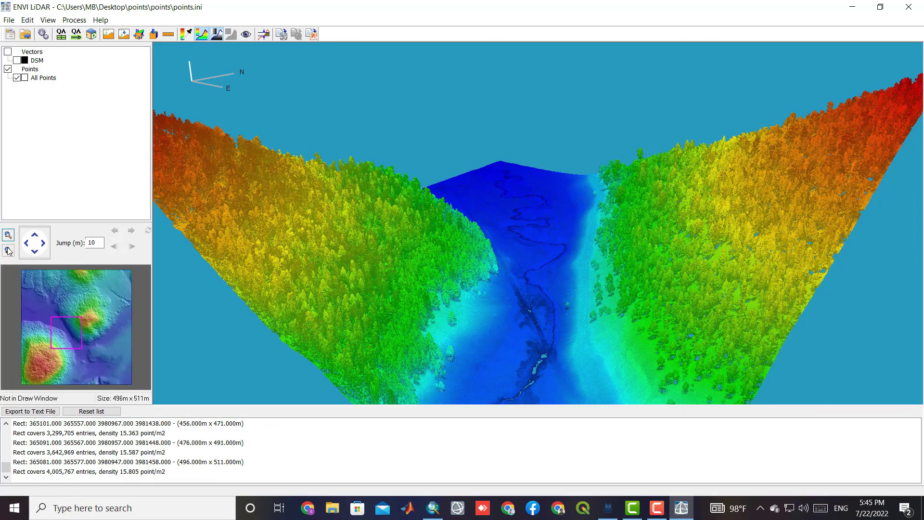
Shrink the loaded region in 10 m jumps to 356 m x 371 m and enlarge it once to 376 m x 391 m.
{"action": "left_click", "coordinate": [7, 251]}
{"action": "left_click", "coordinate": [7, 251]}
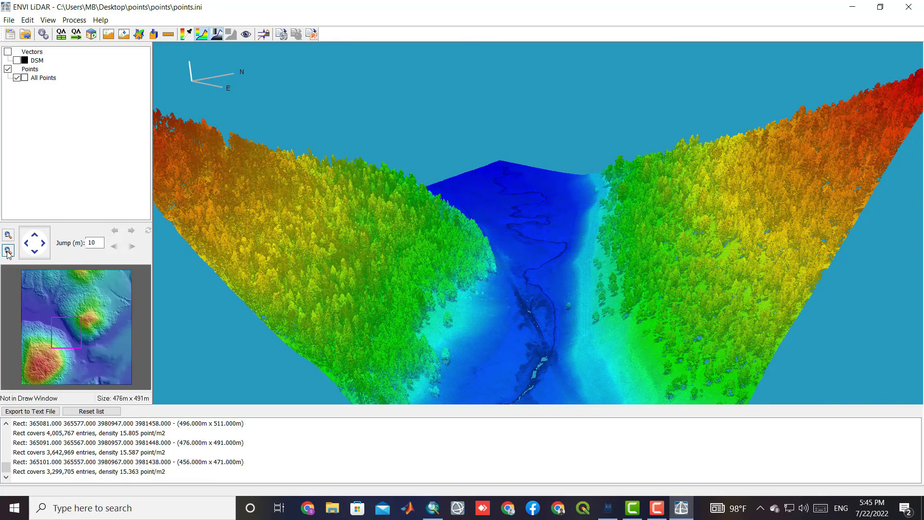
{"action": "left_click", "coordinate": [8, 251]}
{"action": "left_click", "coordinate": [7, 250]}
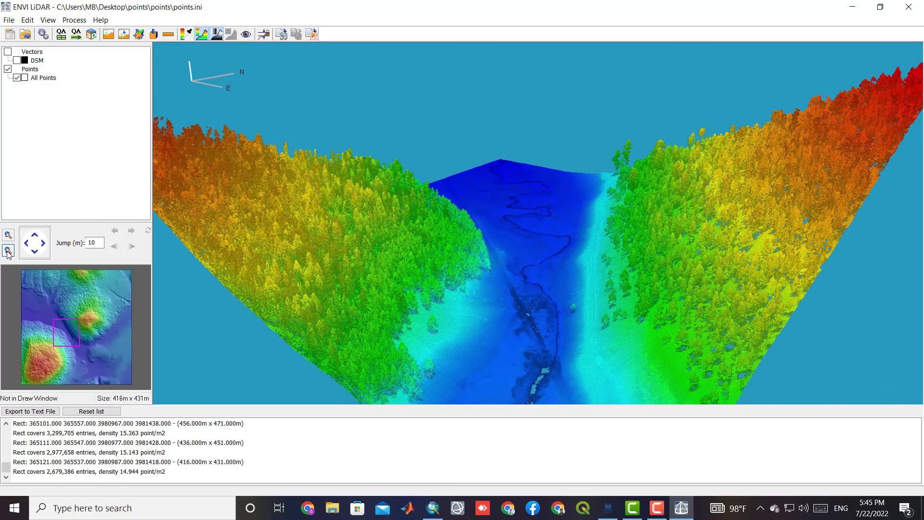
{"action": "left_click", "coordinate": [8, 251]}
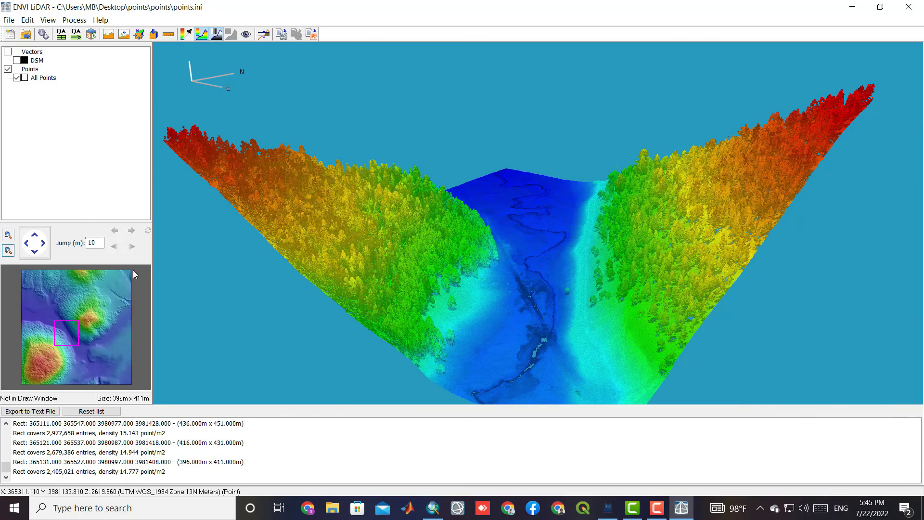
{"action": "left_click", "coordinate": [7, 250]}
{"action": "left_click", "coordinate": [8, 251]}
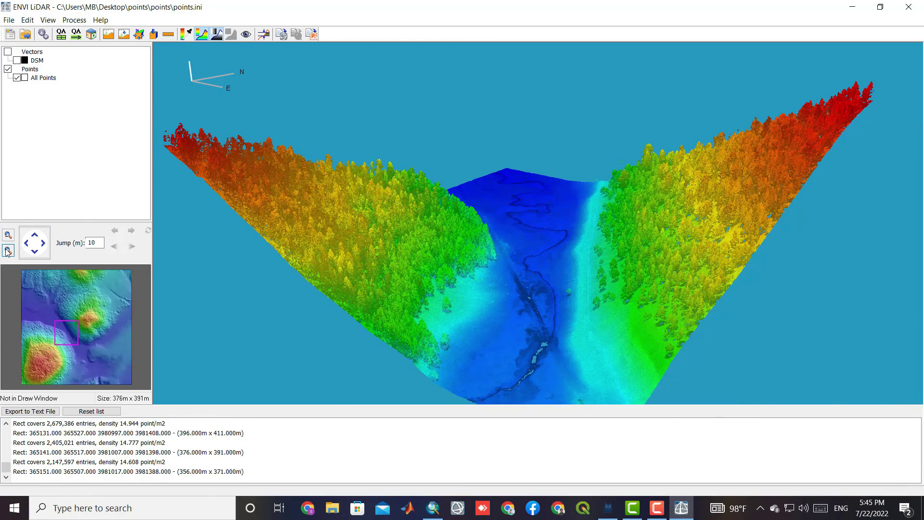
{"action": "left_click", "coordinate": [7, 236]}
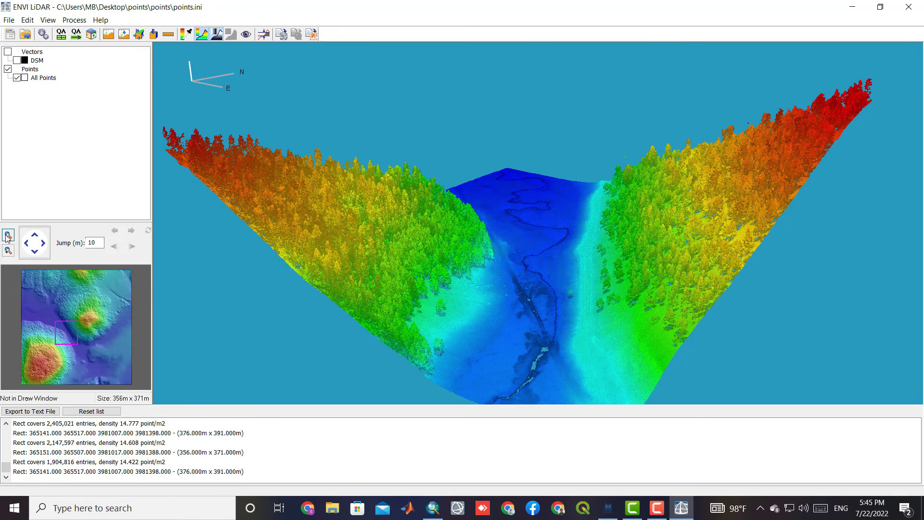
Shift the loaded region four jumps of 10 m to the east.
{"action": "left_click", "coordinate": [44, 244]}
{"action": "left_click", "coordinate": [44, 245]}
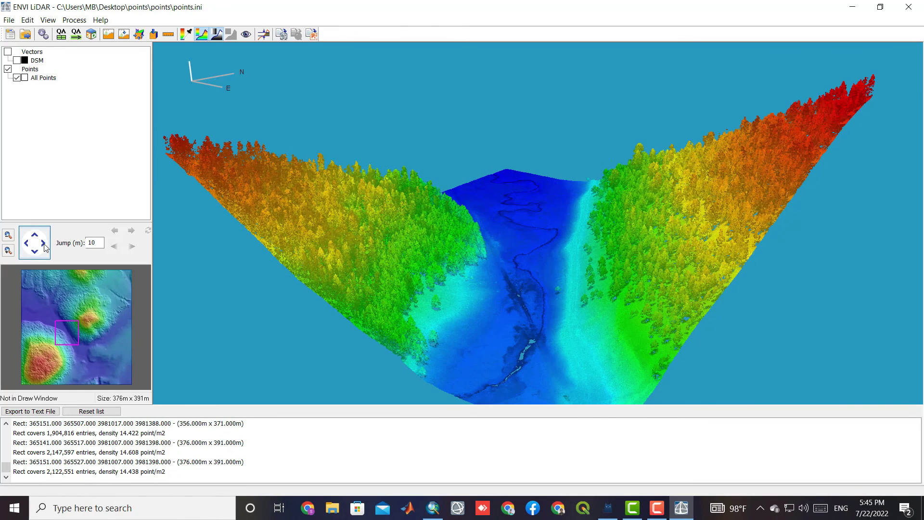
{"action": "left_click", "coordinate": [44, 244]}
{"action": "left_click", "coordinate": [44, 244]}
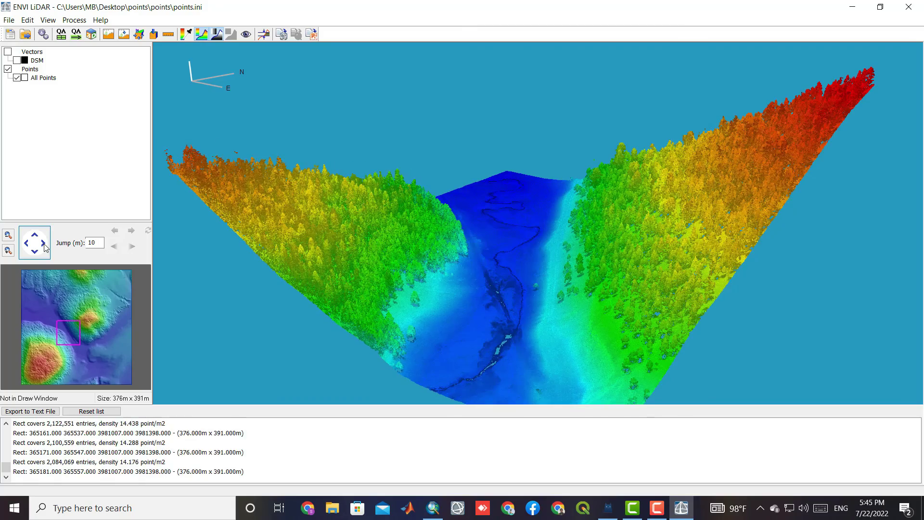
Shift the loaded region 15 jumps of 10 m to the east, onto the slope of the central hill.
{"action": "left_click", "coordinate": [44, 244]}
{"action": "left_click", "coordinate": [44, 245]}
{"action": "left_click", "coordinate": [44, 245]}
{"action": "left_click", "coordinate": [44, 244]}
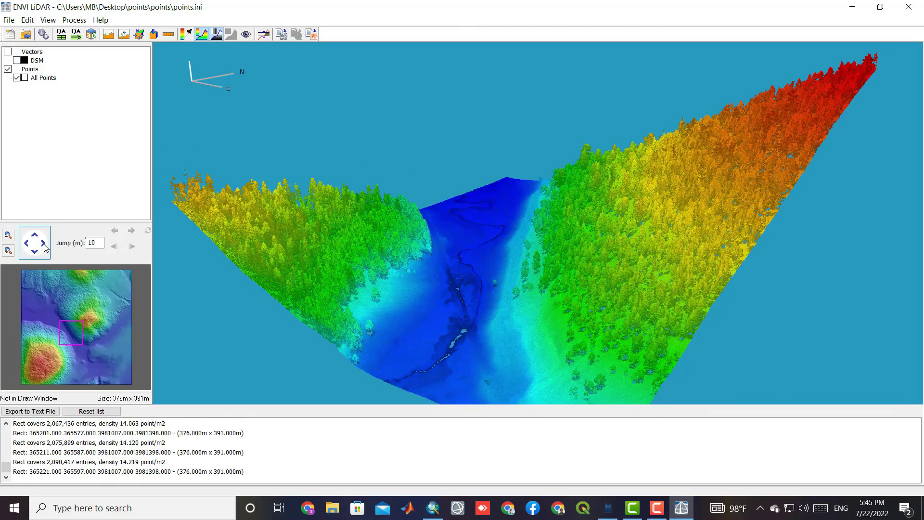
{"action": "left_click", "coordinate": [44, 244]}
{"action": "left_click", "coordinate": [44, 244]}
{"action": "left_click", "coordinate": [44, 244]}
{"action": "left_click", "coordinate": [44, 245]}
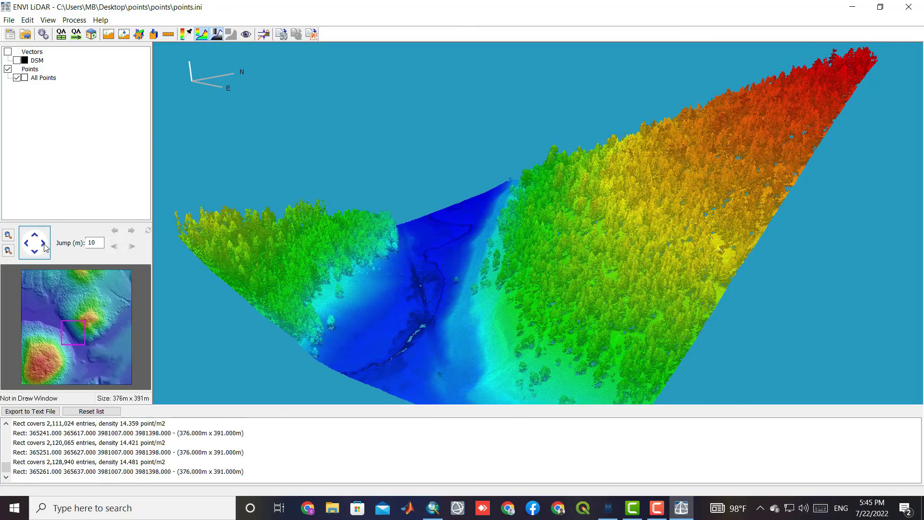
{"action": "left_click", "coordinate": [44, 245]}
{"action": "left_click", "coordinate": [43, 244]}
{"action": "left_click", "coordinate": [44, 244]}
{"action": "left_click", "coordinate": [44, 244]}
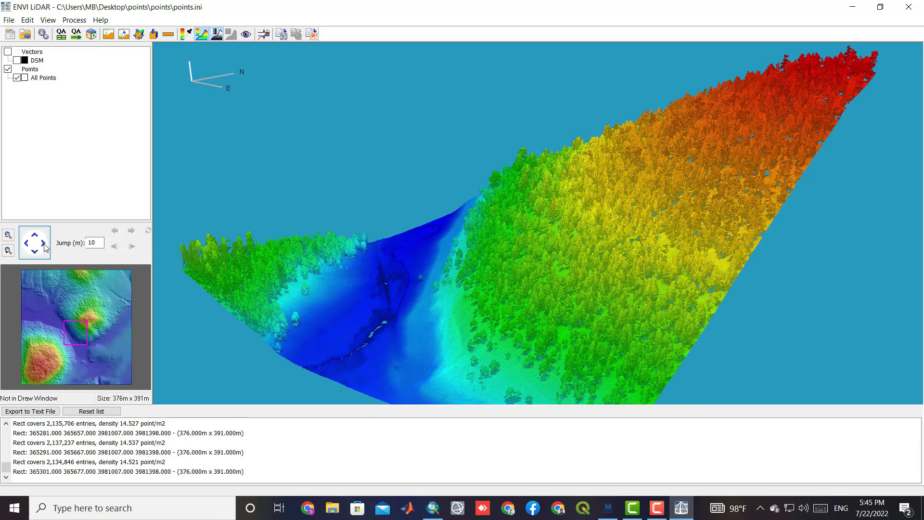
{"action": "left_click", "coordinate": [44, 245]}
{"action": "left_click", "coordinate": [44, 244]}
{"action": "left_click", "coordinate": [43, 244]}
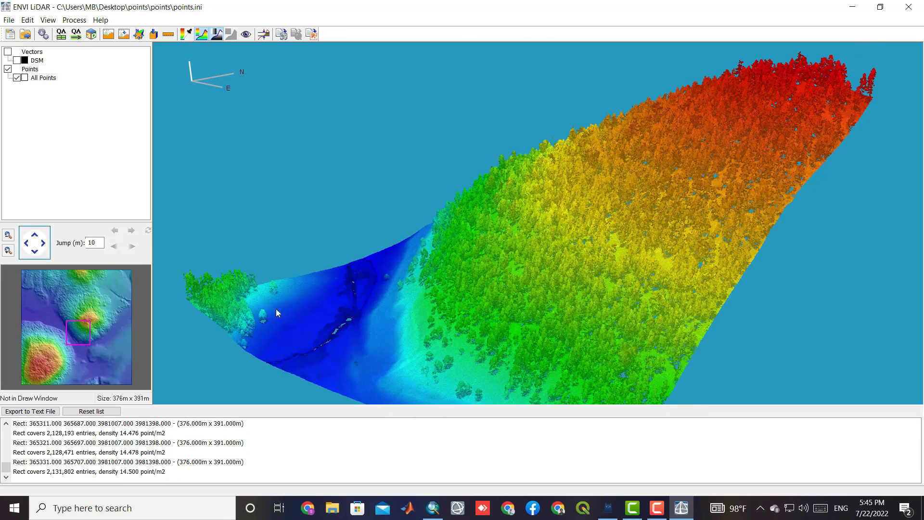
Turn on viewshed analysis to inspect the DSM surface, and turn it off again to return to the point display.
{"action": "left_click_drag", "start_coordinate": [313, 317], "coordinate": [305, 284]}
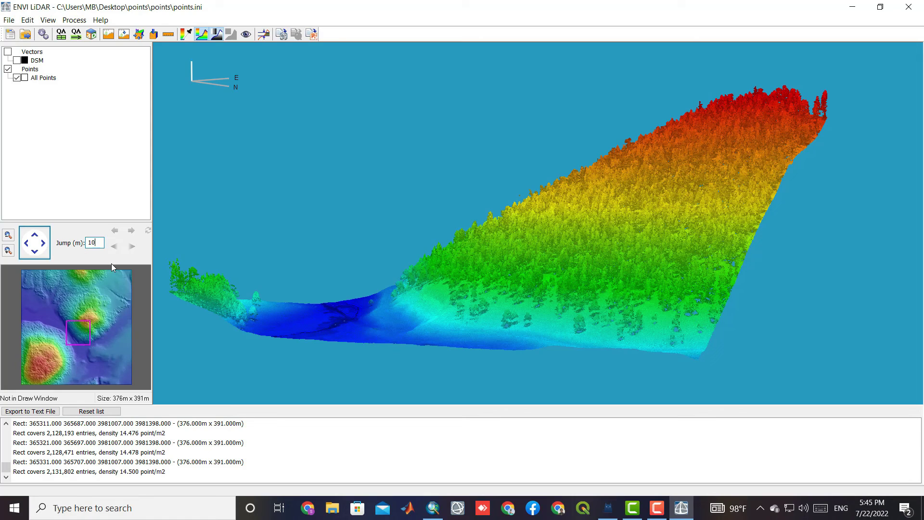
{"action": "left_click", "coordinate": [246, 34]}
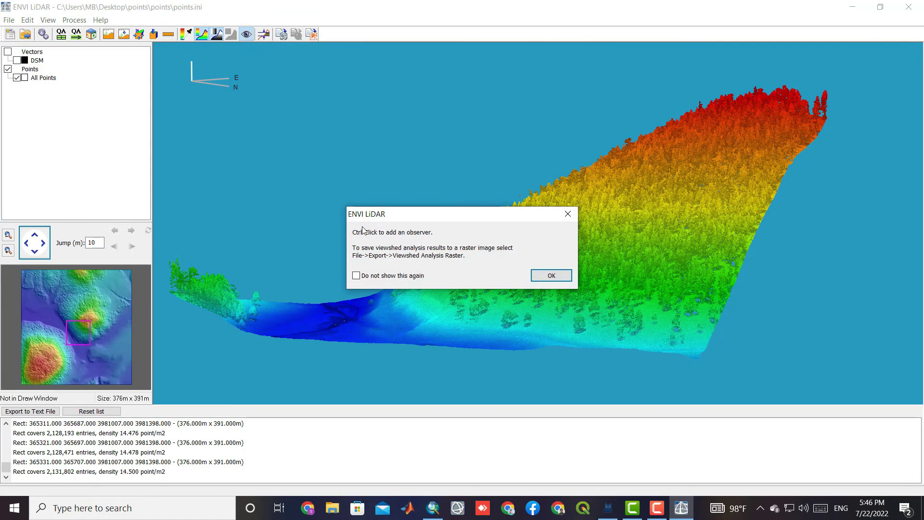
{"action": "left_click", "coordinate": [554, 273]}
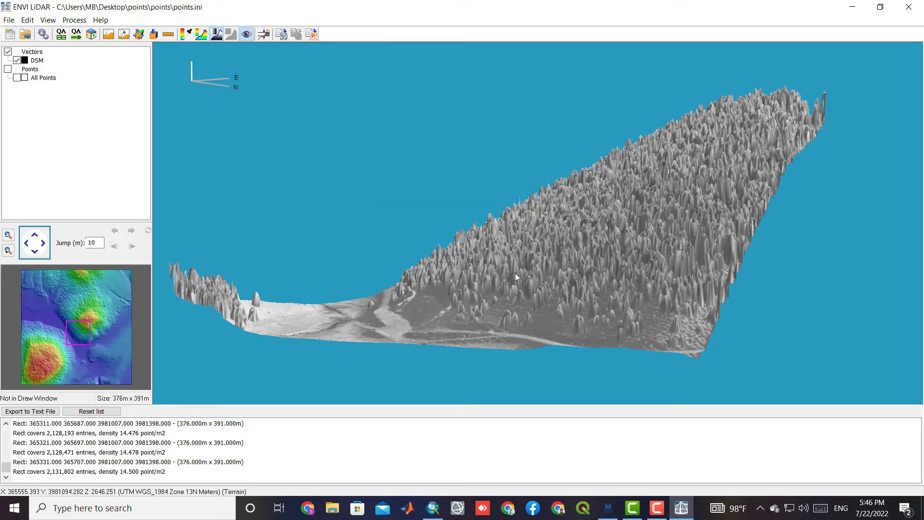
{"action": "left_click_drag", "start_coordinate": [515, 277], "coordinate": [452, 218]}
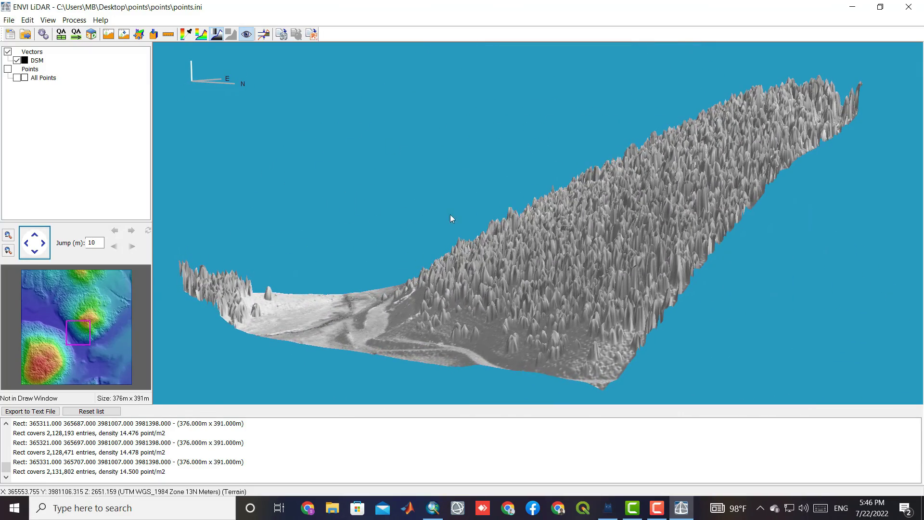
{"action": "left_click", "coordinate": [253, 36]}
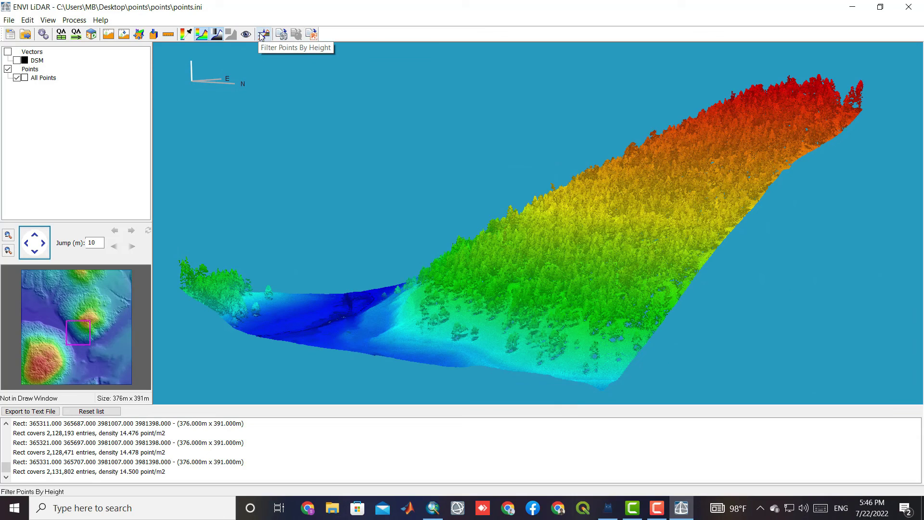
Try filtering the points by height with the maximum kept at 2901.16, and dismiss the filter settings without applying them.
{"action": "left_click", "coordinate": [261, 37]}
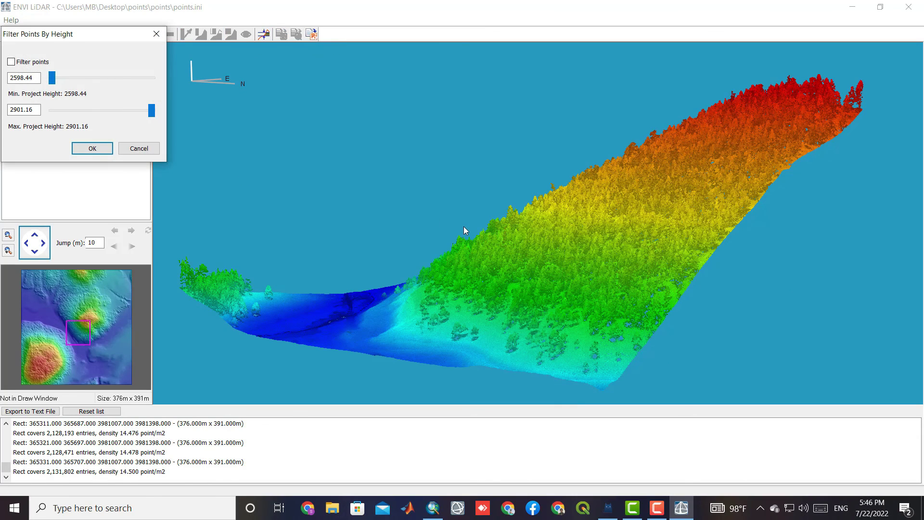
{"action": "scroll", "coordinate": [465, 247], "scroll_direction": "down", "scroll_amount": 5}
{"action": "scroll", "coordinate": [464, 243], "scroll_direction": "down", "scroll_amount": 2}
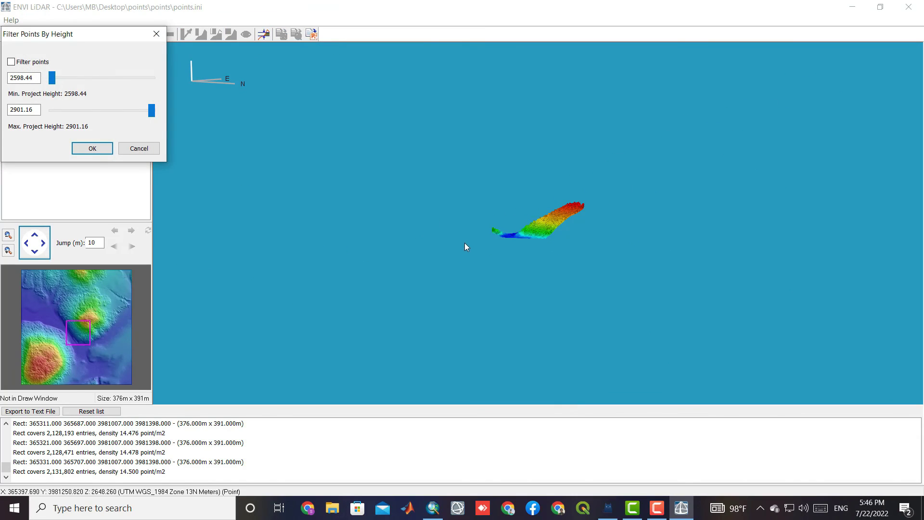
{"action": "mouse_move", "coordinate": [531, 229]}
{"action": "left_mouse_down"}
{"action": "mouse_move", "coordinate": [531, 321]}
{"action": "mouse_move", "coordinate": [524, 152]}
{"action": "mouse_move", "coordinate": [541, 208]}
{"action": "mouse_move", "coordinate": [534, 231]}
{"action": "left_mouse_up"}
{"action": "mouse_move", "coordinate": [154, 113]}
{"action": "left_mouse_down"}
{"action": "mouse_move", "coordinate": [63, 114]}
{"action": "mouse_move", "coordinate": [166, 116]}
{"action": "left_mouse_up"}
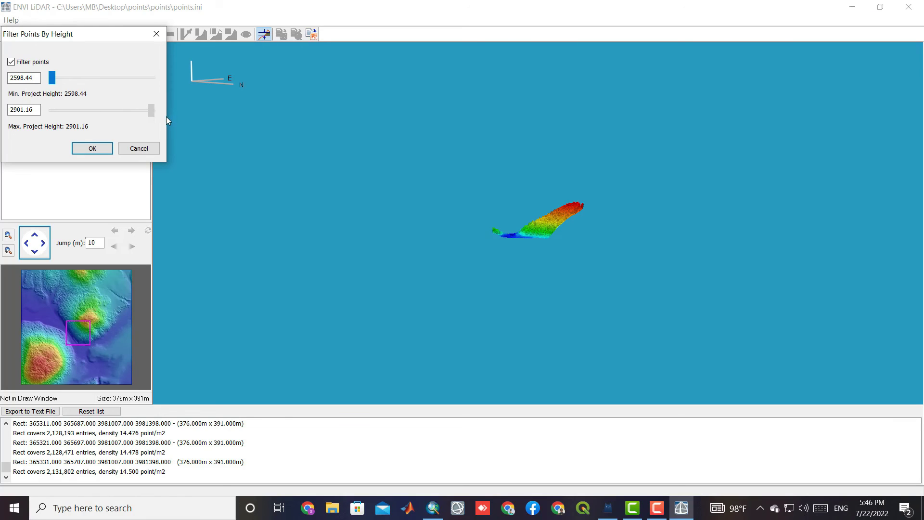
{"action": "left_click", "coordinate": [155, 36]}
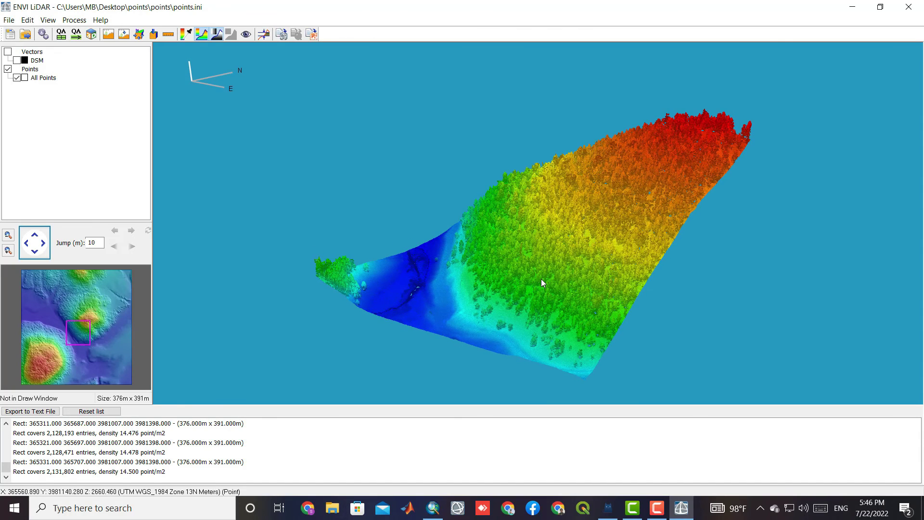
Open the project's data processing properties to show the list of output products.
{"action": "left_click", "coordinate": [27, 20]}
{"action": "mouse_move", "coordinate": [47, 22]}
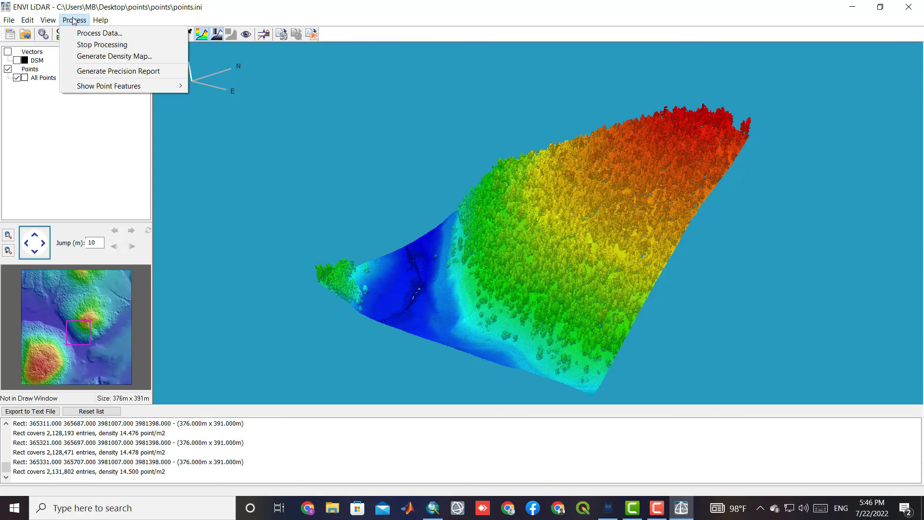
{"action": "left_click", "coordinate": [142, 37]}
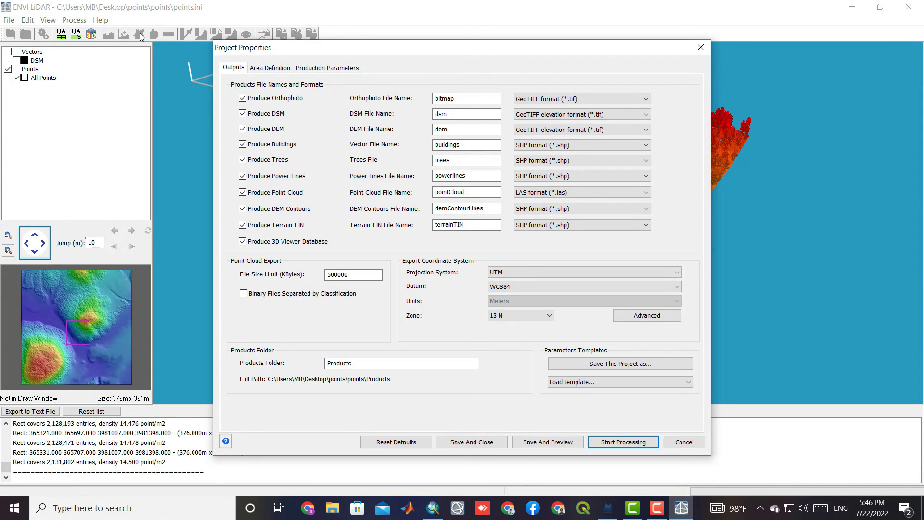
{"action": "left_click_drag", "start_coordinate": [367, 49], "coordinate": [354, 39]}
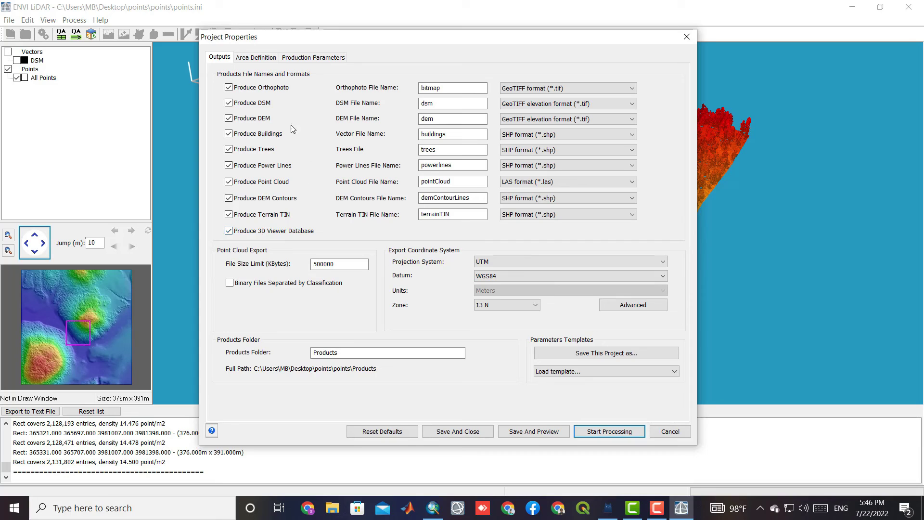
Switch the DSM and DEM products off and back on, keeping GeoTIFF elevation format (*.tif) for both.
{"action": "left_click", "coordinate": [246, 105]}
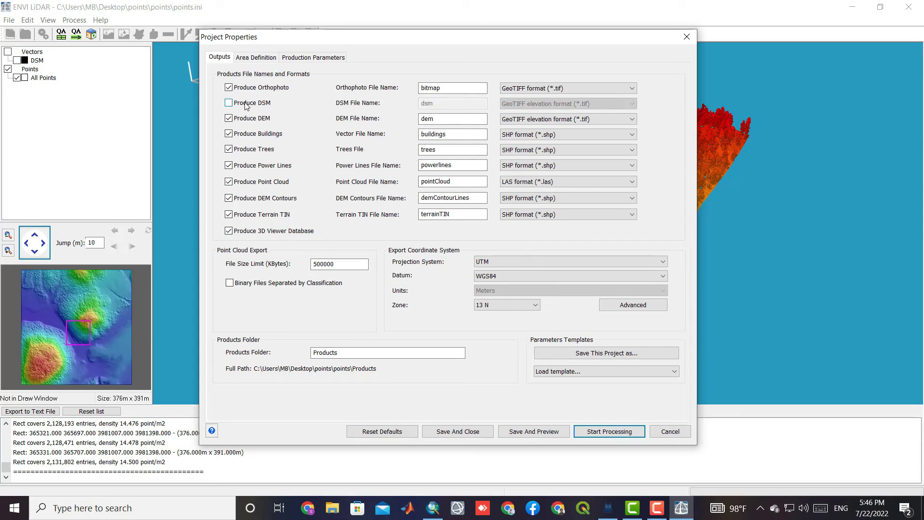
{"action": "left_click", "coordinate": [245, 105]}
{"action": "left_click", "coordinate": [541, 107]}
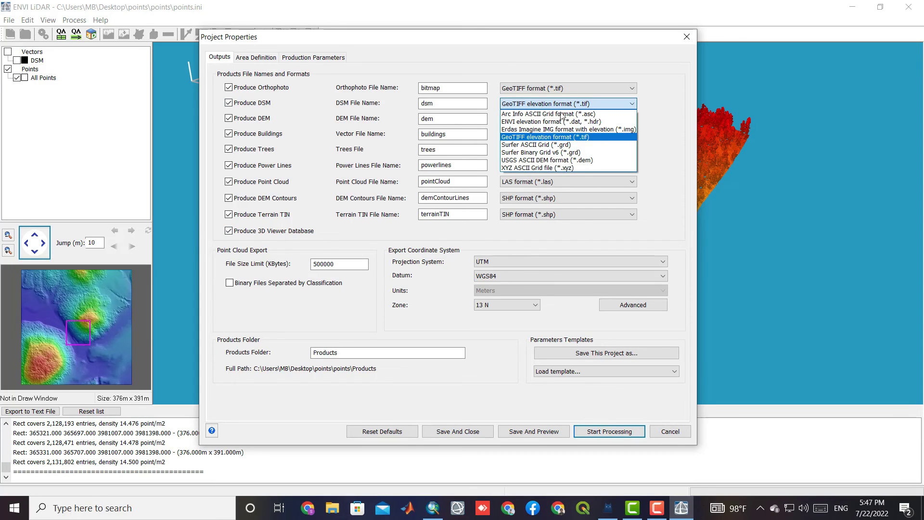
{"action": "left_click", "coordinate": [618, 137]}
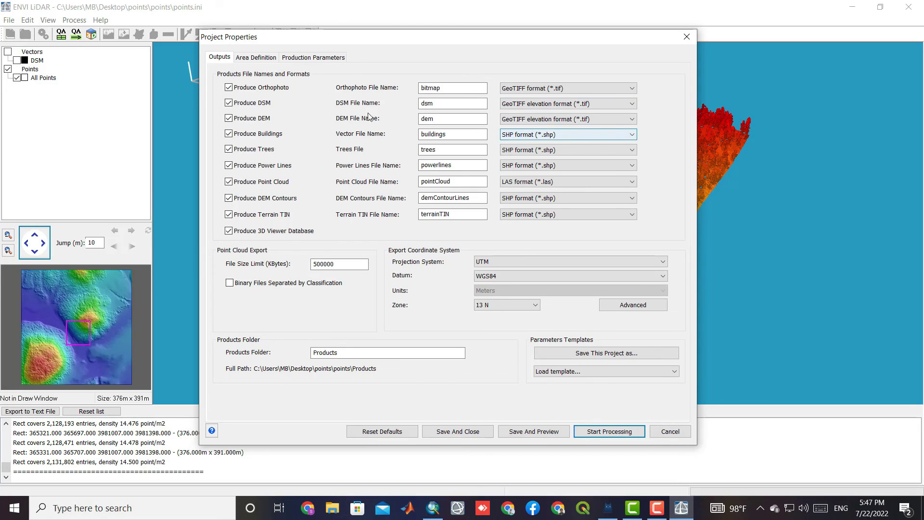
{"action": "left_click", "coordinate": [268, 123]}
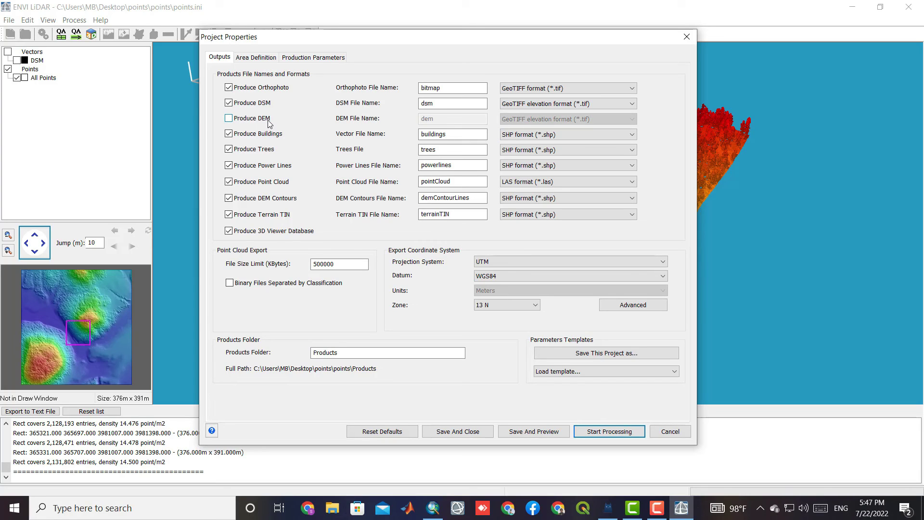
{"action": "left_click", "coordinate": [268, 123]}
{"action": "left_click", "coordinate": [533, 123]}
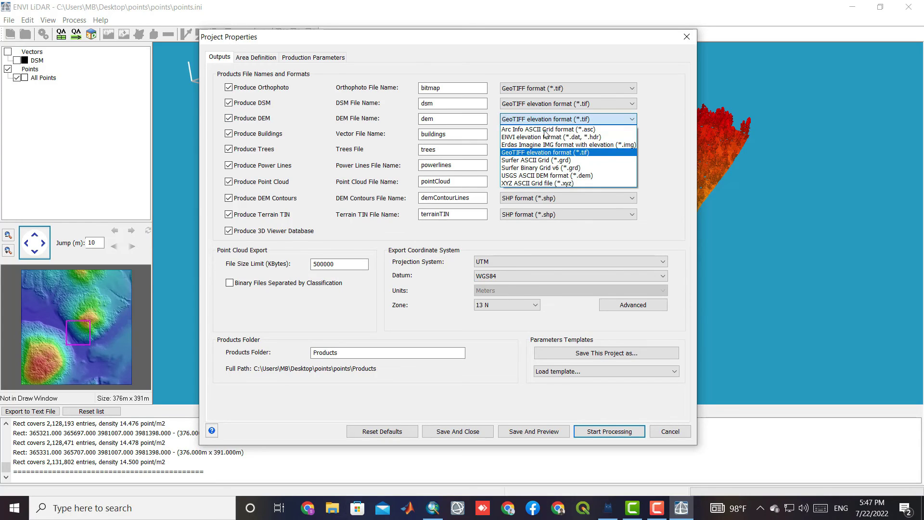
{"action": "left_click", "coordinate": [287, 139]}
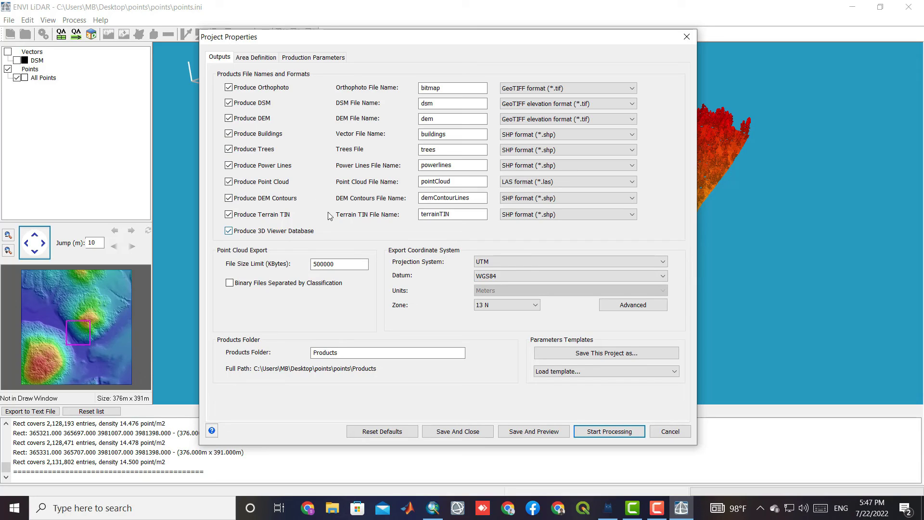
Select UTM as the export projection system and keep WGS84 as the datum.
{"action": "left_click", "coordinate": [515, 263]}
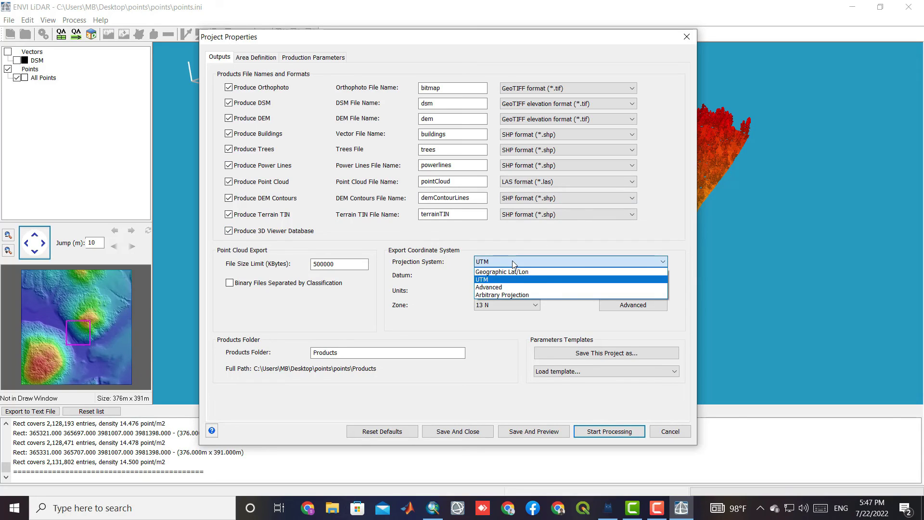
{"action": "left_click", "coordinate": [501, 279]}
{"action": "left_click", "coordinate": [503, 276]}
{"action": "left_click", "coordinate": [509, 278]}
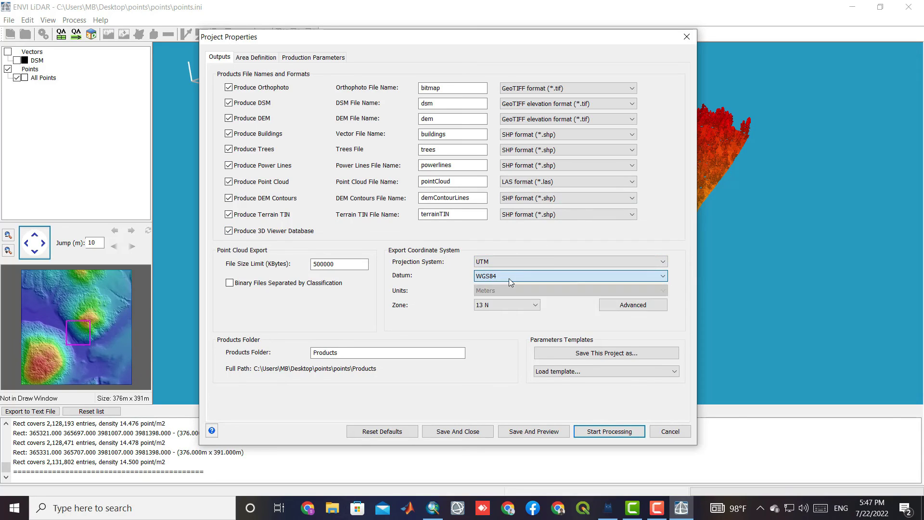
Define the processing area as a rectangle of about 422 m x 406 m over the southwestern slope of the central hill.
{"action": "left_click", "coordinate": [251, 57]}
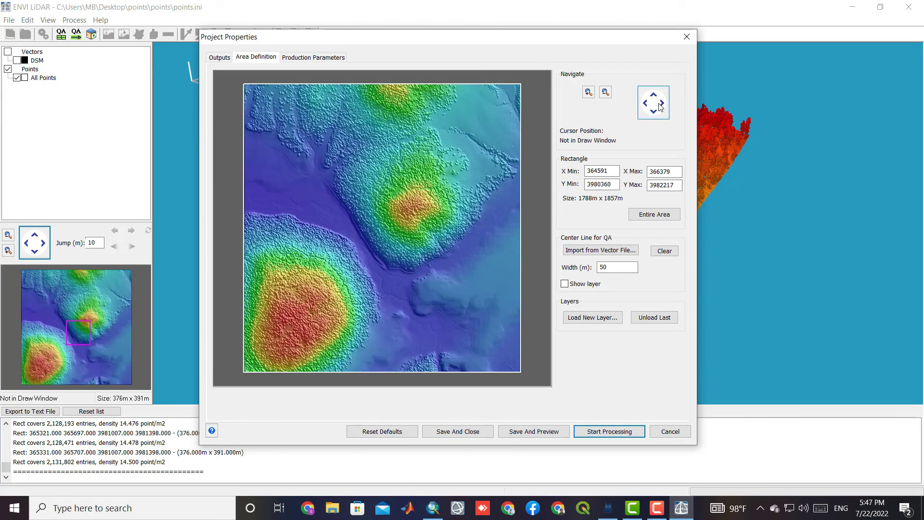
{"action": "left_click", "coordinate": [663, 216]}
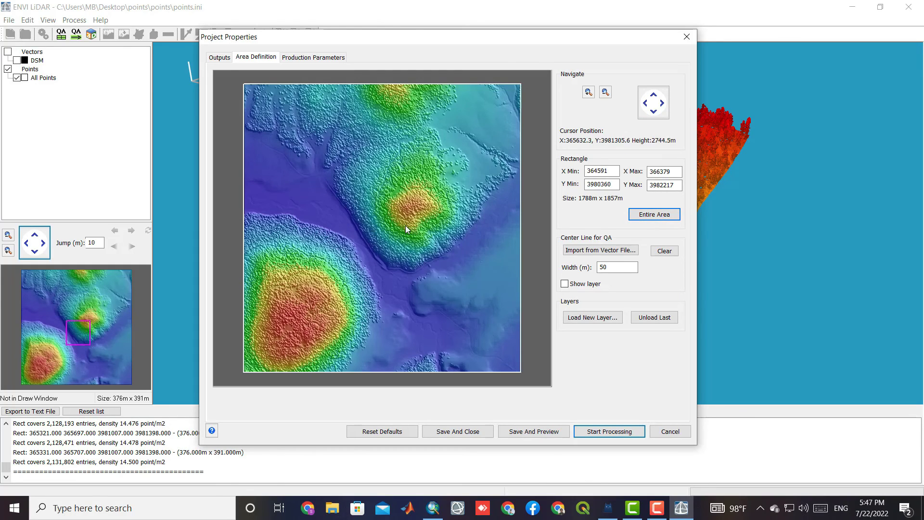
{"action": "left_click_drag", "start_coordinate": [397, 211], "coordinate": [331, 275]}
{"action": "left_click_drag", "start_coordinate": [365, 249], "coordinate": [428, 188]}
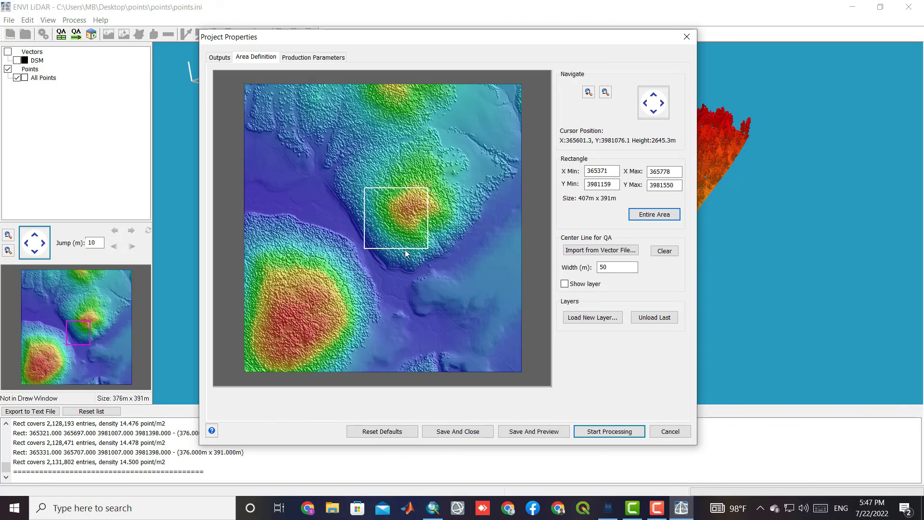
{"action": "left_click_drag", "start_coordinate": [412, 198], "coordinate": [346, 261]}
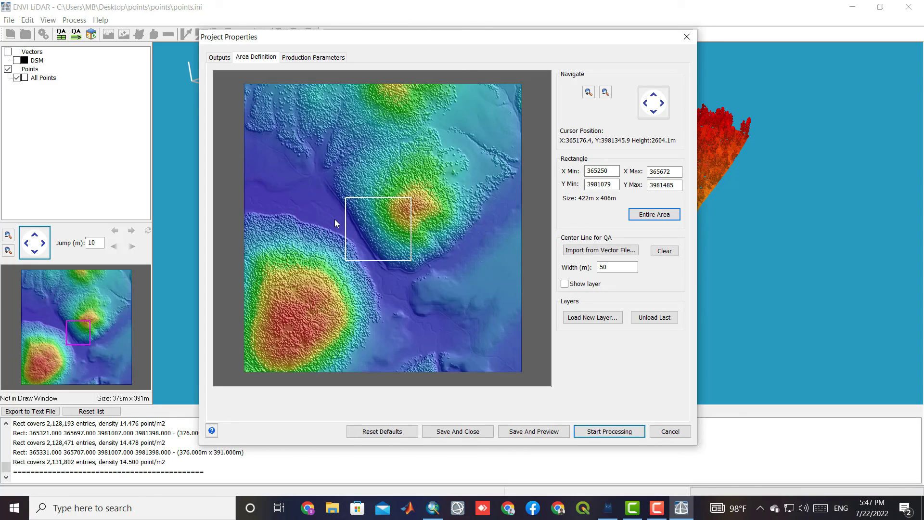
In the production parameters, keep the orthophoto resolution at 1 m/pixel and set the DEM grid resolution to 1m after trying 50cm.
{"action": "left_click", "coordinate": [299, 60]}
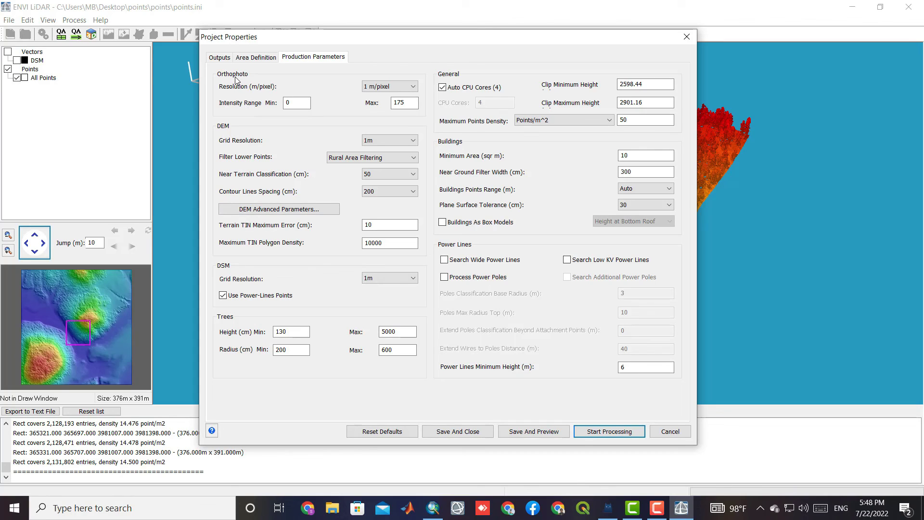
{"action": "left_click", "coordinate": [390, 87]}
{"action": "left_click", "coordinate": [345, 117]}
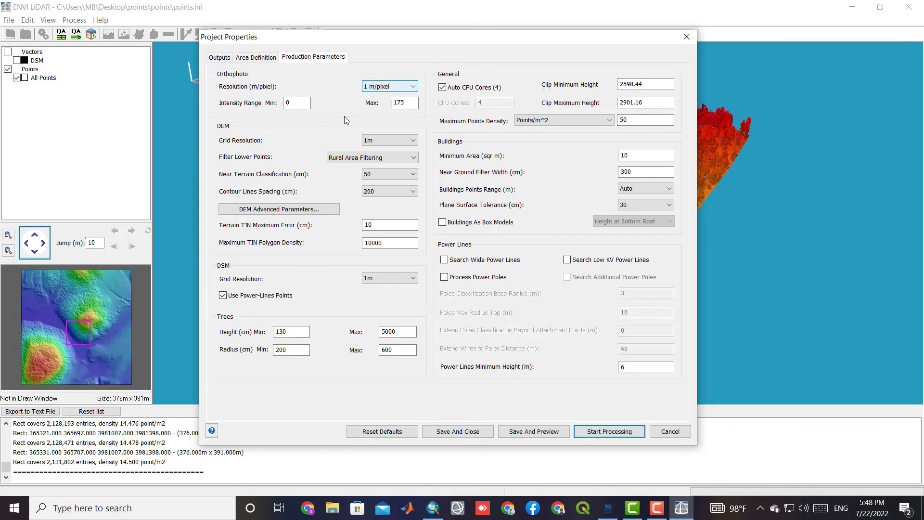
{"action": "left_click", "coordinate": [382, 142]}
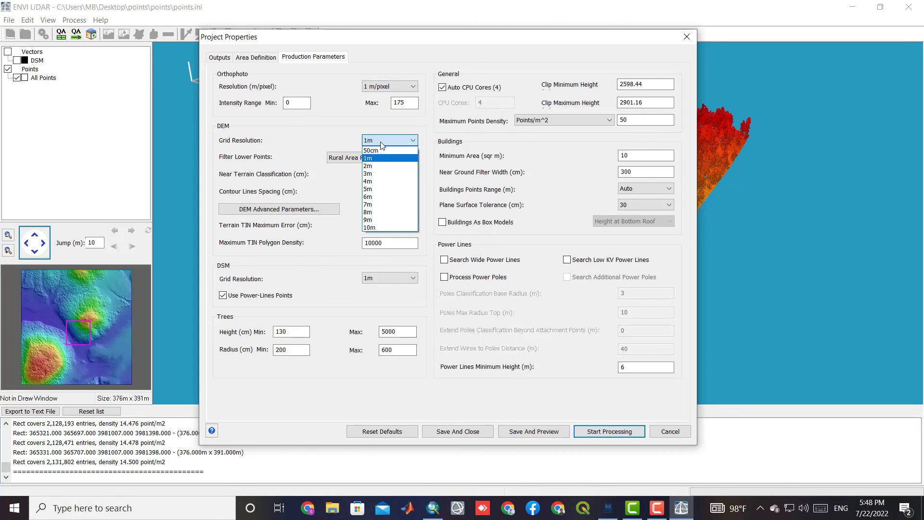
{"action": "left_click", "coordinate": [391, 150]}
{"action": "left_click", "coordinate": [392, 142]}
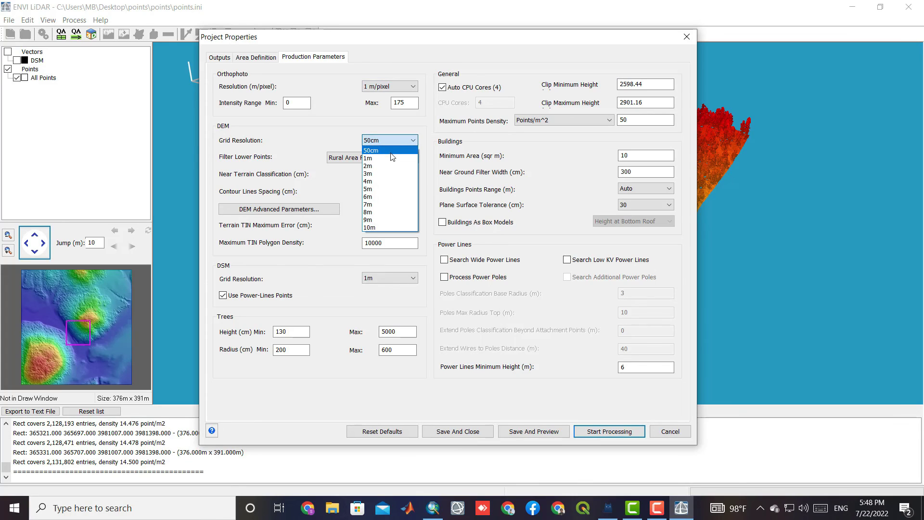
{"action": "left_click", "coordinate": [391, 158]}
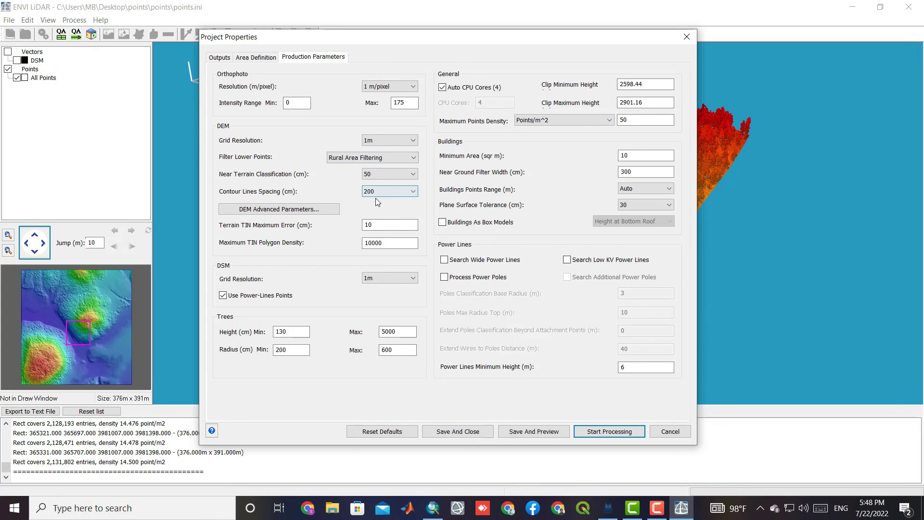
Select 1m as the DSM grid resolution.
{"action": "left_click", "coordinate": [368, 280]}
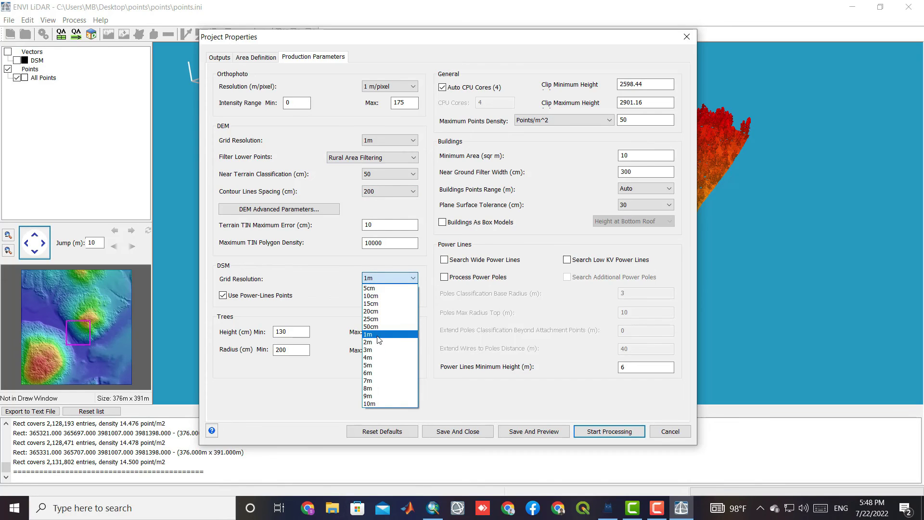
{"action": "left_click", "coordinate": [397, 335]}
{"action": "left_click", "coordinate": [397, 335]}
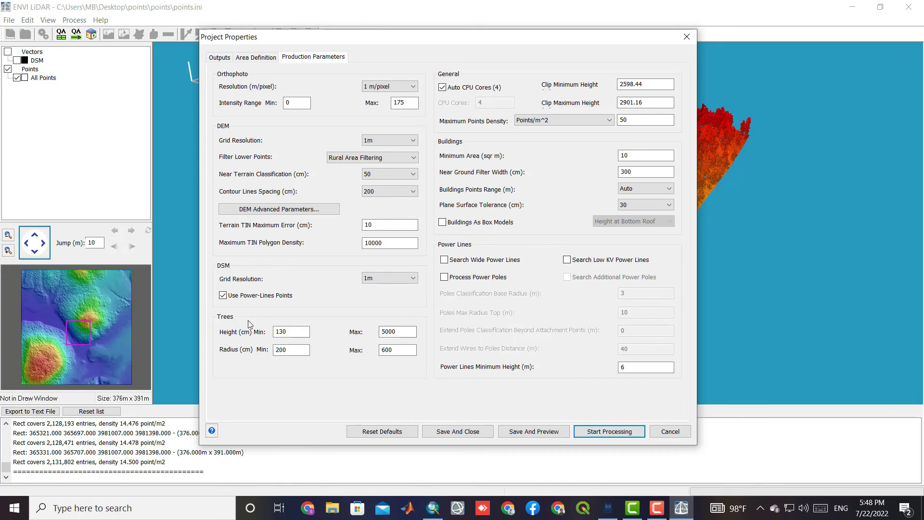
Review the minimum tree height and radius settings, and set the minimum building area to 110 sqr m.
{"action": "left_click", "coordinate": [291, 331]}
{"action": "double_click", "coordinate": [283, 350]}
{"action": "double_click", "coordinate": [625, 155]}
{"action": "type", "text": "110"}
Name the output products folder Products2, start processing the project and acknowledge its completion.
{"action": "left_click", "coordinate": [268, 60]}
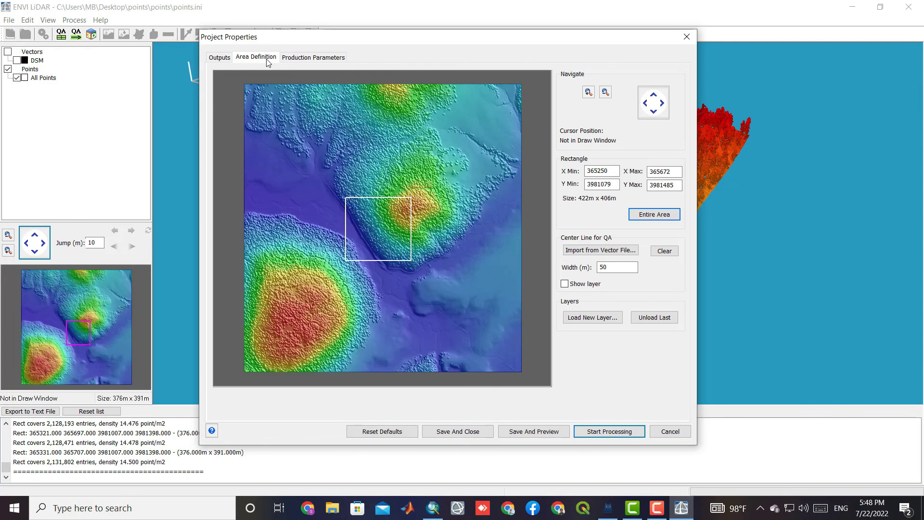
{"action": "left_click", "coordinate": [229, 58]}
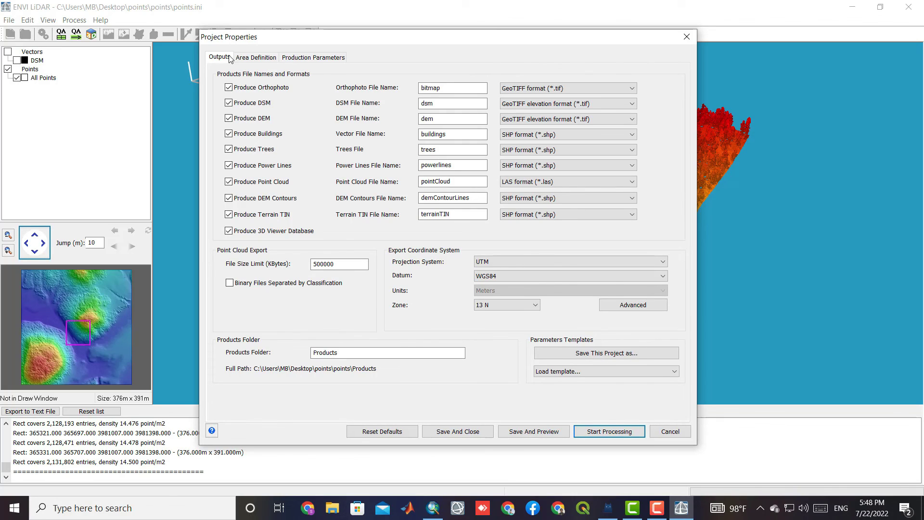
{"action": "left_click", "coordinate": [364, 351]}
{"action": "type", "text": "2"}
{"action": "double_click", "coordinate": [350, 354]}
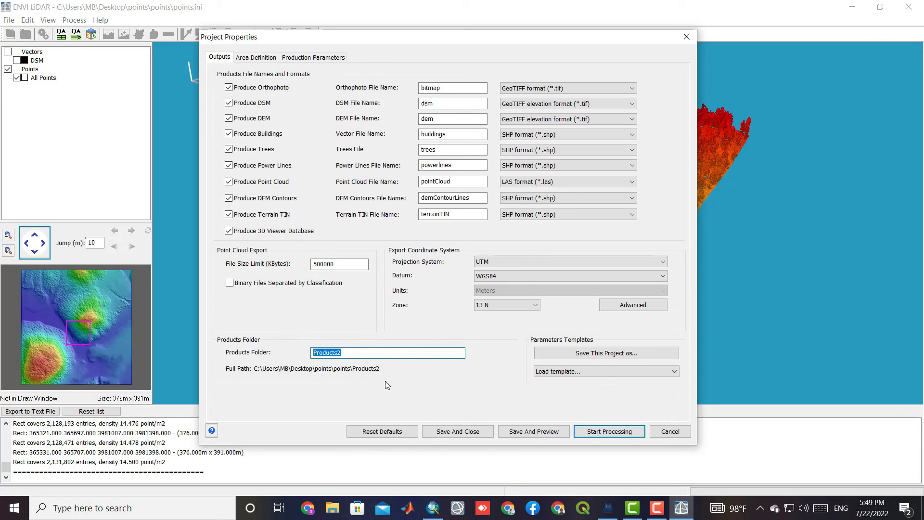
{"action": "left_click", "coordinate": [608, 431]}
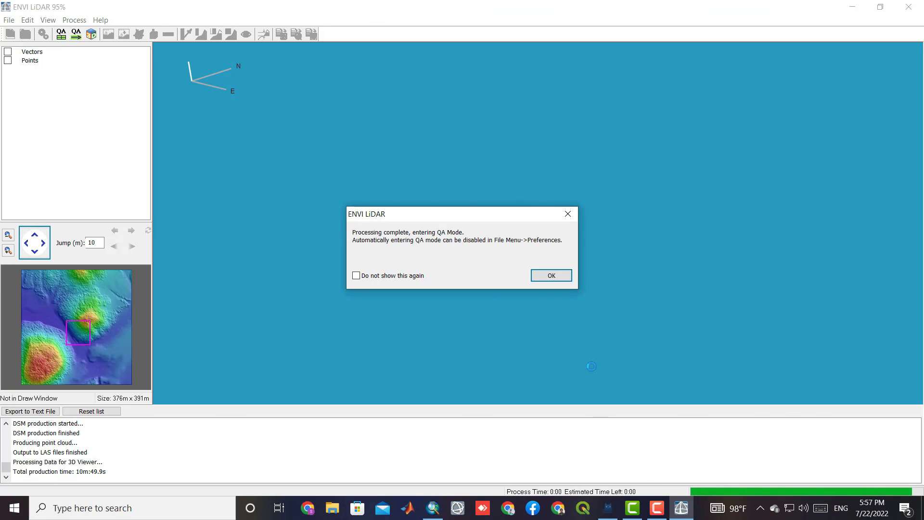
{"action": "left_click", "coordinate": [553, 275]}
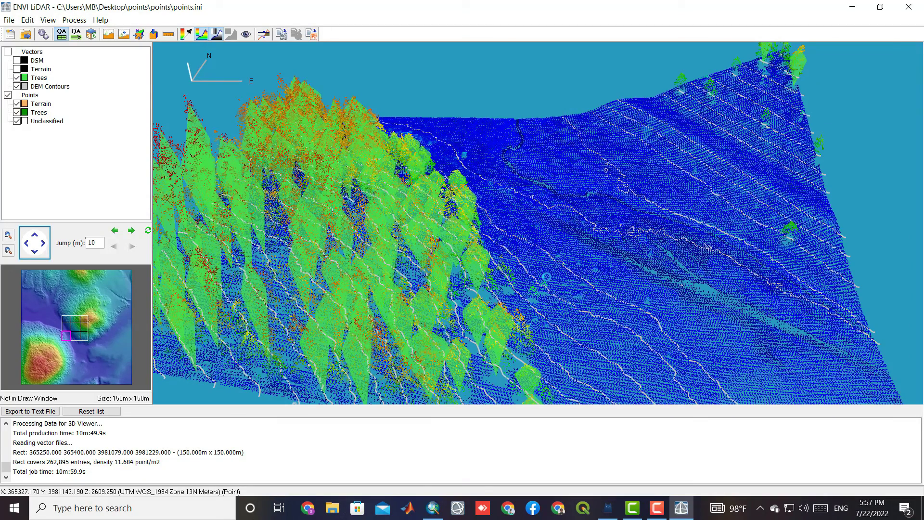
Hide the Trees and DEM Contours vectors and the Terrain, Trees and Unclassified point layers.
{"action": "scroll", "coordinate": [523, 251], "scroll_direction": "down", "scroll_amount": 2}
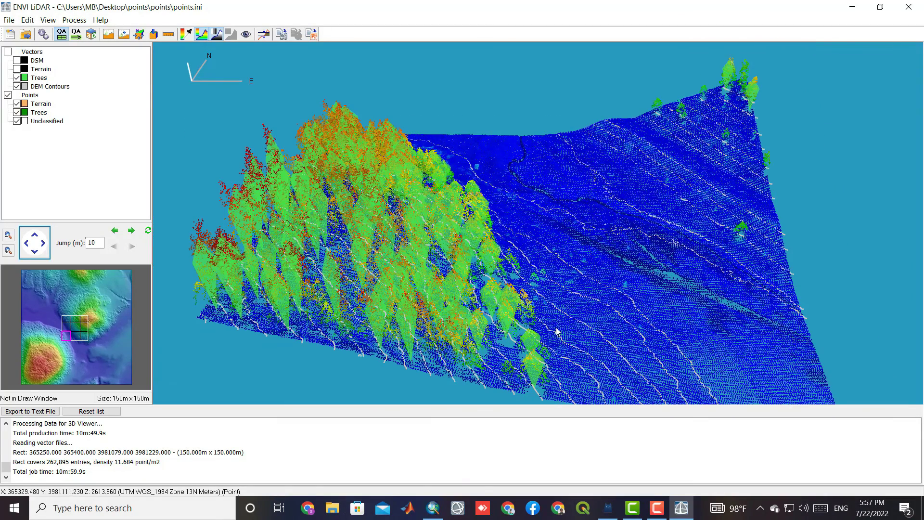
{"action": "left_click_drag", "start_coordinate": [557, 332], "coordinate": [351, 274]}
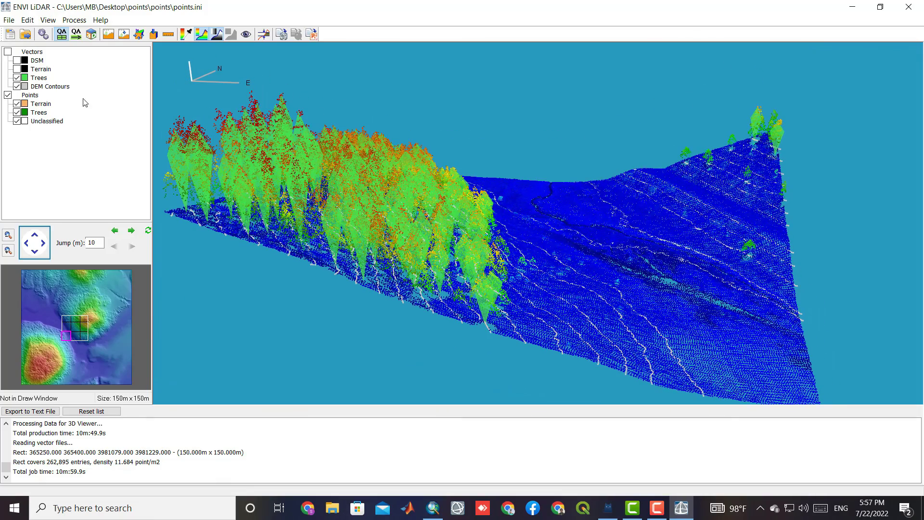
{"action": "left_click", "coordinate": [16, 78]}
{"action": "left_click", "coordinate": [17, 87]}
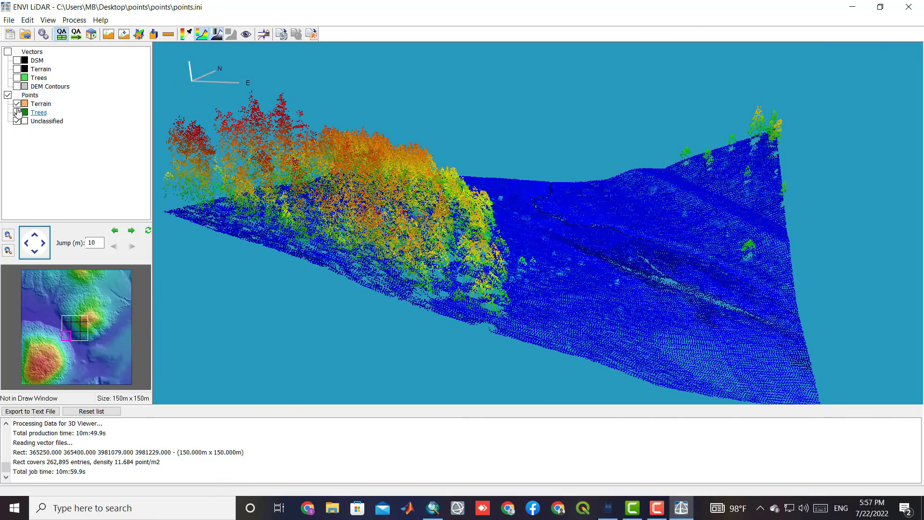
{"action": "left_click", "coordinate": [17, 103]}
{"action": "left_click", "coordinate": [17, 112]}
{"action": "left_click", "coordinate": [17, 121]}
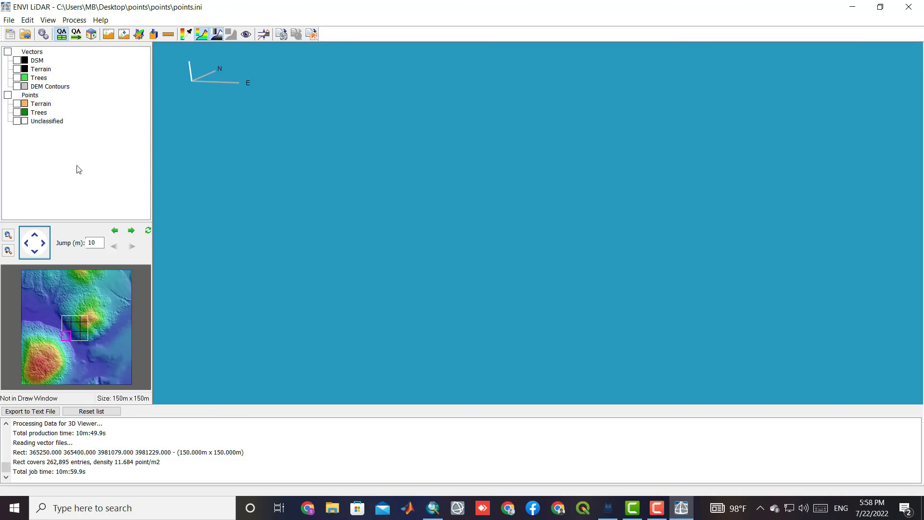
Inspect the DSM and Terrain vector surfaces from several angles, displaying each one alone.
{"action": "left_click", "coordinate": [16, 60]}
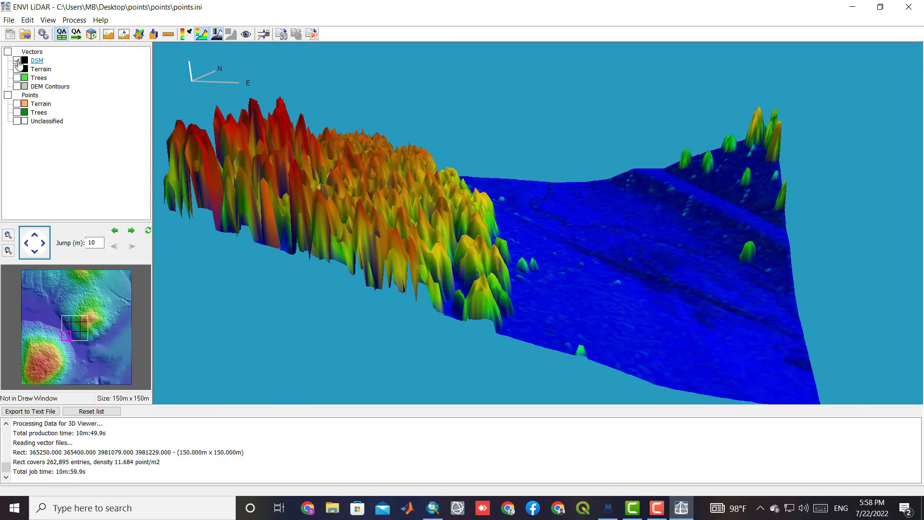
{"action": "left_click_drag", "start_coordinate": [666, 302], "coordinate": [526, 284]}
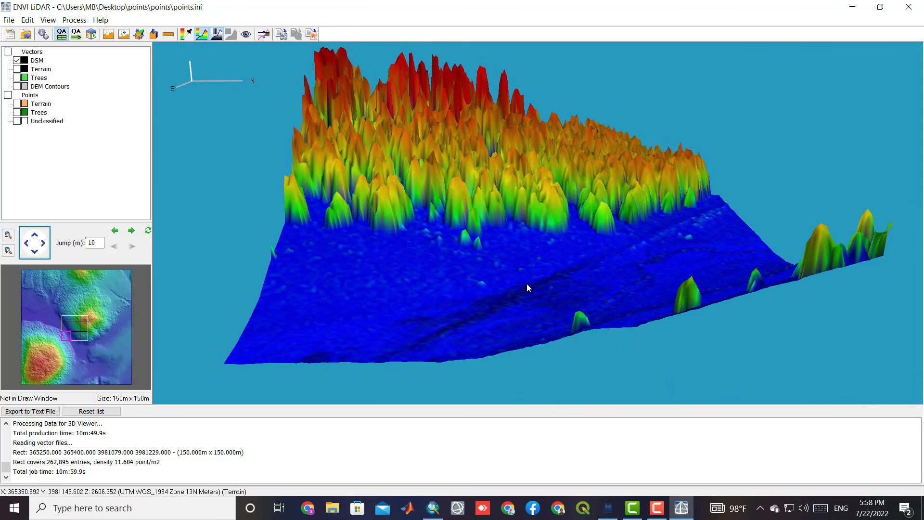
{"action": "left_click", "coordinate": [17, 60]}
{"action": "left_click", "coordinate": [17, 69]}
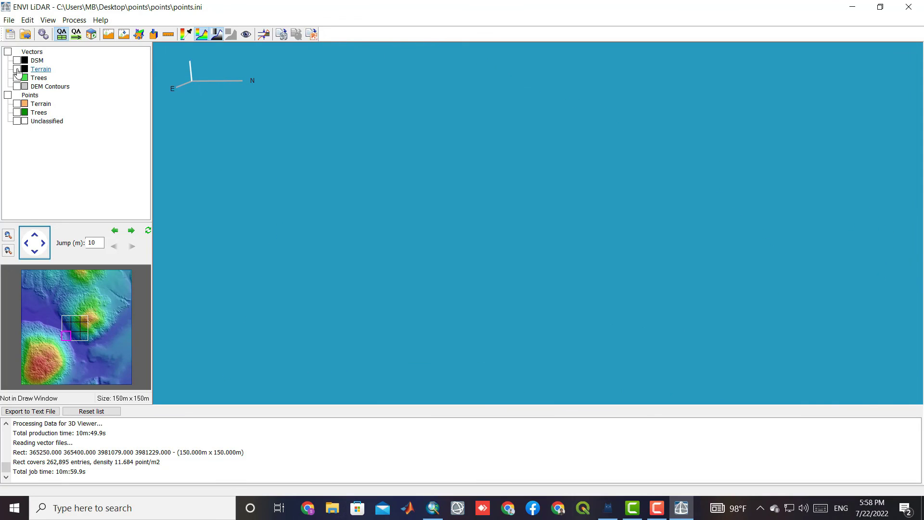
{"action": "mouse_move", "coordinate": [377, 287]}
{"action": "left_mouse_down"}
{"action": "mouse_move", "coordinate": [414, 313]}
{"action": "mouse_move", "coordinate": [396, 264]}
{"action": "mouse_move", "coordinate": [433, 263]}
{"action": "mouse_move", "coordinate": [481, 286]}
{"action": "mouse_move", "coordinate": [475, 308]}
{"action": "mouse_move", "coordinate": [431, 319]}
{"action": "mouse_move", "coordinate": [356, 281]}
{"action": "mouse_move", "coordinate": [370, 273]}
{"action": "left_mouse_up"}
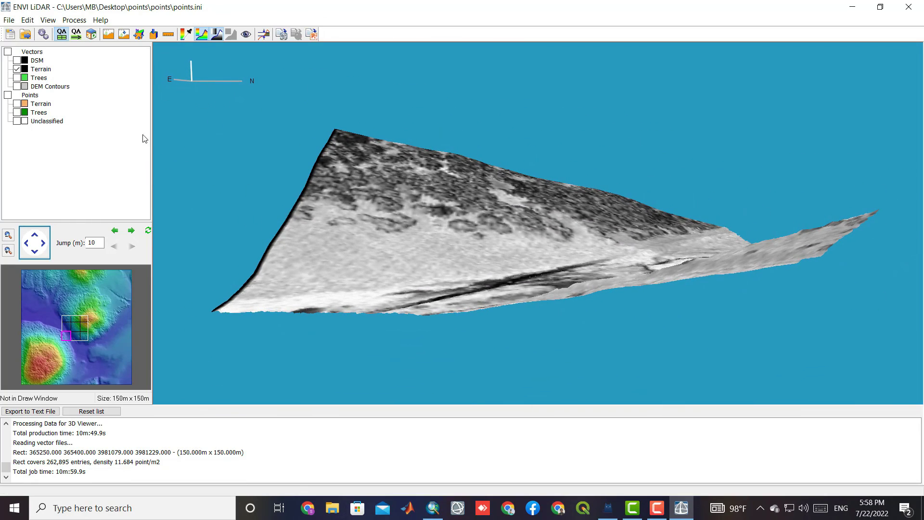
{"action": "left_click", "coordinate": [17, 69]}
Display only the Trees vector layer, examine the tree models from several angles and hide them again.
{"action": "left_click", "coordinate": [17, 78]}
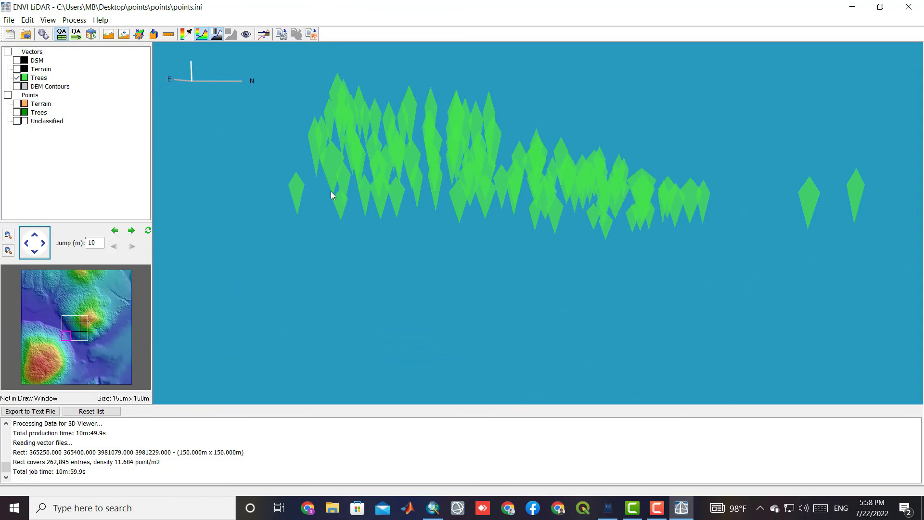
{"action": "left_click_drag", "start_coordinate": [331, 192], "coordinate": [475, 244]}
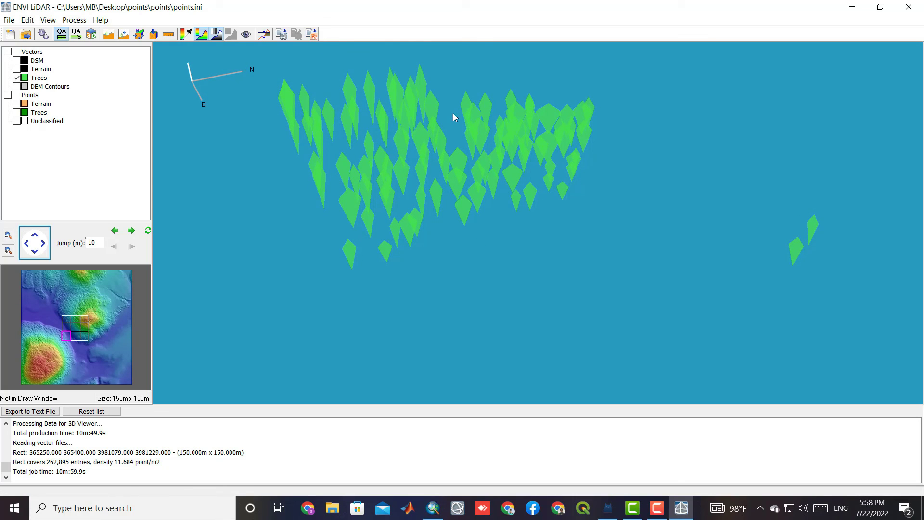
{"action": "left_click", "coordinate": [50, 78]}
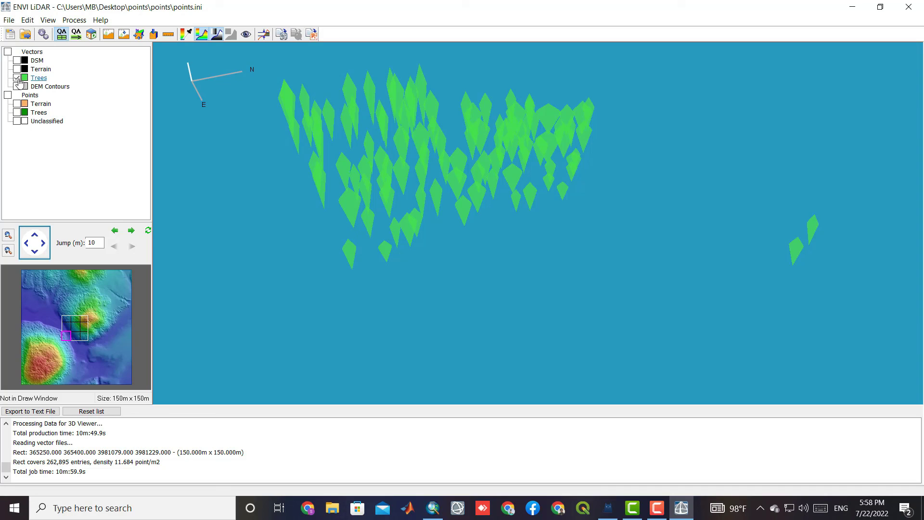
Launch the ENVI LiDAR 3D Viewer, examine the forested hill from above and from the side, and close the viewer.
{"action": "left_click", "coordinate": [92, 34]}
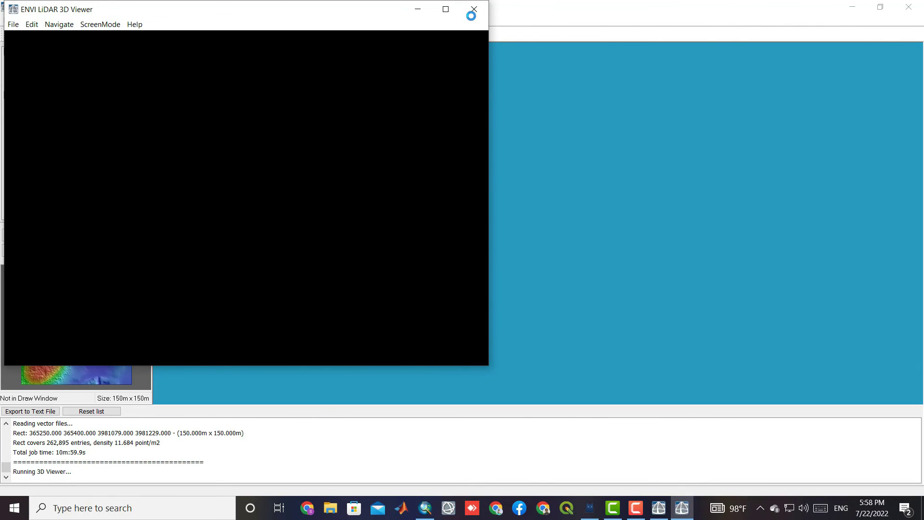
{"action": "scroll", "coordinate": [363, 124], "scroll_direction": "down", "scroll_amount": 5}
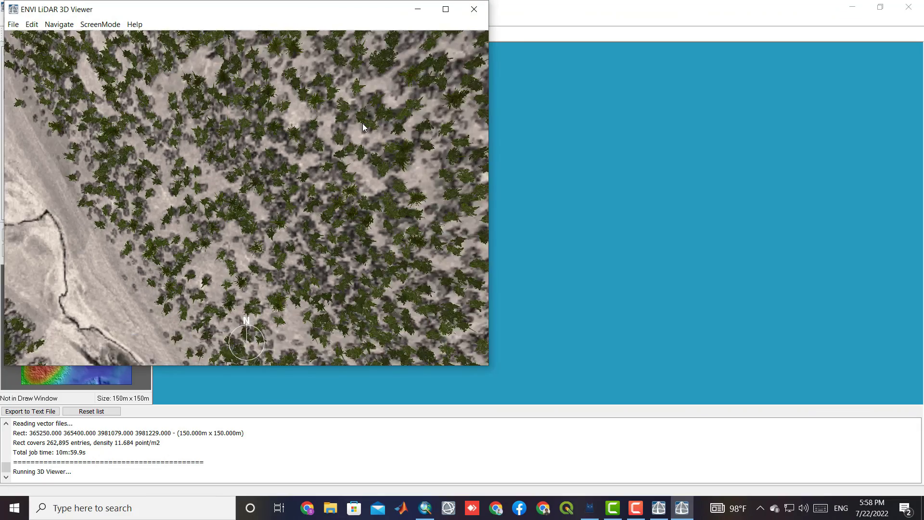
{"action": "left_click_drag", "start_coordinate": [336, 216], "coordinate": [413, 95]}
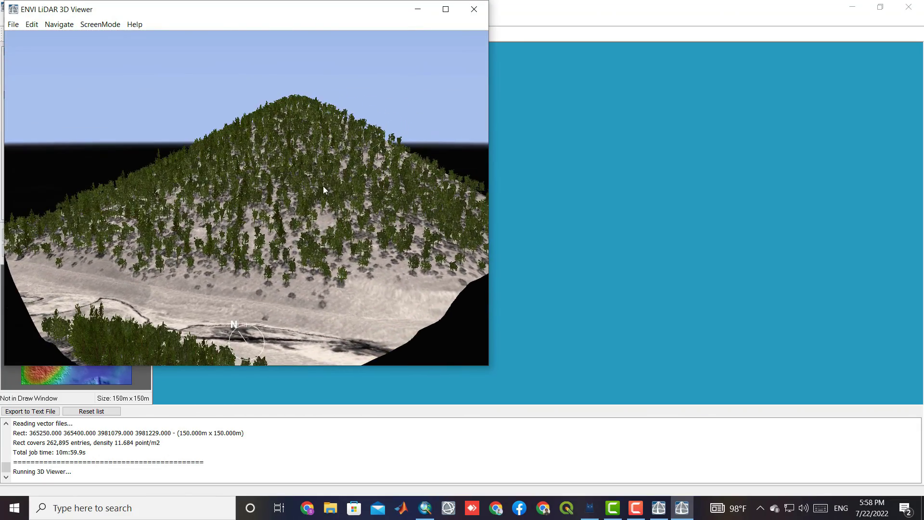
{"action": "scroll", "coordinate": [323, 186], "scroll_direction": "down", "scroll_amount": 2}
{"action": "left_click_drag", "start_coordinate": [309, 14], "coordinate": [534, 61]}
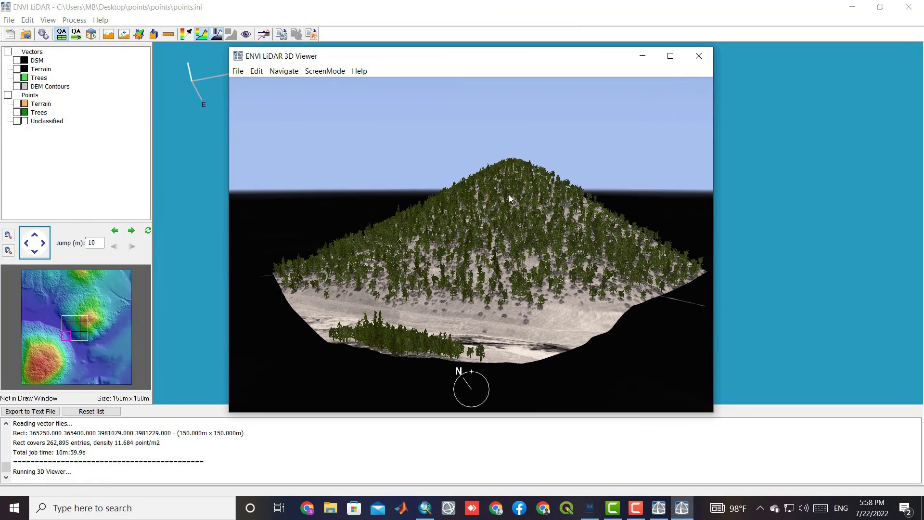
{"action": "left_click_drag", "start_coordinate": [513, 339], "coordinate": [650, 279]}
{"action": "mouse_move", "coordinate": [427, 292]}
{"action": "left_mouse_down"}
{"action": "mouse_move", "coordinate": [588, 302]}
{"action": "mouse_move", "coordinate": [396, 291]}
{"action": "mouse_move", "coordinate": [449, 281]}
{"action": "mouse_move", "coordinate": [419, 273]}
{"action": "mouse_move", "coordinate": [429, 262]}
{"action": "mouse_move", "coordinate": [390, 284]}
{"action": "mouse_move", "coordinate": [369, 276]}
{"action": "mouse_move", "coordinate": [432, 297]}
{"action": "mouse_move", "coordinate": [426, 293]}
{"action": "mouse_move", "coordinate": [467, 296]}
{"action": "mouse_move", "coordinate": [388, 285]}
{"action": "left_mouse_up"}
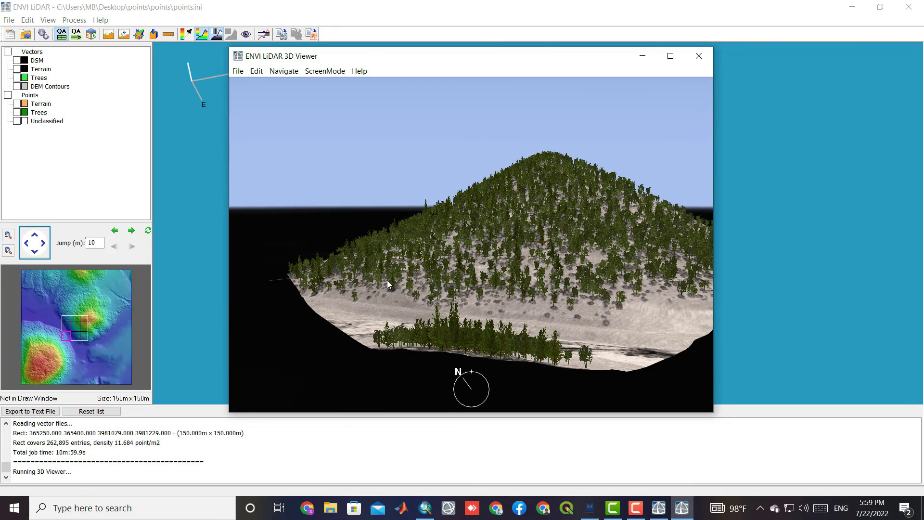
{"action": "left_click", "coordinate": [699, 56]}
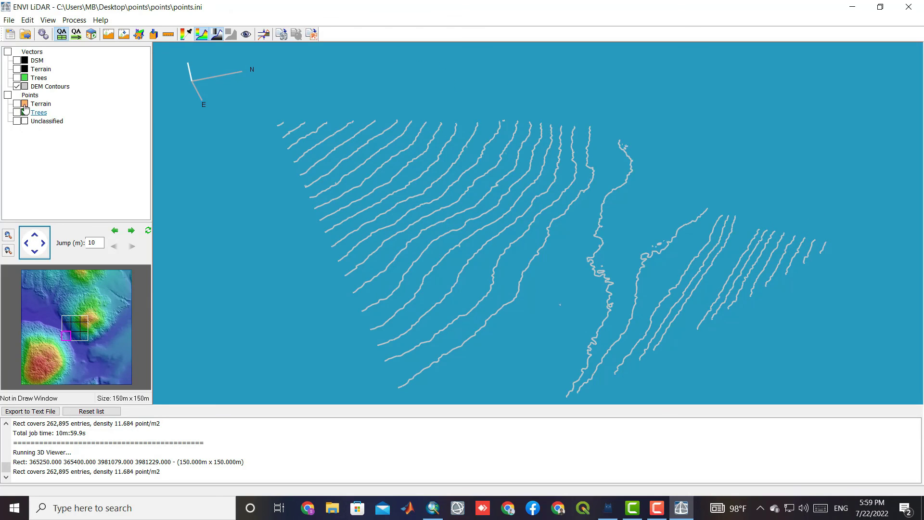
Inspect the DEM Contours vectors and the Terrain points from several angles, displaying each layer alone.
{"action": "left_click_drag", "start_coordinate": [481, 272], "coordinate": [513, 268]}
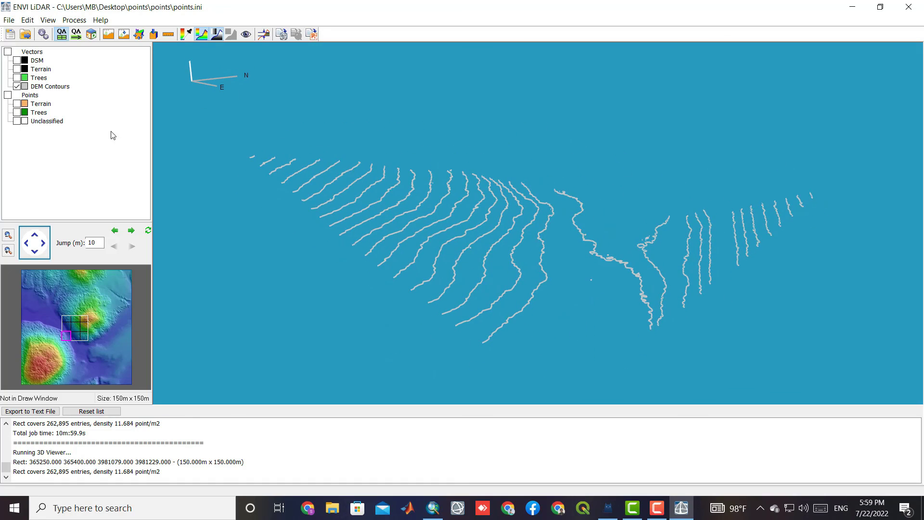
{"action": "left_click", "coordinate": [16, 103]}
{"action": "left_click", "coordinate": [17, 86]}
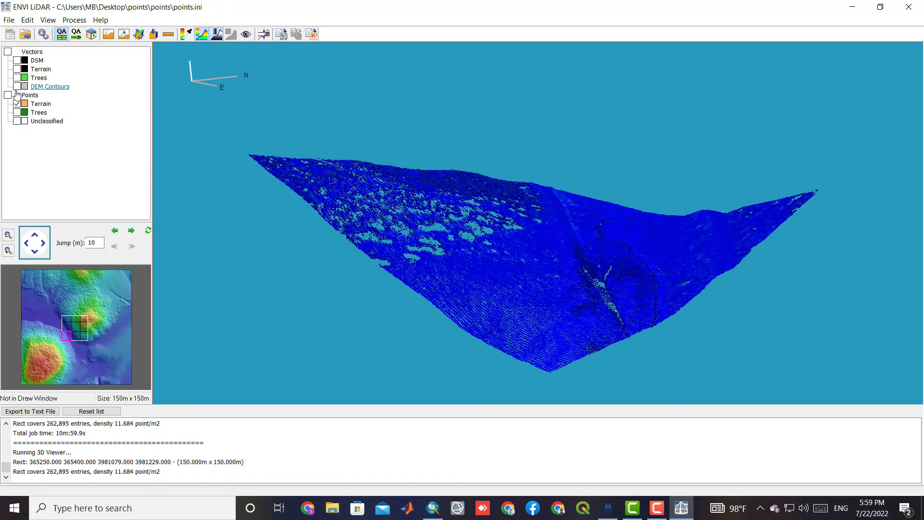
{"action": "left_click_drag", "start_coordinate": [452, 250], "coordinate": [722, 160]}
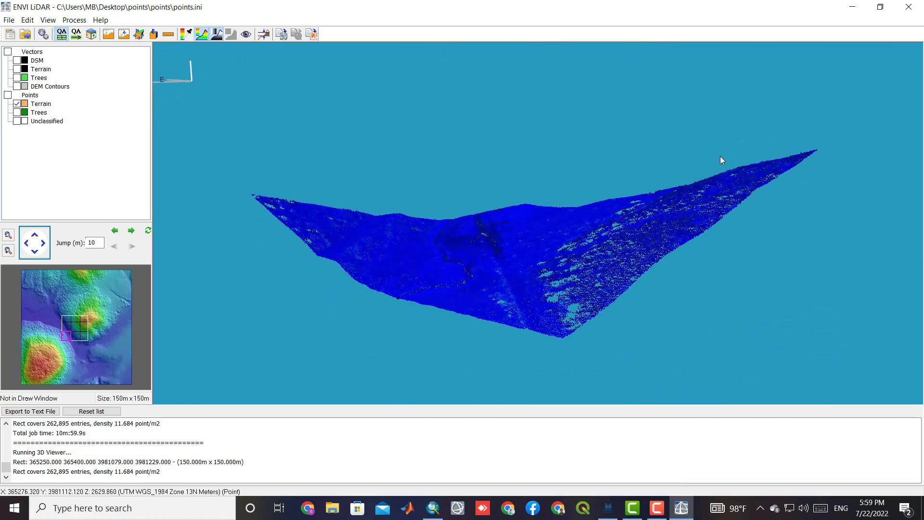
{"action": "left_click", "coordinate": [17, 105]}
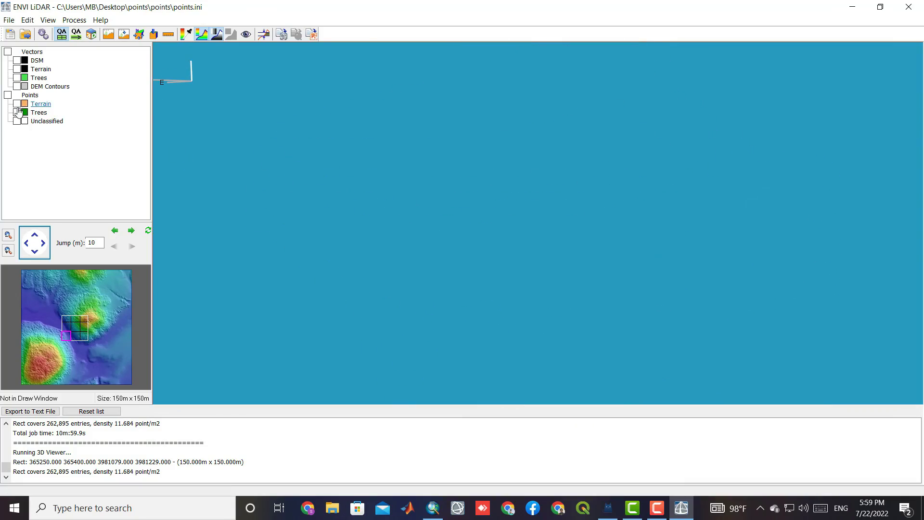
Inspect the Trees points and the Unclassified points from several angles, displaying each class alone.
{"action": "left_click", "coordinate": [18, 112]}
{"action": "left_click_drag", "start_coordinate": [499, 206], "coordinate": [589, 218]}
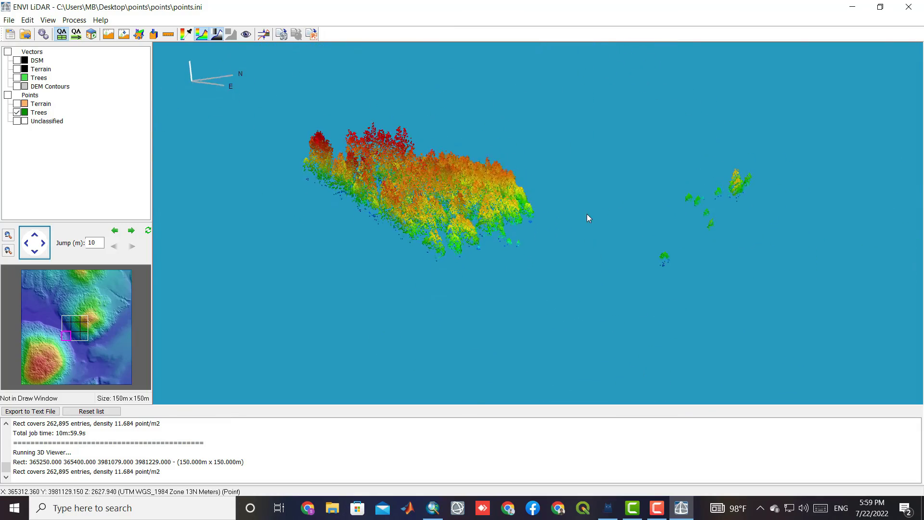
{"action": "left_click", "coordinate": [18, 113]}
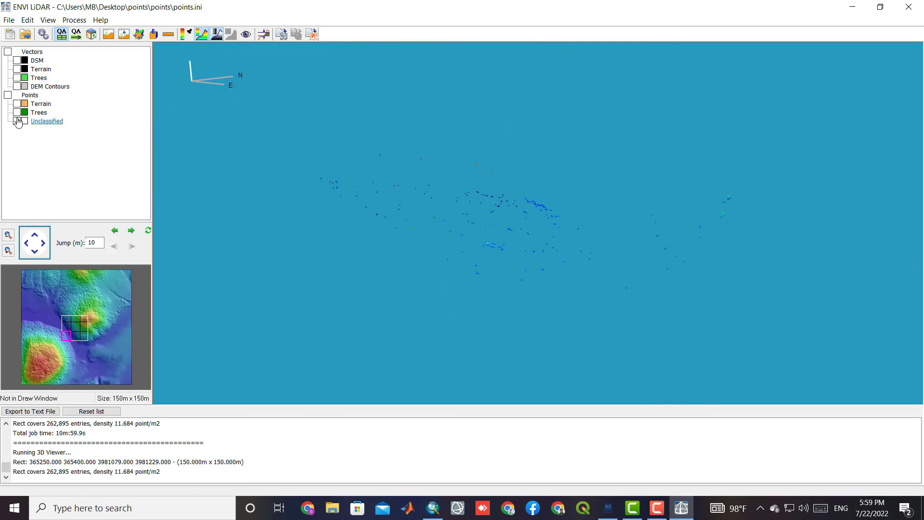
{"action": "left_click", "coordinate": [18, 121]}
{"action": "mouse_move", "coordinate": [466, 229]}
{"action": "left_mouse_down"}
{"action": "mouse_move", "coordinate": [475, 294]}
{"action": "mouse_move", "coordinate": [468, 243]}
{"action": "mouse_move", "coordinate": [590, 226]}
{"action": "mouse_move", "coordinate": [471, 230]}
{"action": "left_mouse_up"}
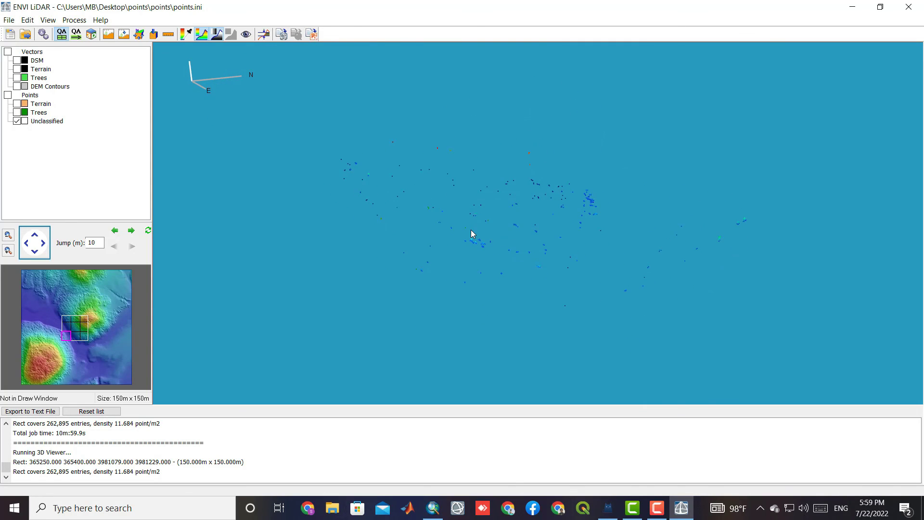
{"action": "left_click", "coordinate": [16, 122]}
Display the Trees, DSM and DEM Contours vector layers together and view the combined scene from another angle.
{"action": "left_click", "coordinate": [17, 78]}
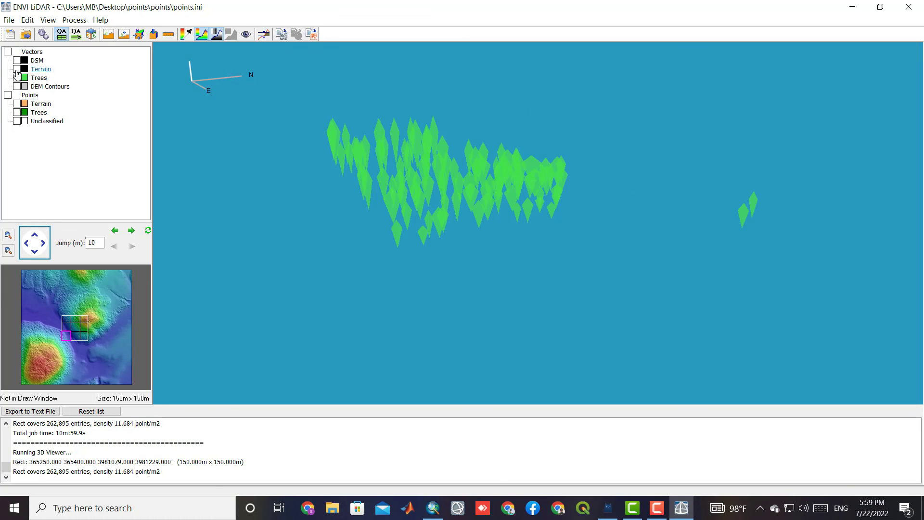
{"action": "left_click", "coordinate": [16, 70]}
{"action": "left_click", "coordinate": [17, 70]}
{"action": "left_click", "coordinate": [17, 61]}
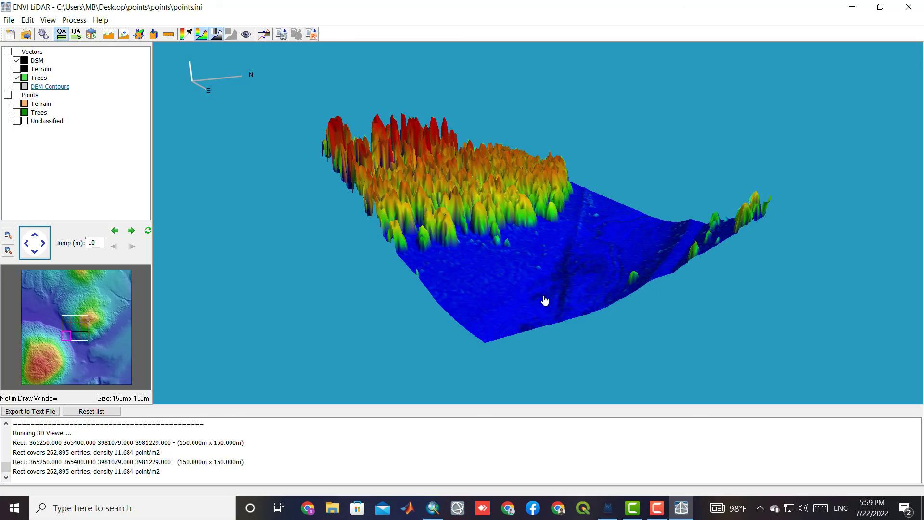
{"action": "left_click_drag", "start_coordinate": [491, 305], "coordinate": [477, 243]}
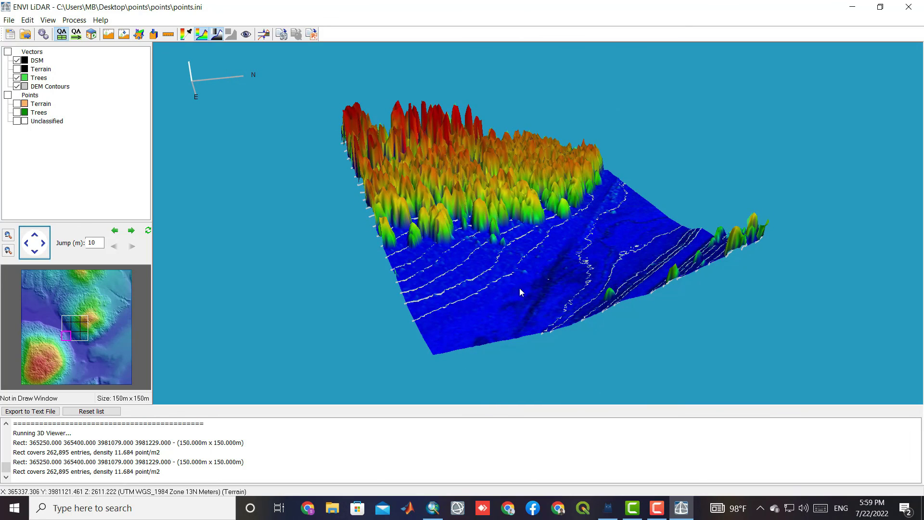
Switch to ArcMap and open the points project's Products2 folder for adding data.
{"action": "left_click", "coordinate": [433, 508]}
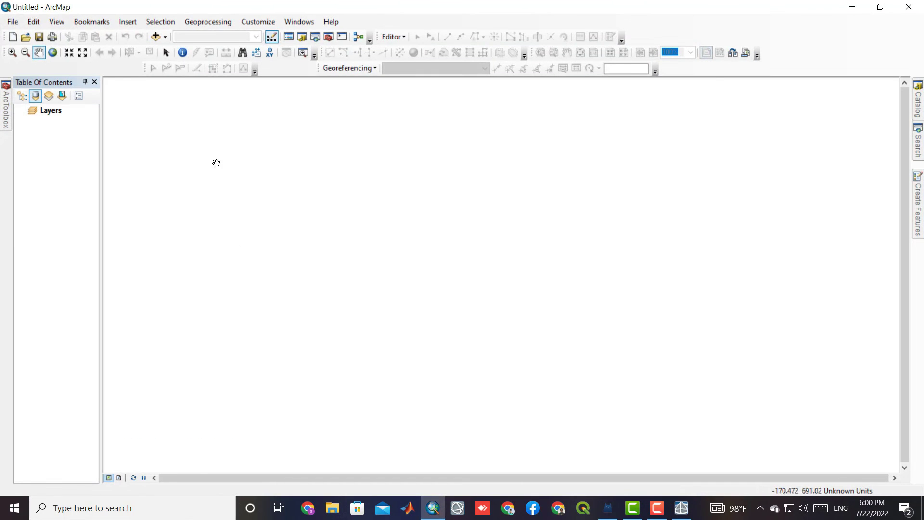
{"action": "left_click", "coordinate": [156, 37]}
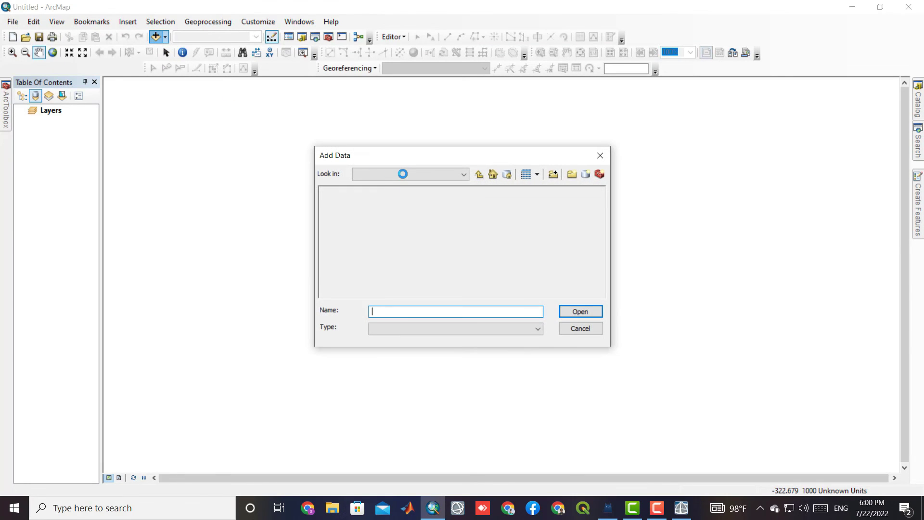
{"action": "left_click", "coordinate": [403, 173]}
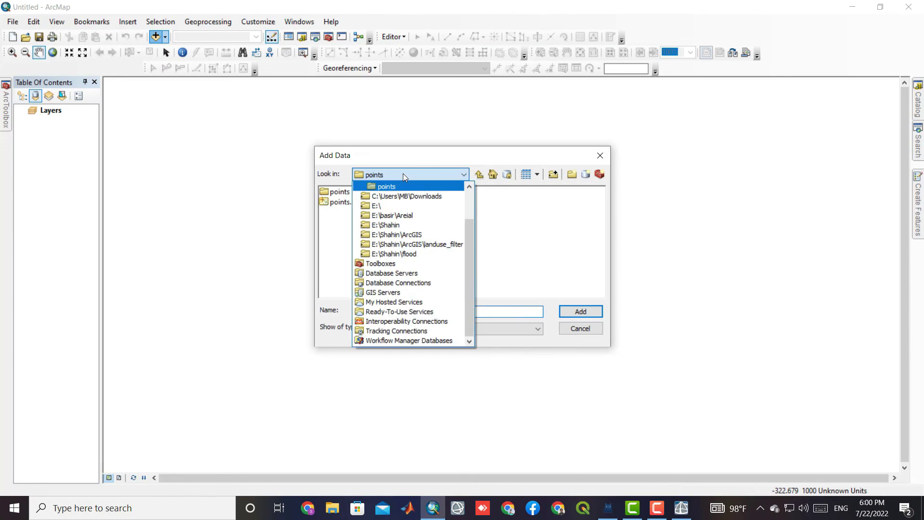
{"action": "left_click", "coordinate": [400, 174]}
{"action": "left_click", "coordinate": [337, 192]}
{"action": "double_click", "coordinate": [337, 192]}
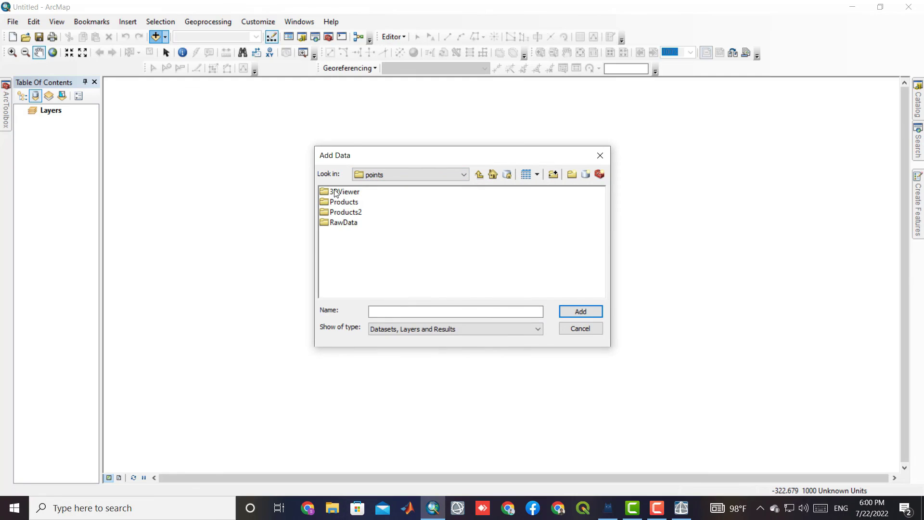
{"action": "double_click", "coordinate": [345, 214]}
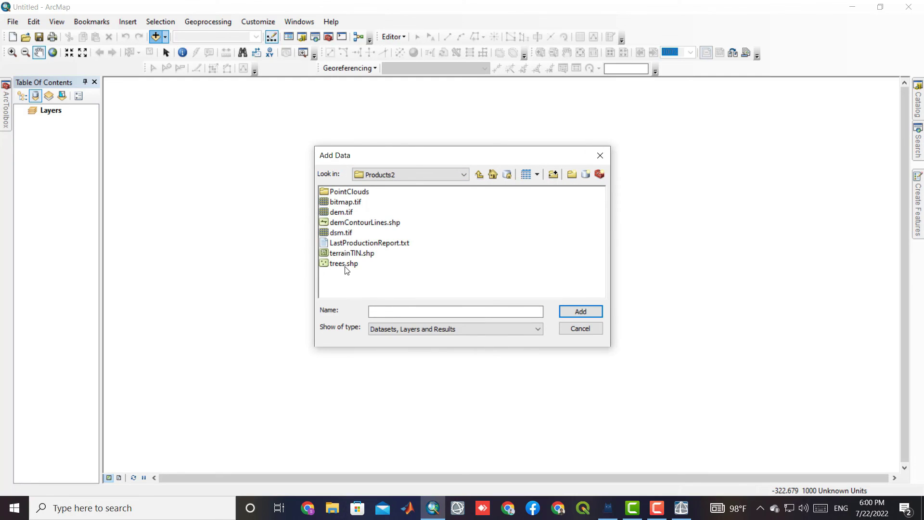
Add trees.shp, terrainTIN.shp, dsm.tif, demContourLines.shp, dem.tif and bitmap.tif from the Products2 folder to the map.
{"action": "left_click", "coordinate": [345, 265]}
{"action": "left_click", "coordinate": [343, 254], "text": "ctrl"}
{"action": "left_click", "coordinate": [342, 232], "text": "ctrl"}
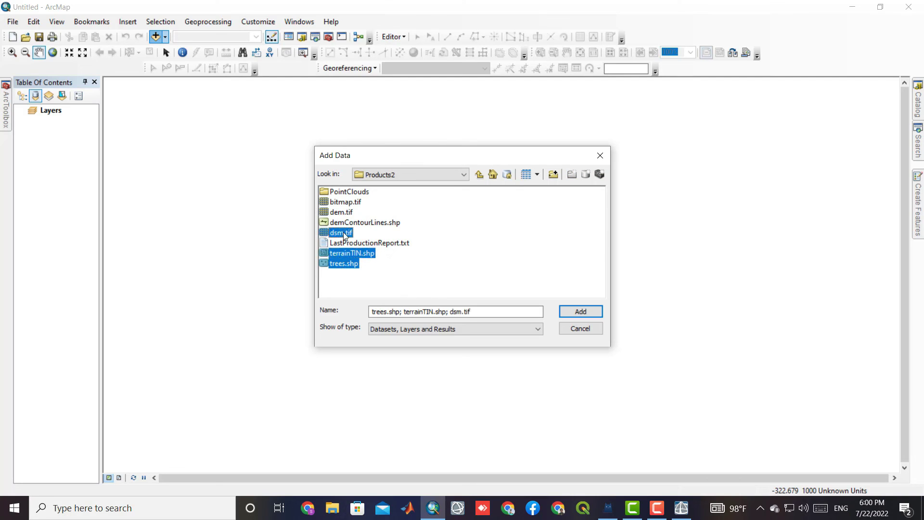
{"action": "left_click", "coordinate": [342, 223], "text": "ctrl"}
{"action": "left_click", "coordinate": [339, 212], "text": "ctrl"}
{"action": "left_click", "coordinate": [339, 202], "text": "ctrl"}
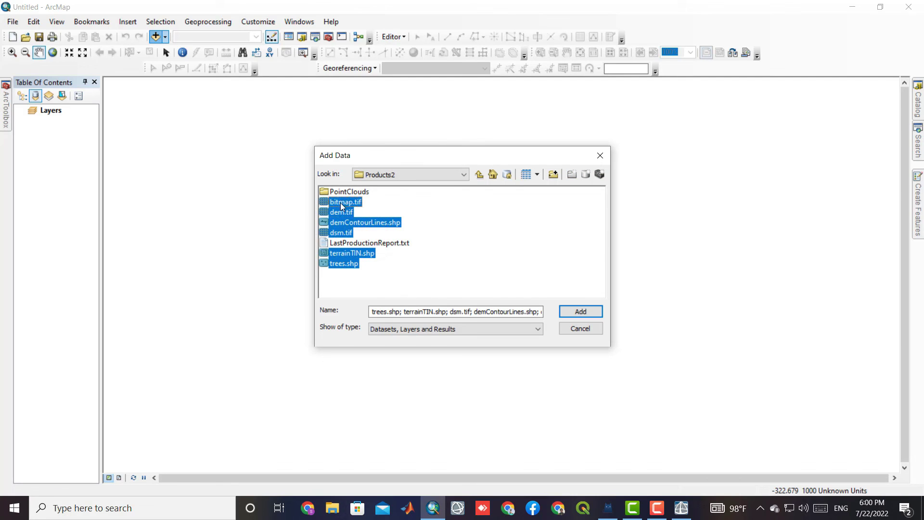
{"action": "left_click", "coordinate": [573, 310]}
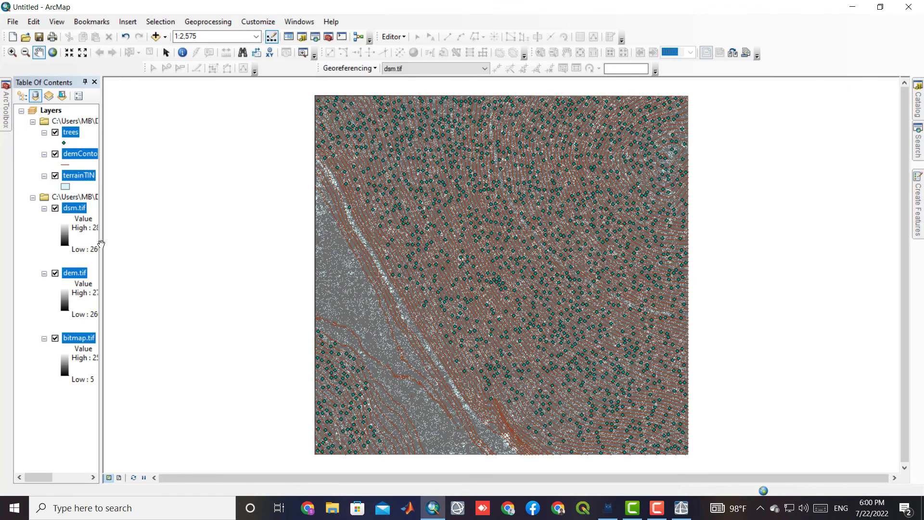
Widen the table of contents and hide every layer except trees to view the tree points alone.
{"action": "left_click_drag", "start_coordinate": [101, 245], "coordinate": [162, 246]}
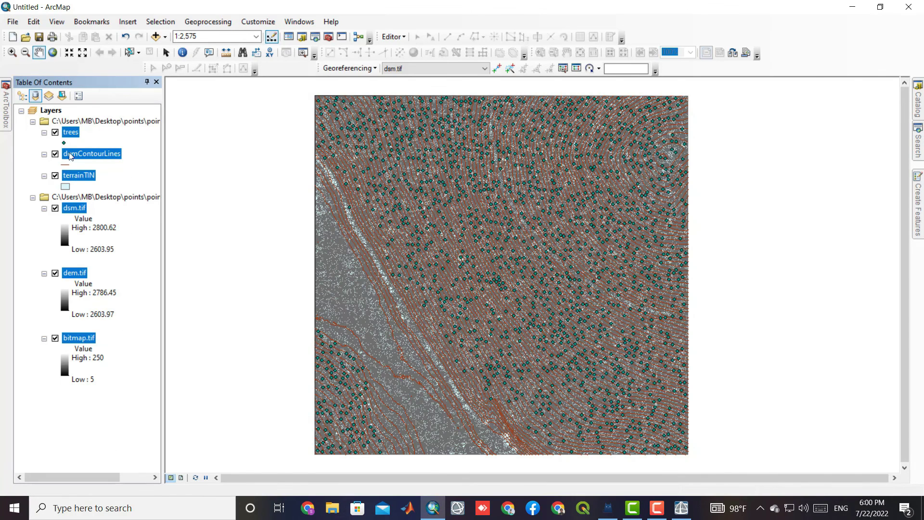
{"action": "left_click", "coordinate": [55, 154]}
{"action": "left_click", "coordinate": [55, 176]}
{"action": "left_click", "coordinate": [55, 208]}
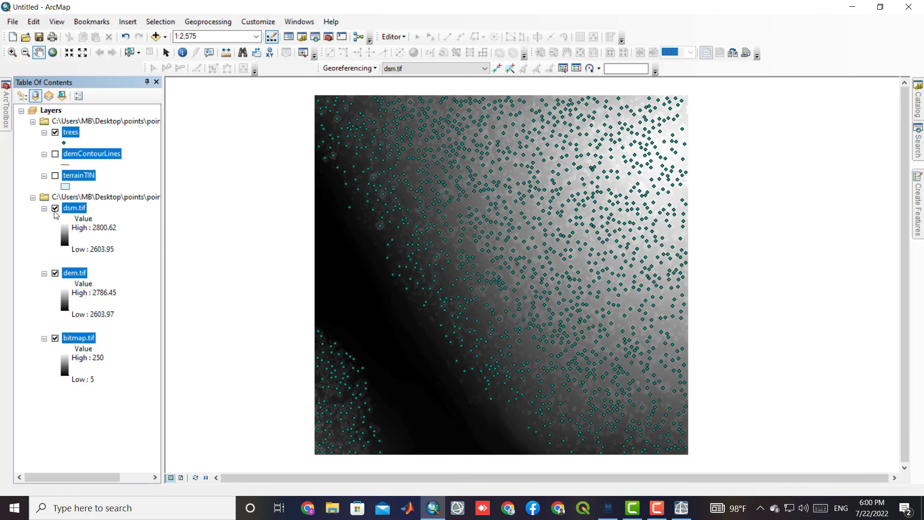
{"action": "left_click", "coordinate": [56, 338]}
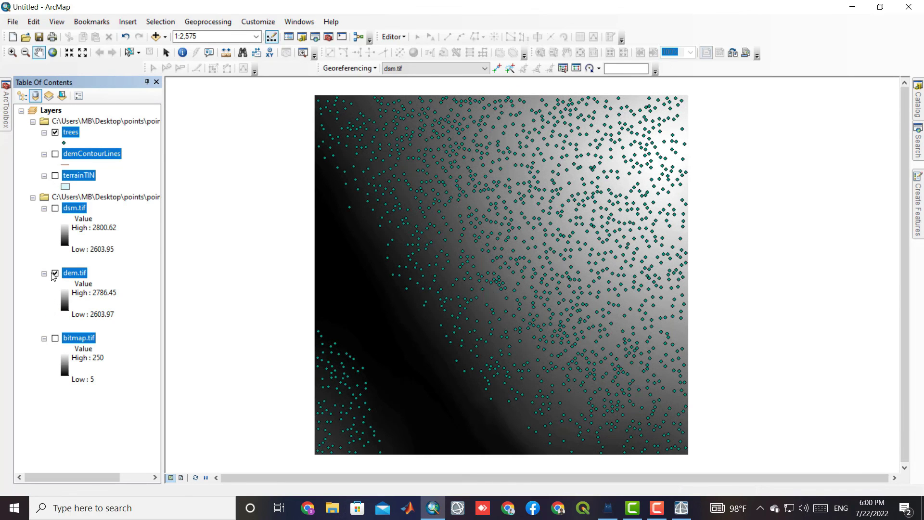
{"action": "left_click", "coordinate": [55, 274]}
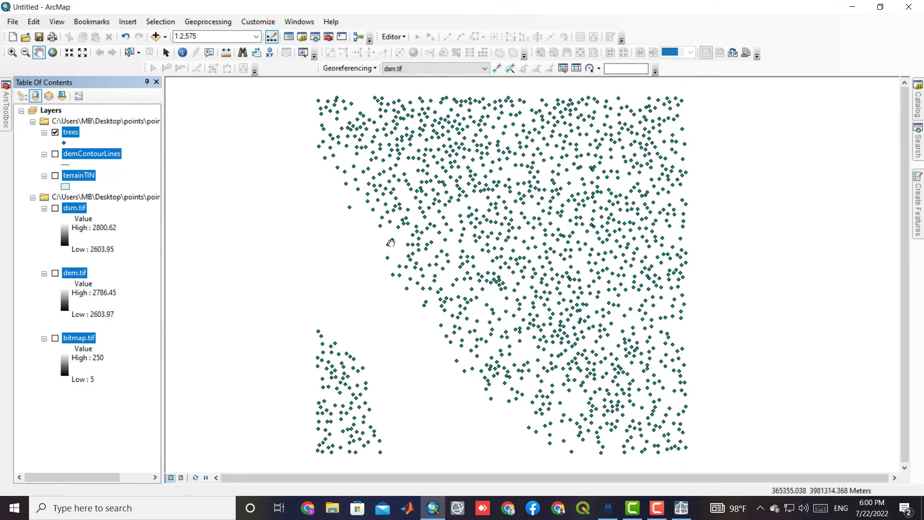
{"action": "mouse_move", "coordinate": [441, 328]}
{"action": "left_mouse_down"}
{"action": "mouse_move", "coordinate": [363, 339]}
{"action": "mouse_move", "coordinate": [454, 316]}
{"action": "left_mouse_up"}
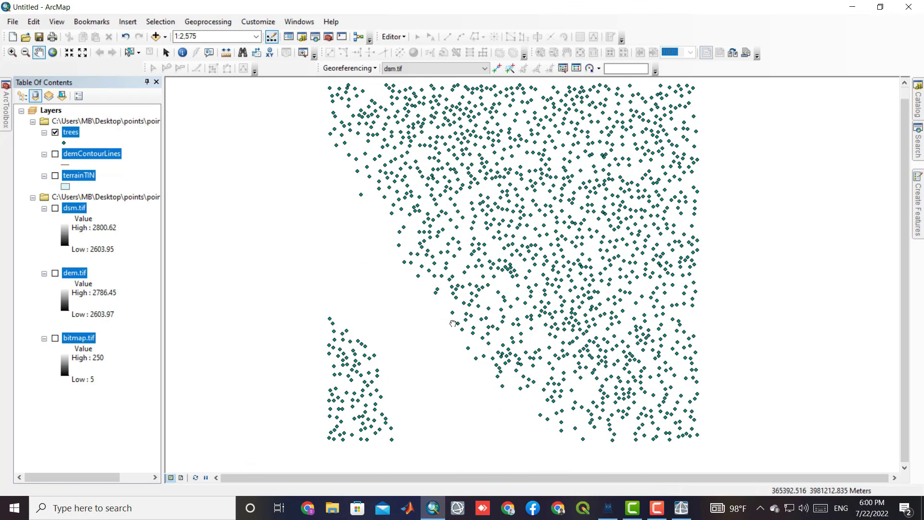
Show the demContourLines layer over the trees, then hide the trees and inspect the contours alone.
{"action": "left_click", "coordinate": [71, 133]}
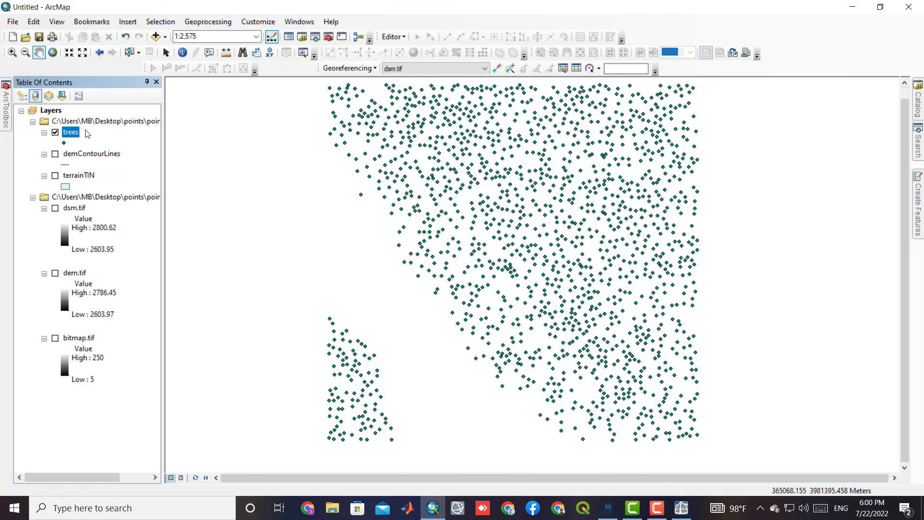
{"action": "left_click", "coordinate": [55, 155]}
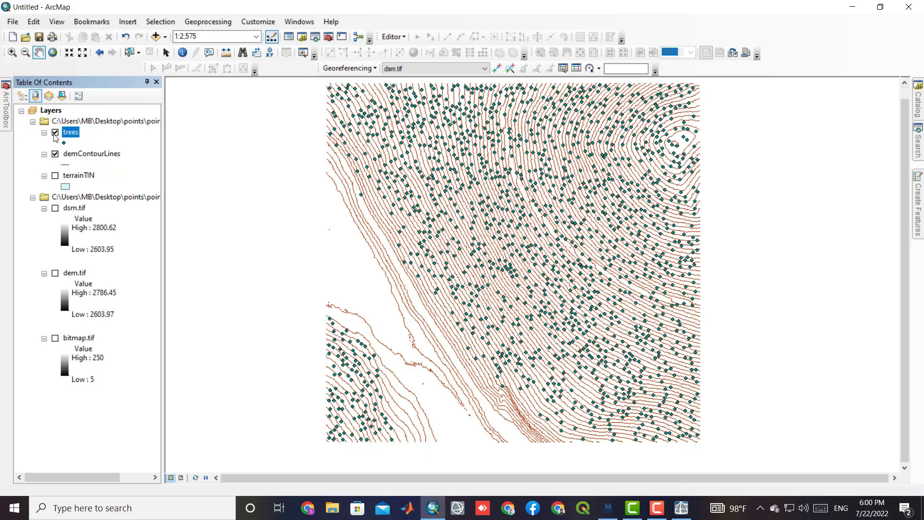
{"action": "left_click", "coordinate": [55, 133]}
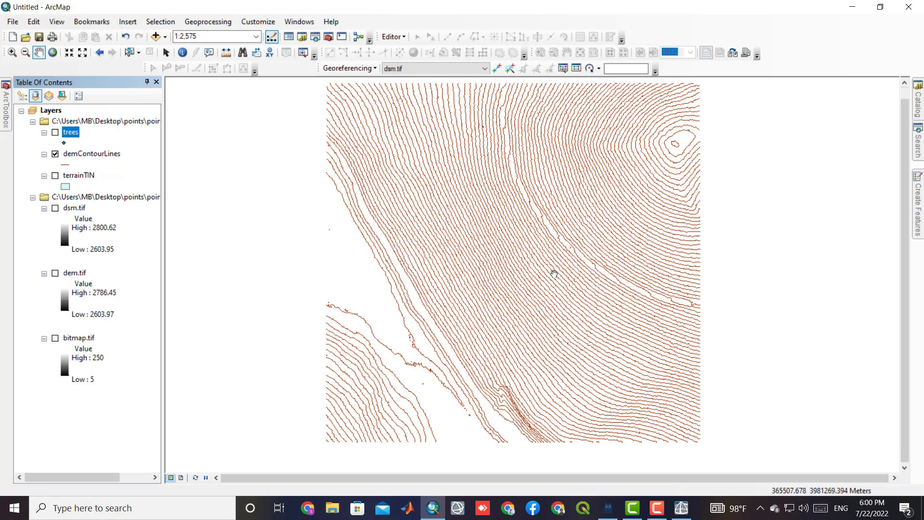
{"action": "scroll", "coordinate": [553, 279], "scroll_direction": "up", "scroll_amount": 1}
{"action": "left_click_drag", "start_coordinate": [533, 355], "coordinate": [520, 359]}
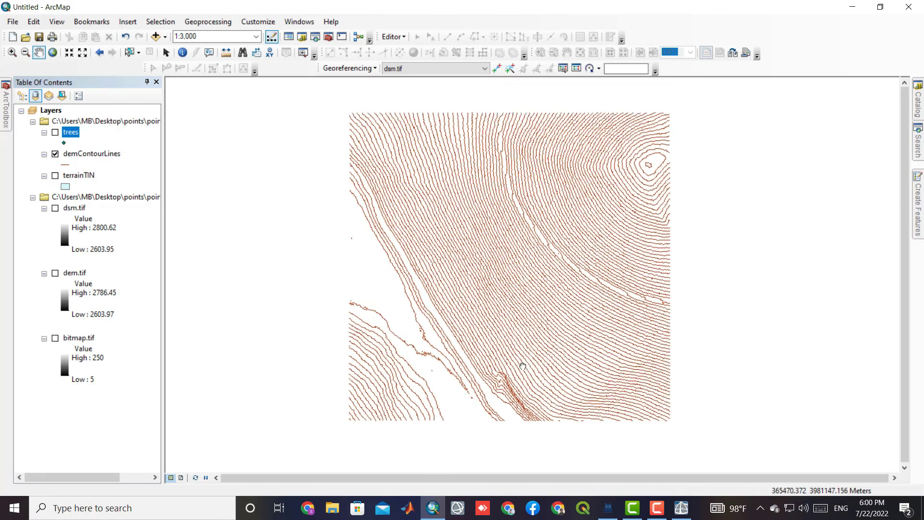
Display the terrainTIN layer alone, examine its attribute table and close the table.
{"action": "left_click", "coordinate": [55, 176]}
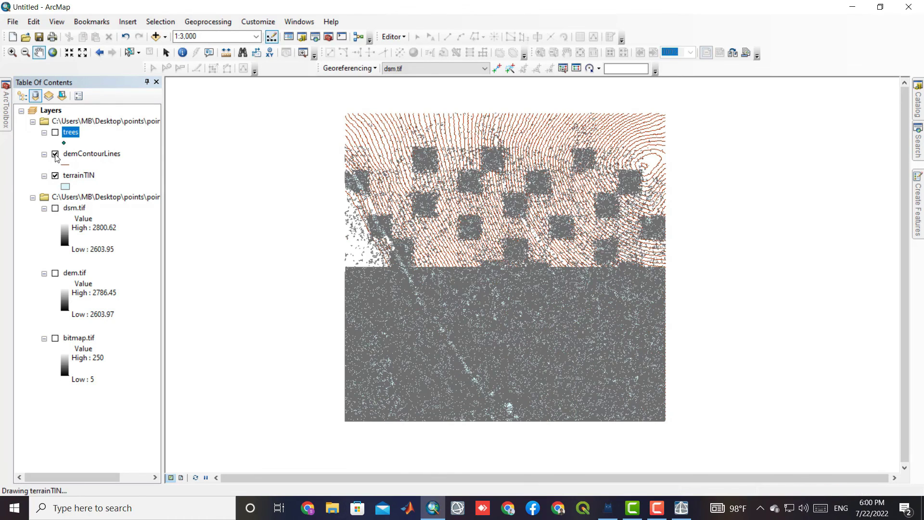
{"action": "left_click", "coordinate": [55, 154]}
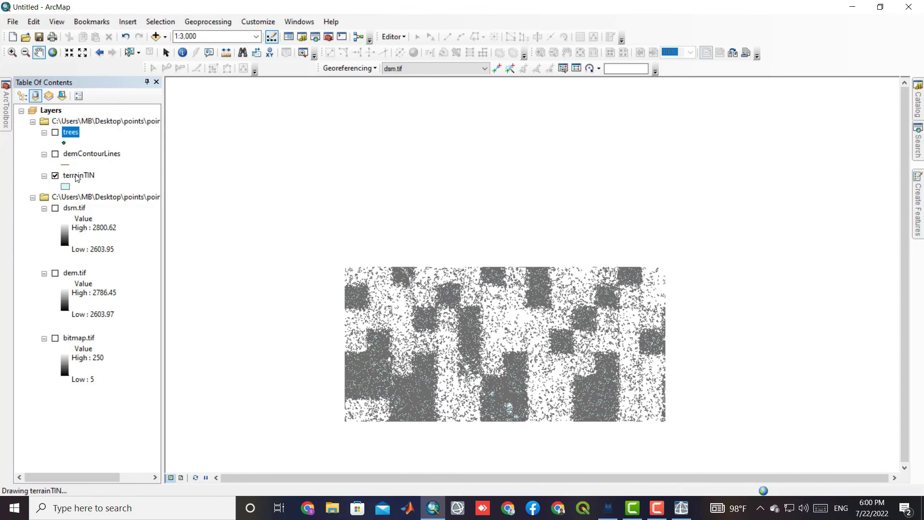
{"action": "left_click", "coordinate": [77, 176]}
{"action": "right_click", "coordinate": [76, 175]}
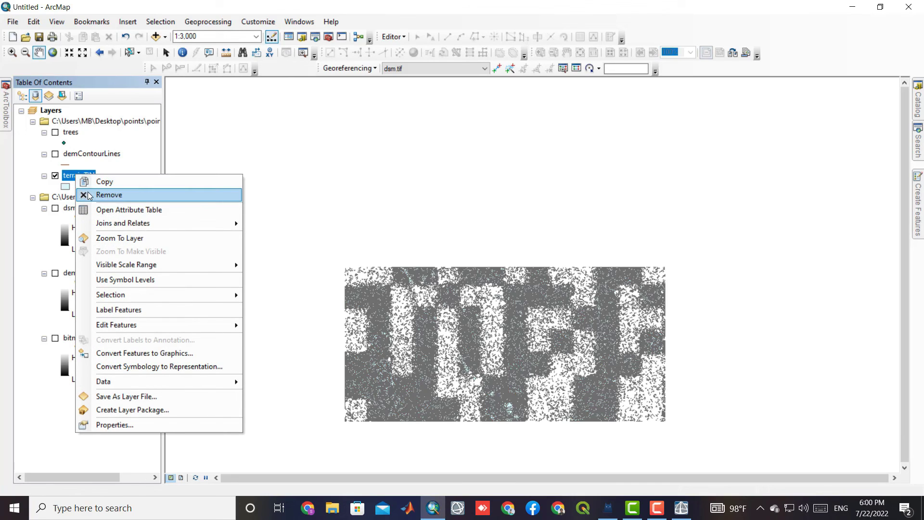
{"action": "left_click", "coordinate": [107, 210]}
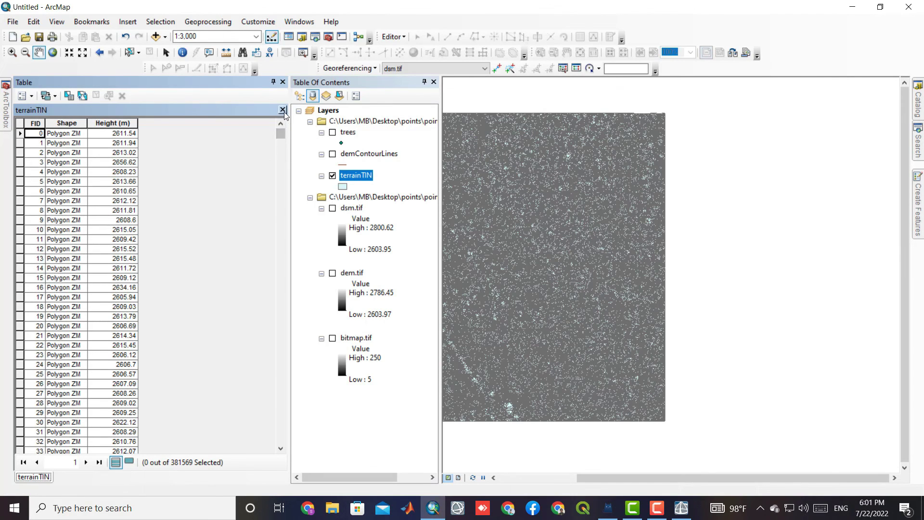
{"action": "left_click", "coordinate": [283, 110]}
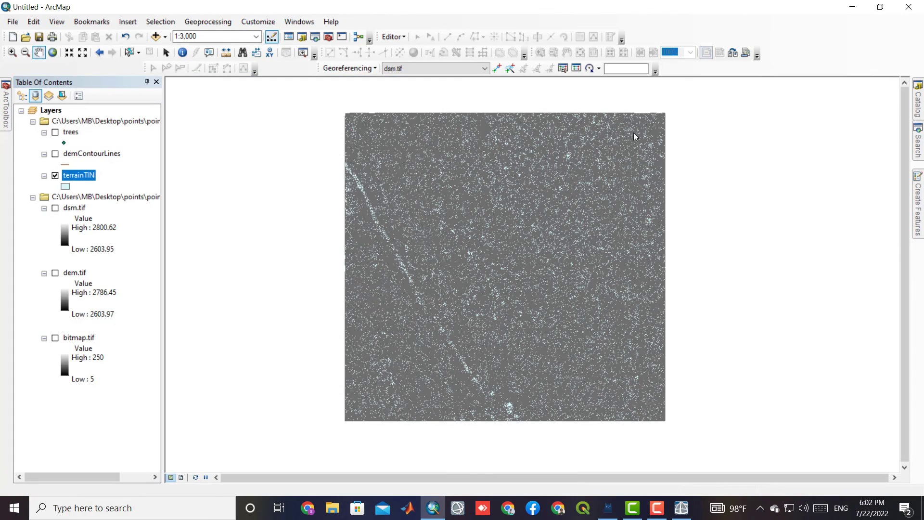
Hide terrainTIN, display dsm.tif alone and give it the blue-yellow-red color ramp.
{"action": "left_click", "coordinate": [55, 175]}
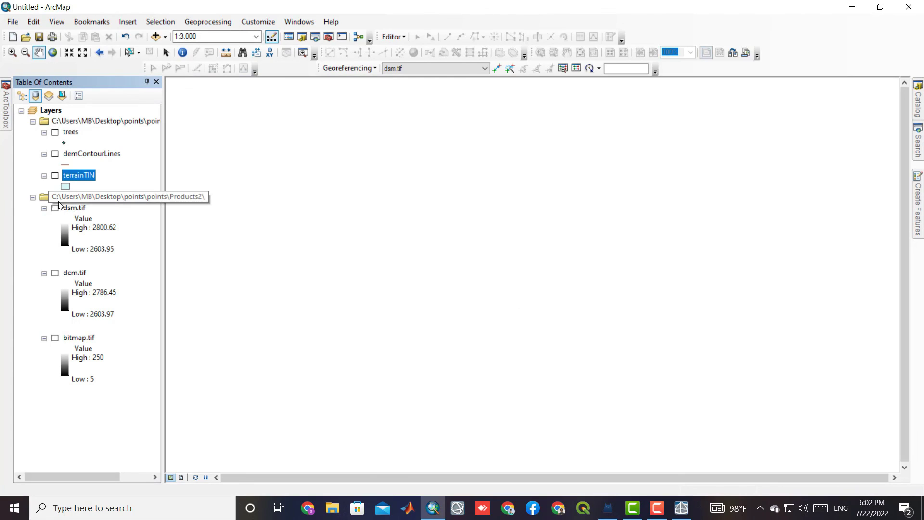
{"action": "left_click", "coordinate": [55, 208]}
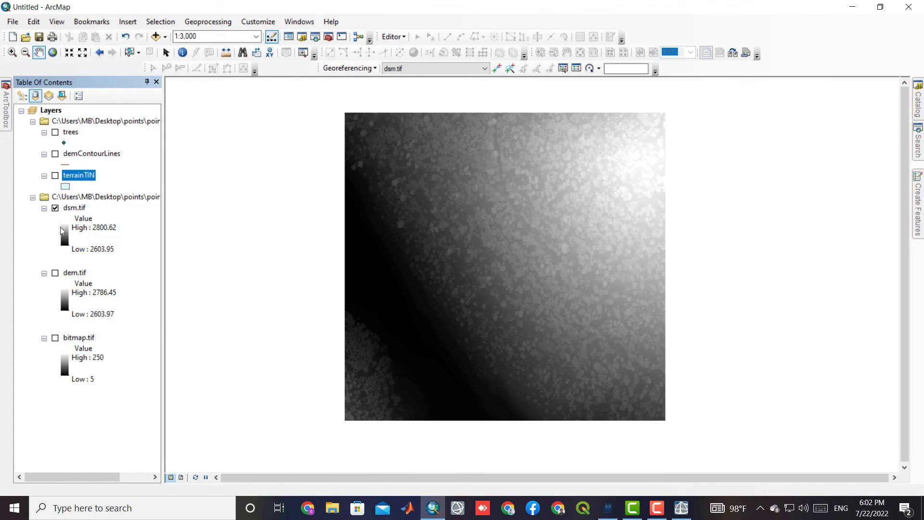
{"action": "left_click", "coordinate": [62, 231]}
{"action": "left_click", "coordinate": [126, 276]}
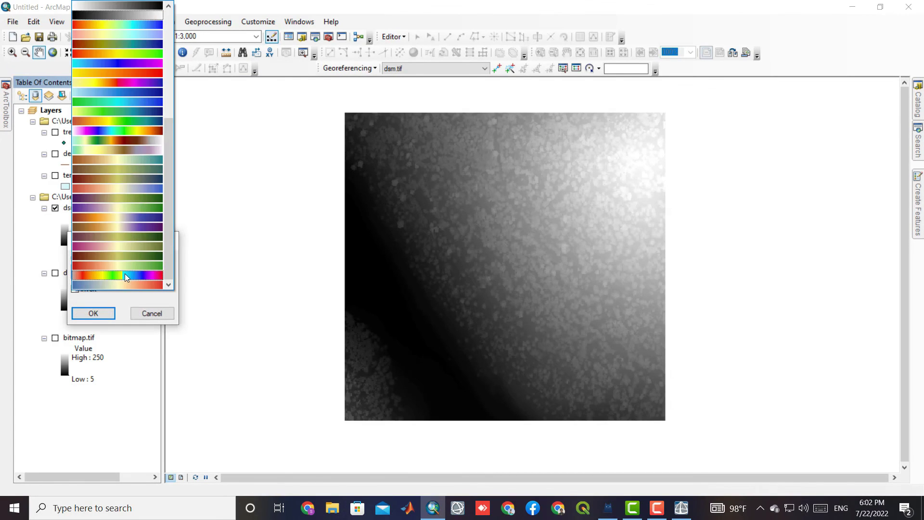
{"action": "left_click", "coordinate": [121, 285]}
{"action": "left_click", "coordinate": [93, 313]}
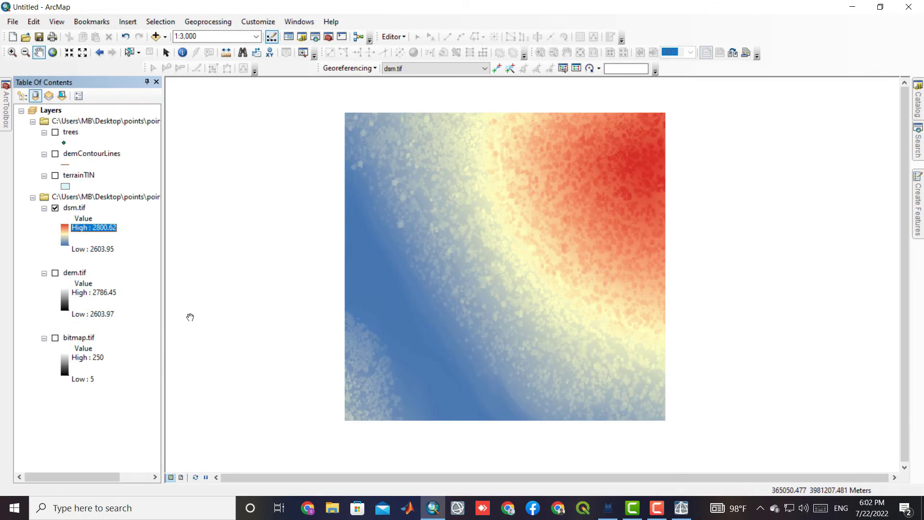
Hide dsm.tif, apply the blue-yellow-red color ramp to dem.tif, and display bitmap.tif alone.
{"action": "left_click", "coordinate": [55, 209]}
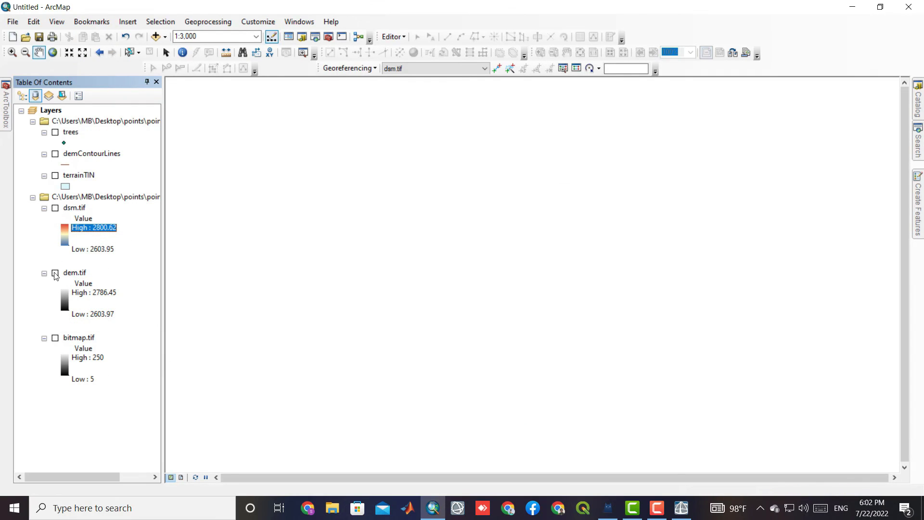
{"action": "left_click", "coordinate": [55, 274]}
{"action": "double_click", "coordinate": [66, 299]}
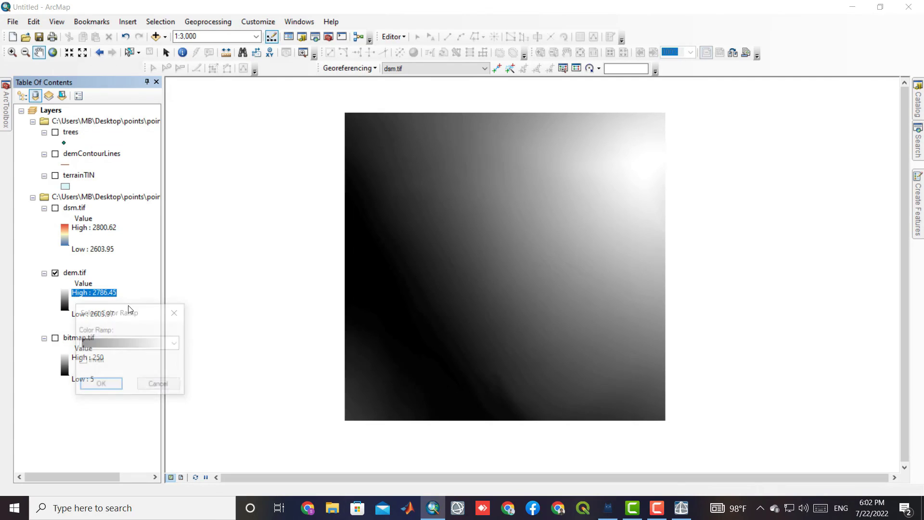
{"action": "left_click", "coordinate": [152, 343]}
{"action": "left_click", "coordinate": [145, 332]}
{"action": "left_click", "coordinate": [110, 386]}
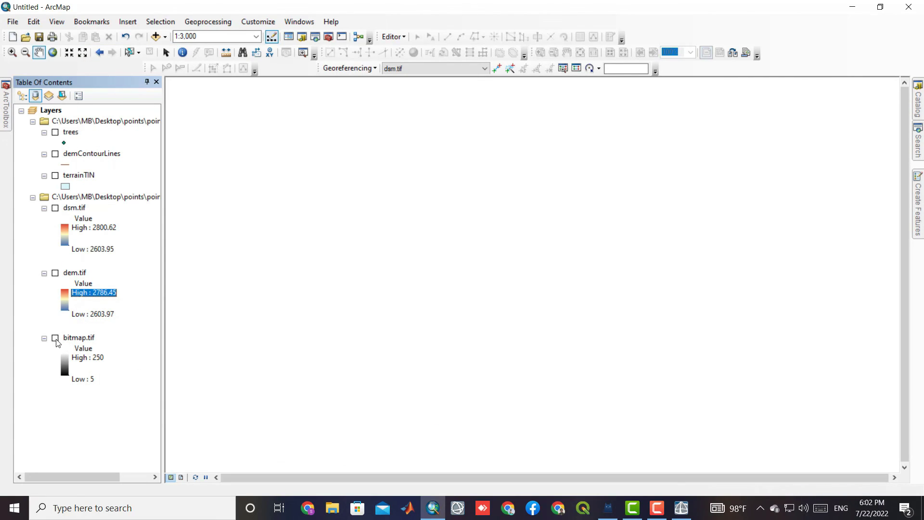
{"action": "left_click", "coordinate": [55, 338]}
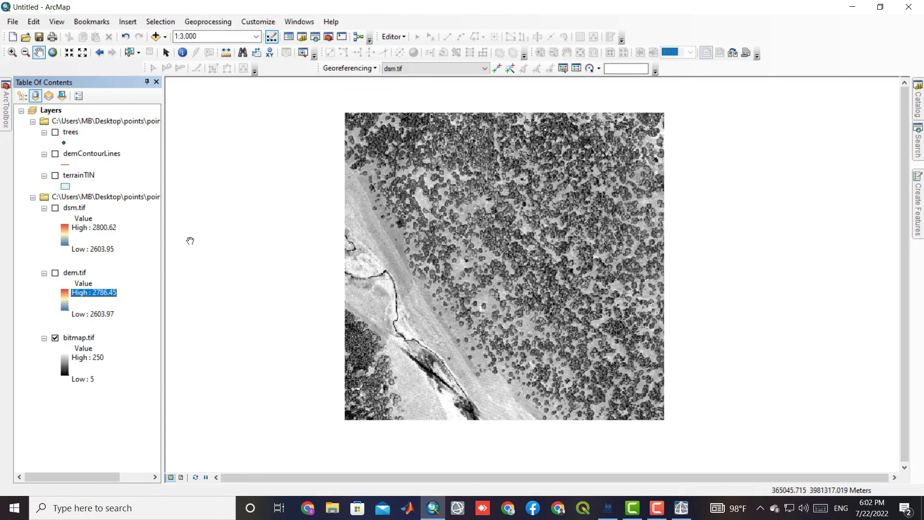
Switch to ENVI LiDAR and inspect the combined DSM, trees and contours scene from several angles.
{"action": "left_click", "coordinate": [682, 508]}
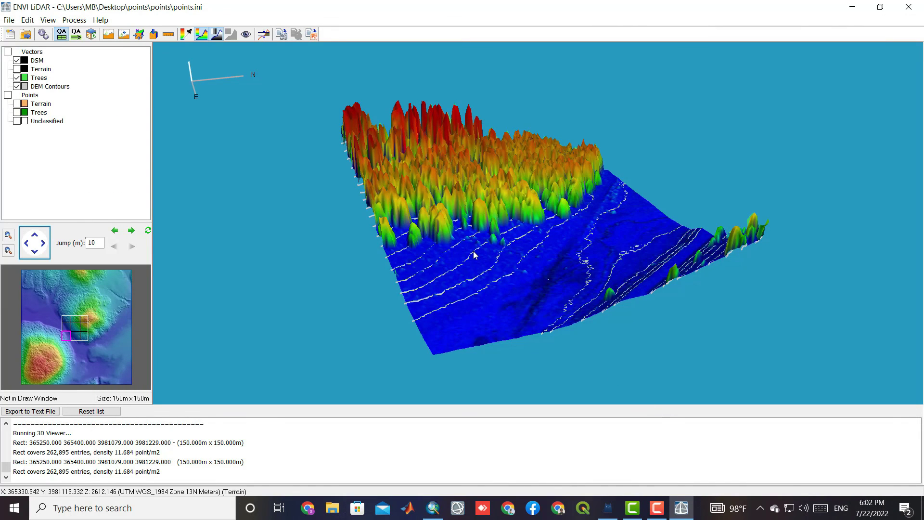
{"action": "left_click_drag", "start_coordinate": [488, 251], "coordinate": [506, 256]}
{"action": "scroll", "coordinate": [505, 255], "scroll_direction": "up", "scroll_amount": 2}
{"action": "scroll", "coordinate": [544, 305], "scroll_direction": "up", "scroll_amount": 2}
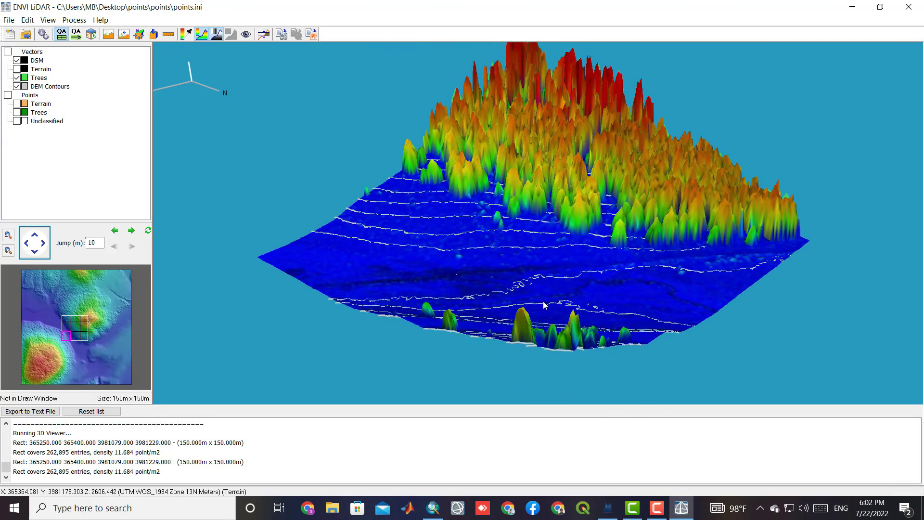
{"action": "left_click_drag", "start_coordinate": [544, 305], "coordinate": [228, 130]}
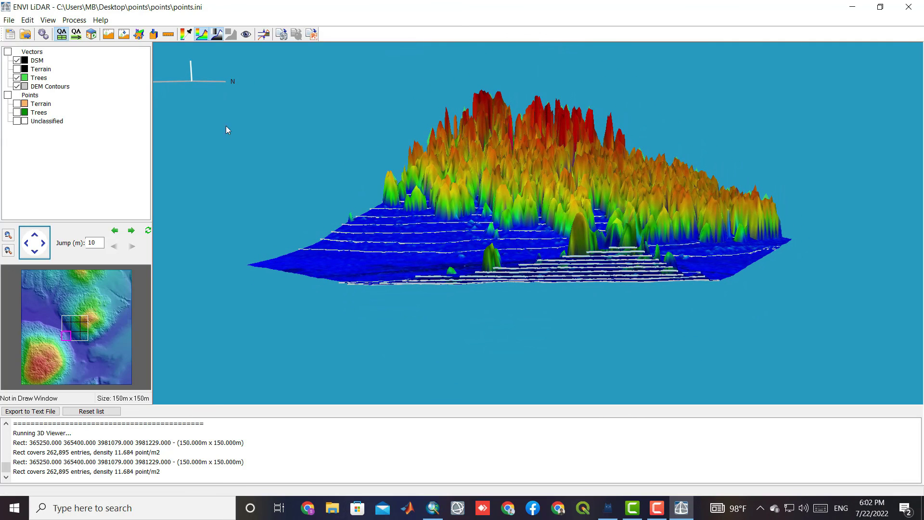
Launch the 3D Viewer and examine the forested hill from the side and from farther away.
{"action": "left_click", "coordinate": [93, 34]}
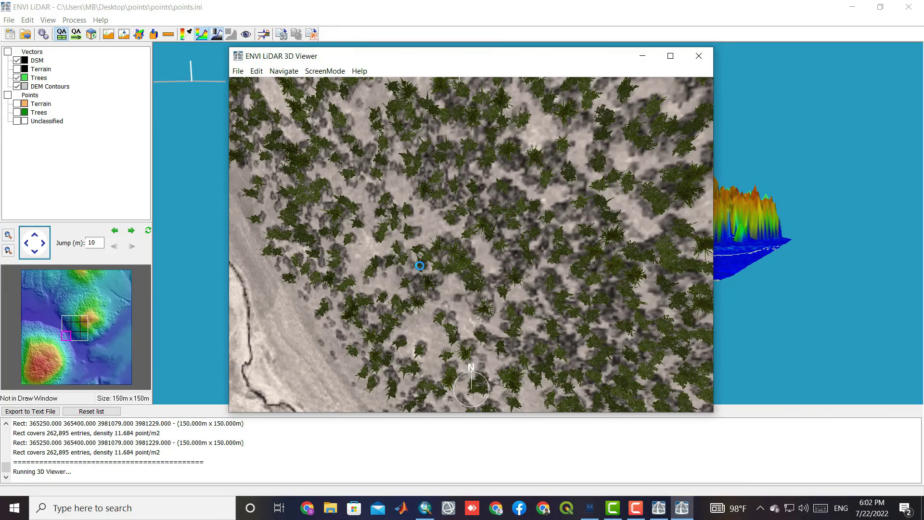
{"action": "left_click_drag", "start_coordinate": [429, 278], "coordinate": [621, 126]}
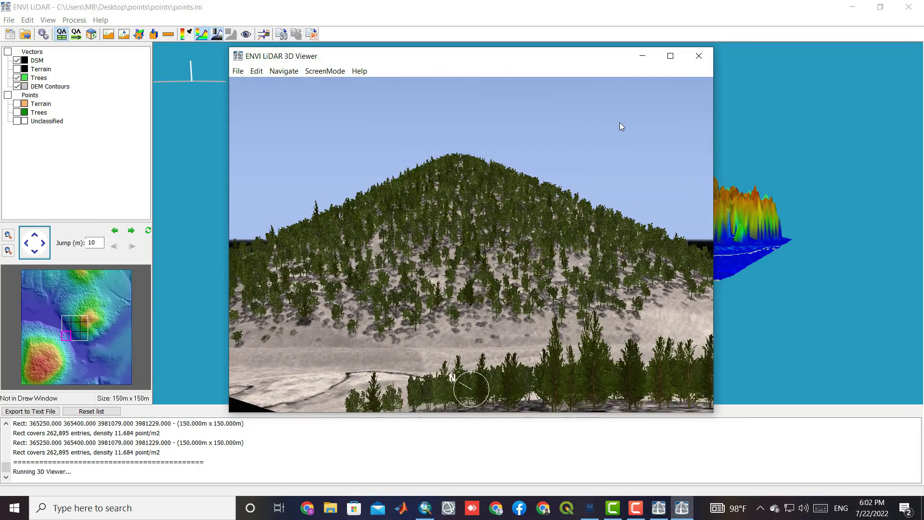
{"action": "scroll", "coordinate": [485, 275], "scroll_direction": "down", "scroll_amount": 2}
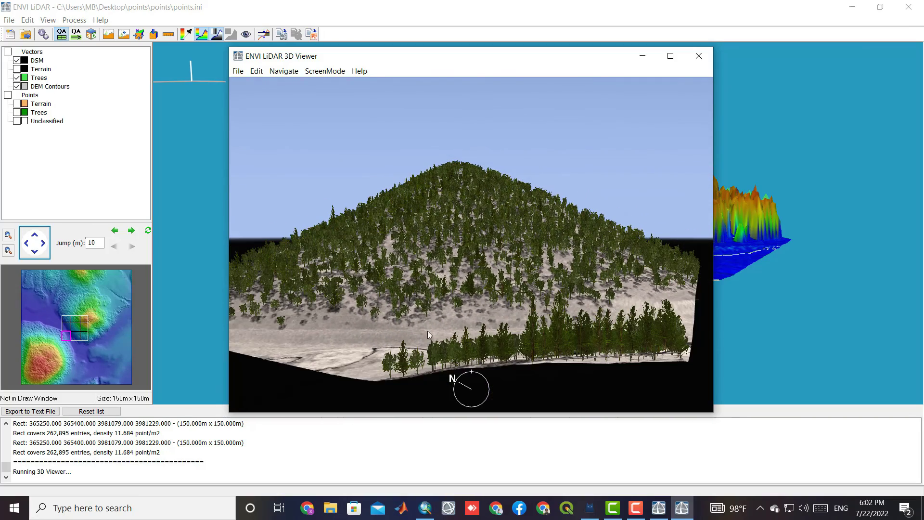